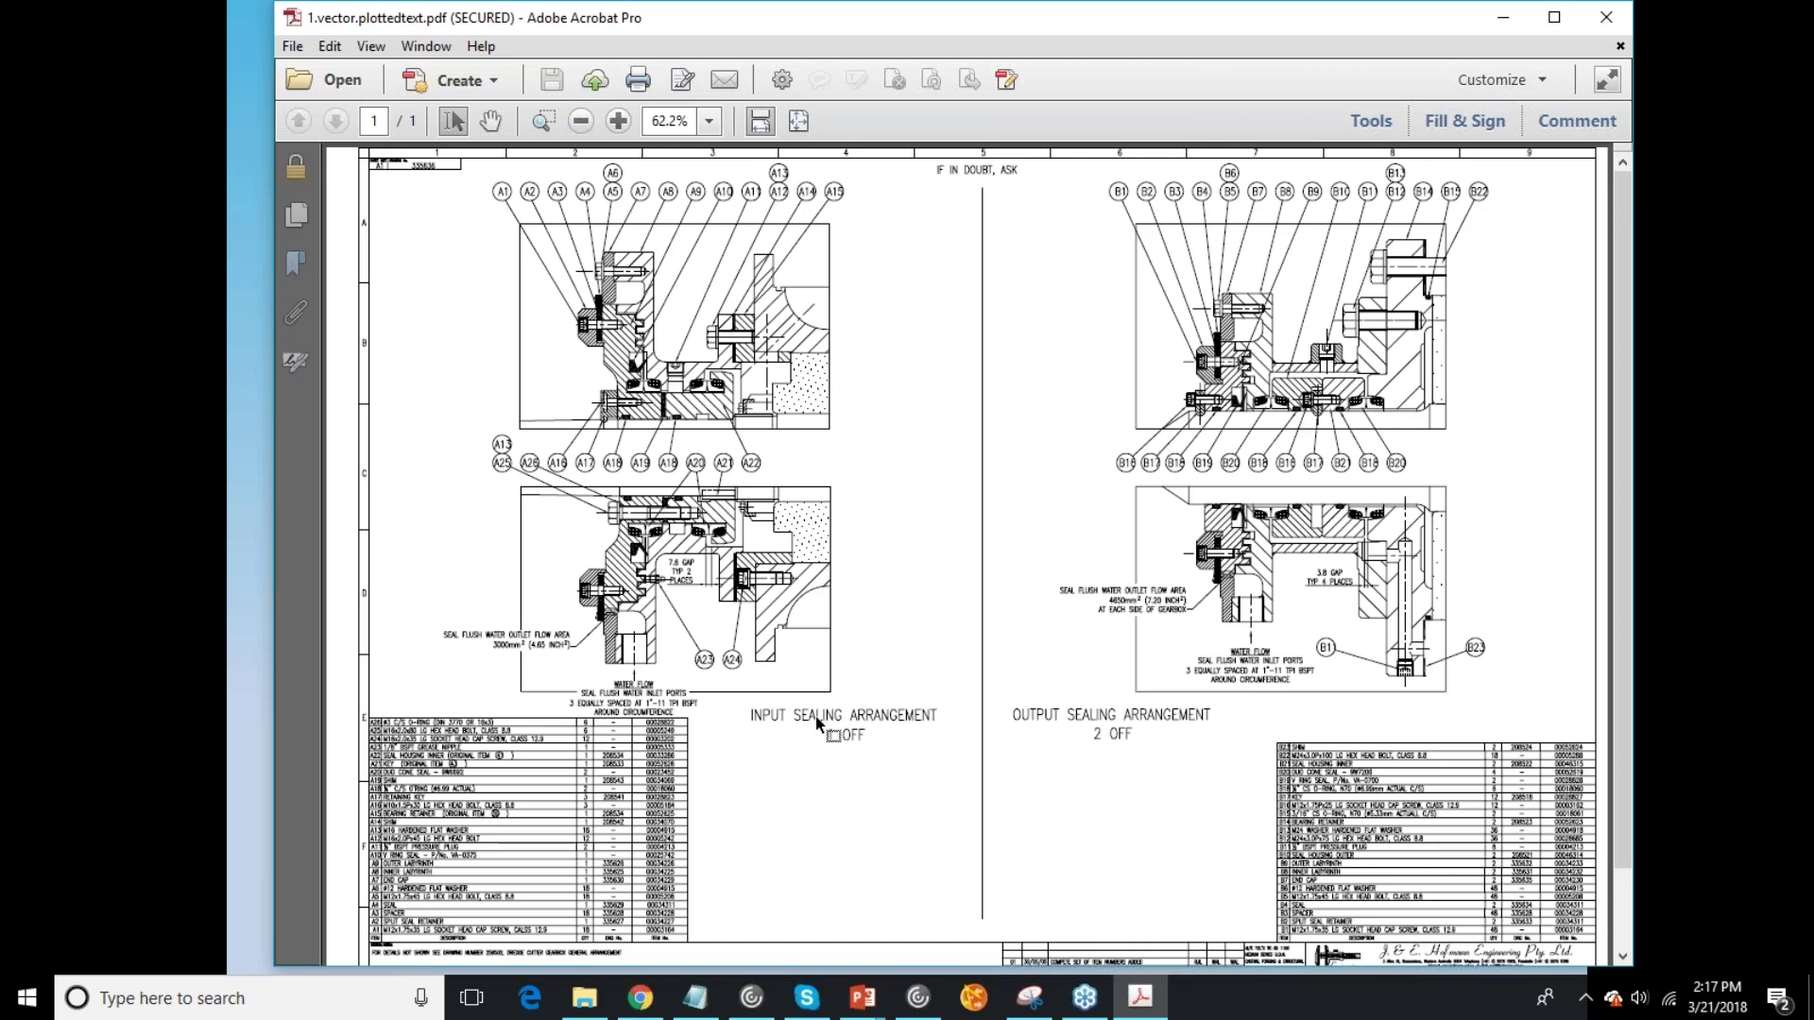
Step: Magnify the "7.6 GAP TYP 2 PLACES" note in the input sealing view to inspect its plotted lettering
left_click(541, 120)
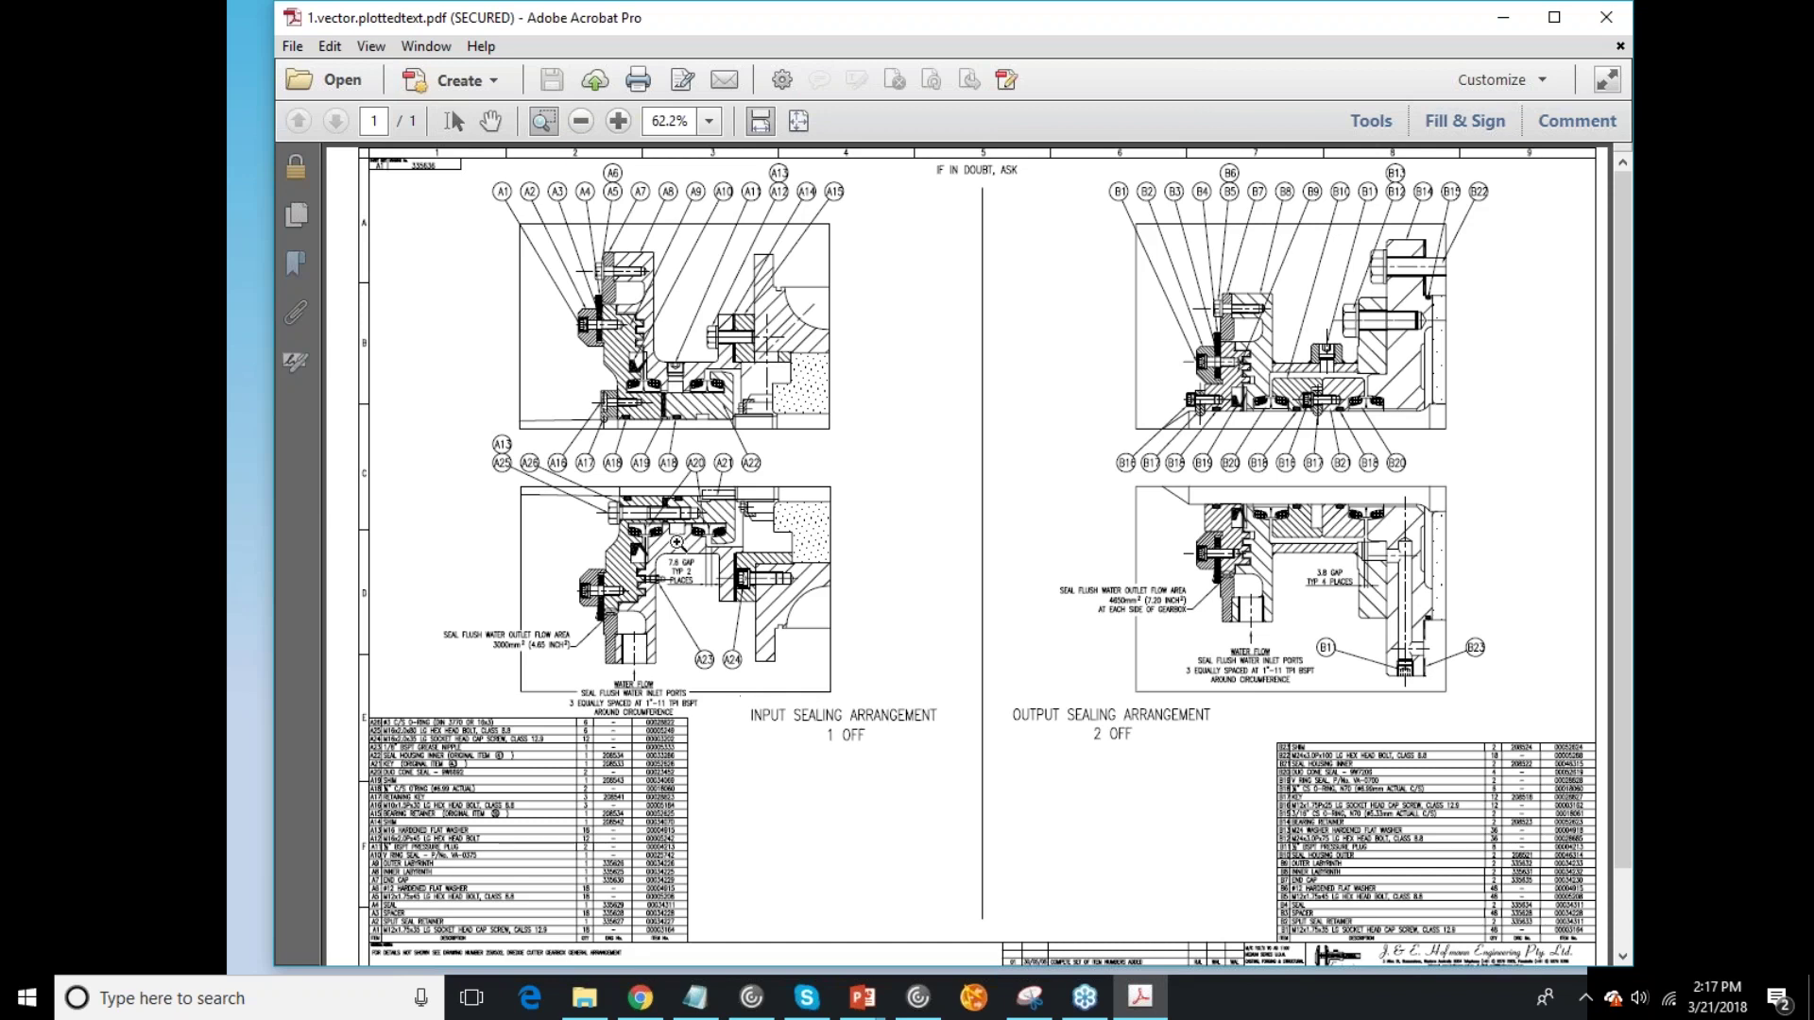
left_click_drag(649, 518, 727, 622)
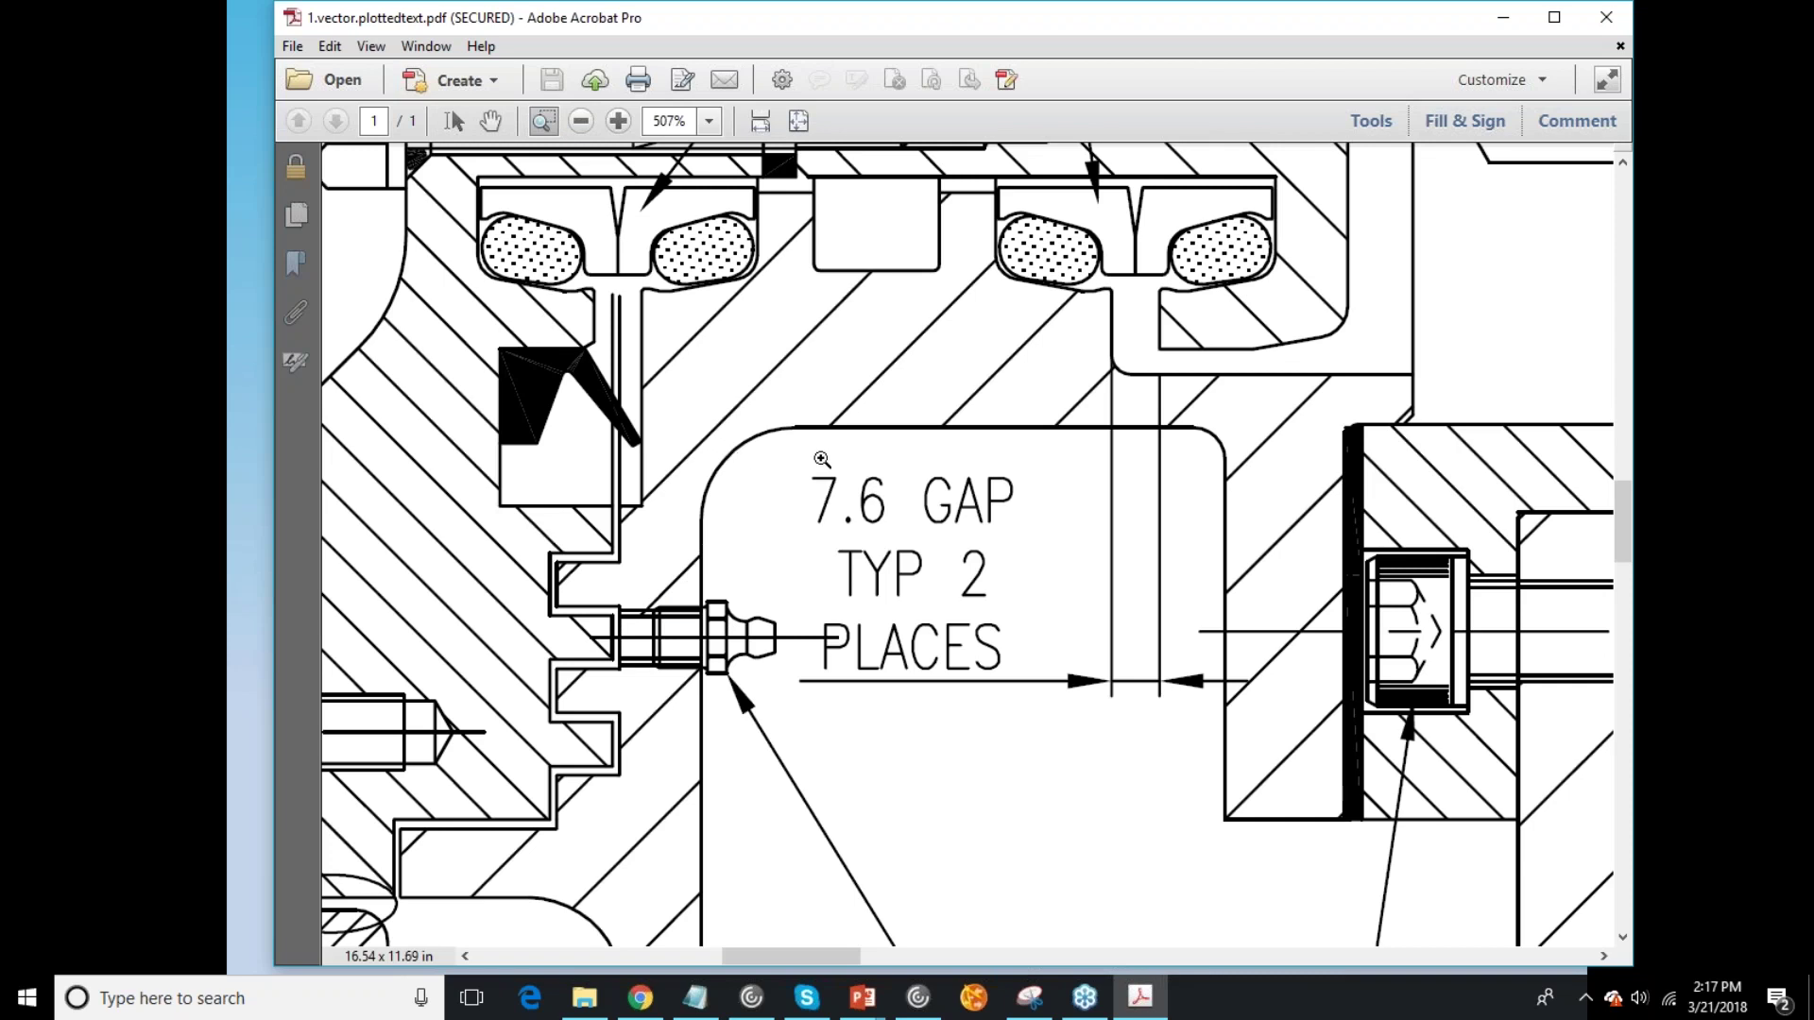
left_click_drag(805, 450, 1031, 552)
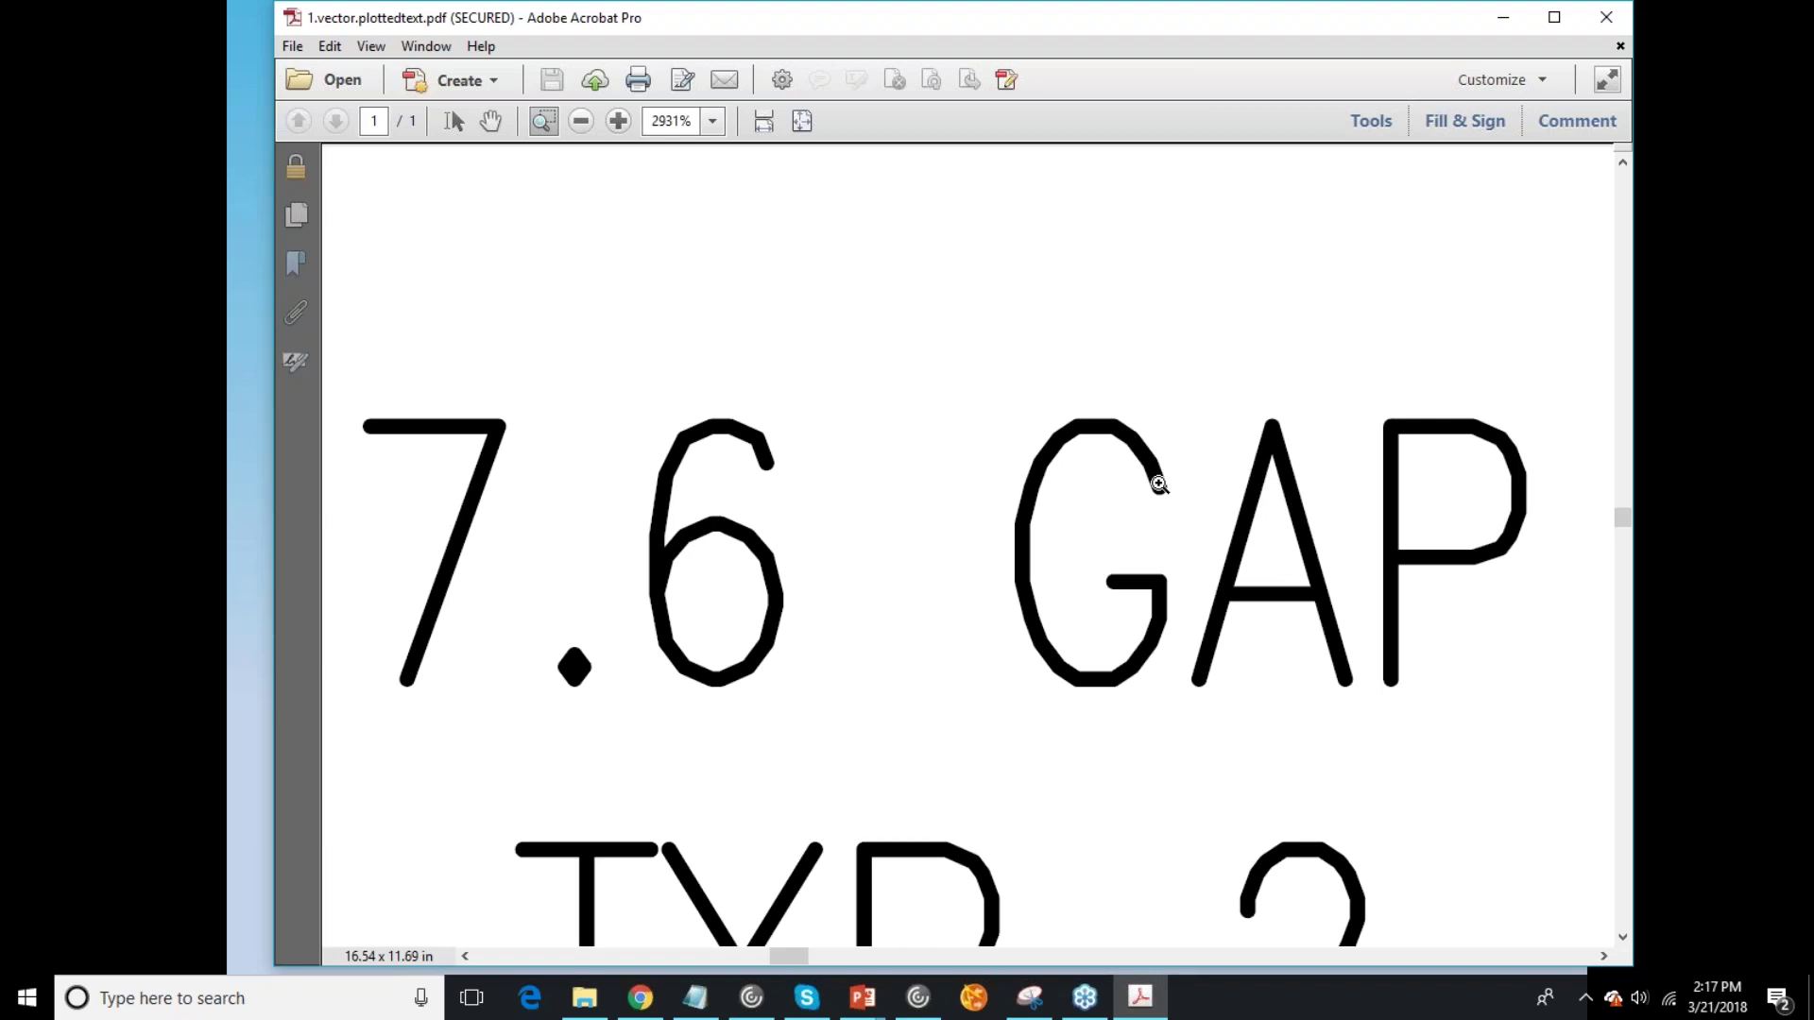
Step: Set the page zoom to 500% to view the line work around the gap note, and close the drawing
left_click(661, 120)
key("BackSpace")
type("500")
key("Return")
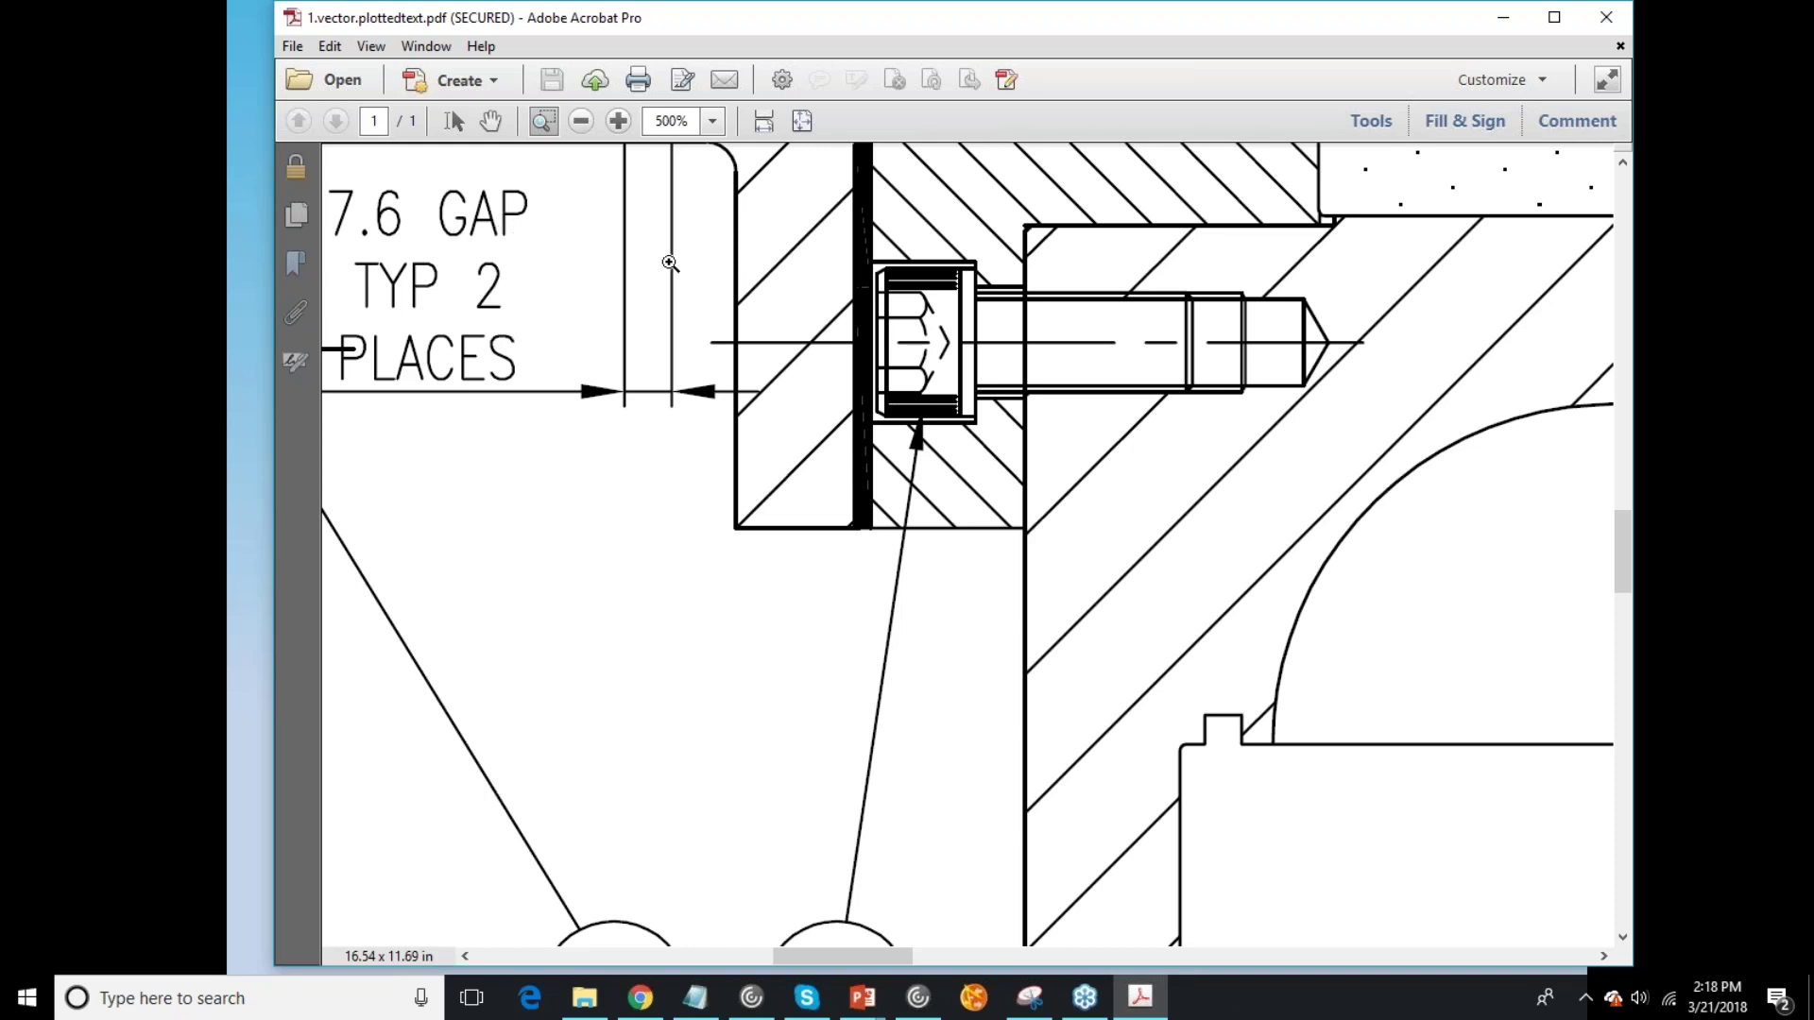
left_click(1606, 17)
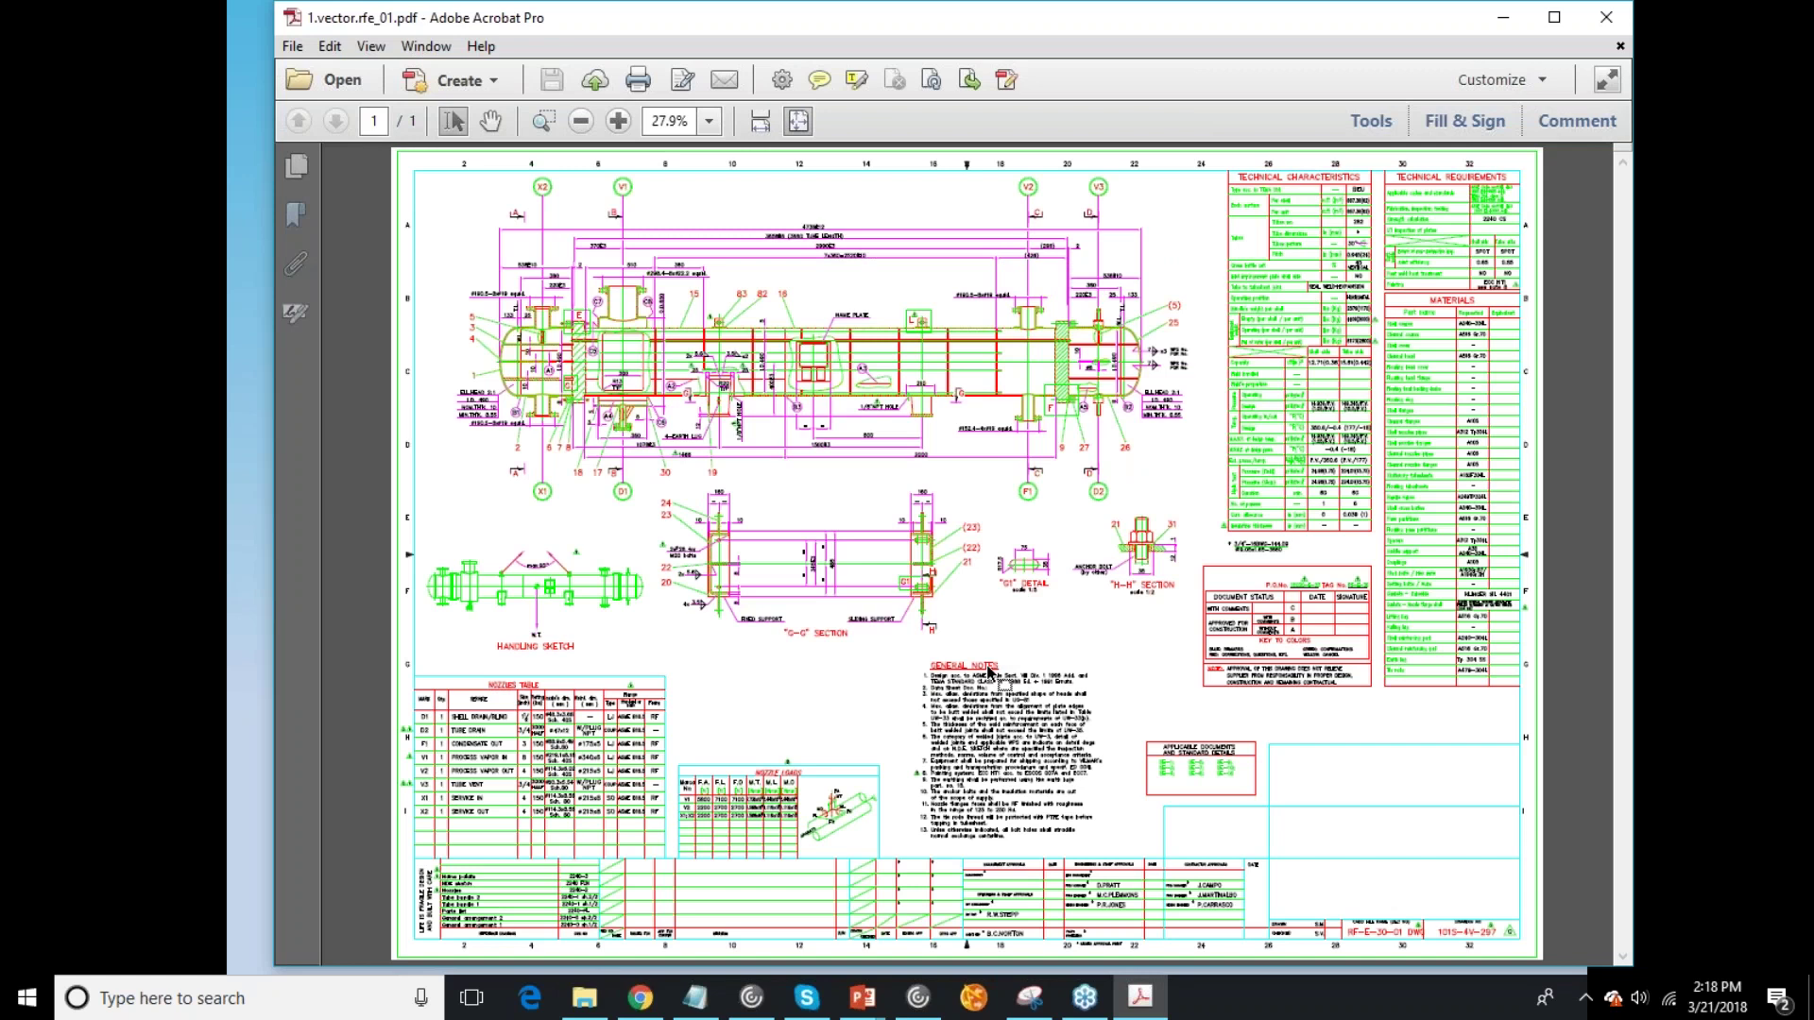
Step: Magnify the boxed letter G beside the elliptical head to inspect its vector strokes, and close the drawing
left_click(543, 121)
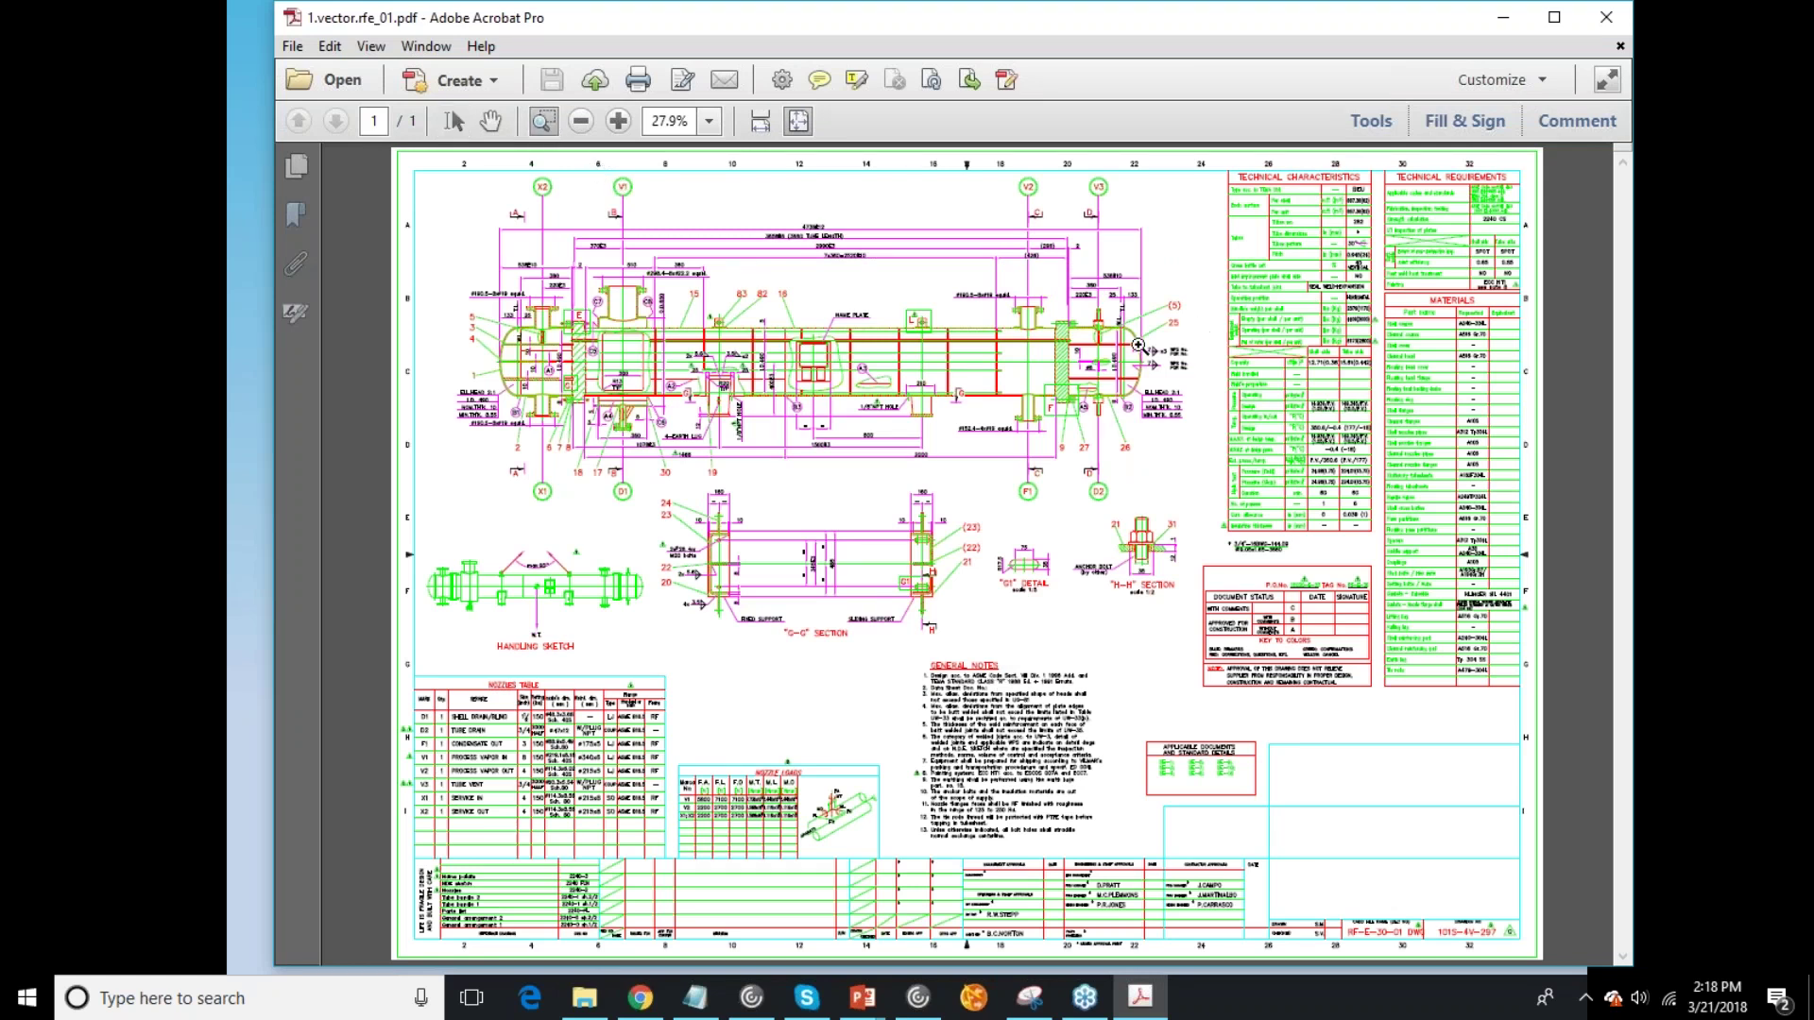
left_click_drag(468, 338, 579, 454)
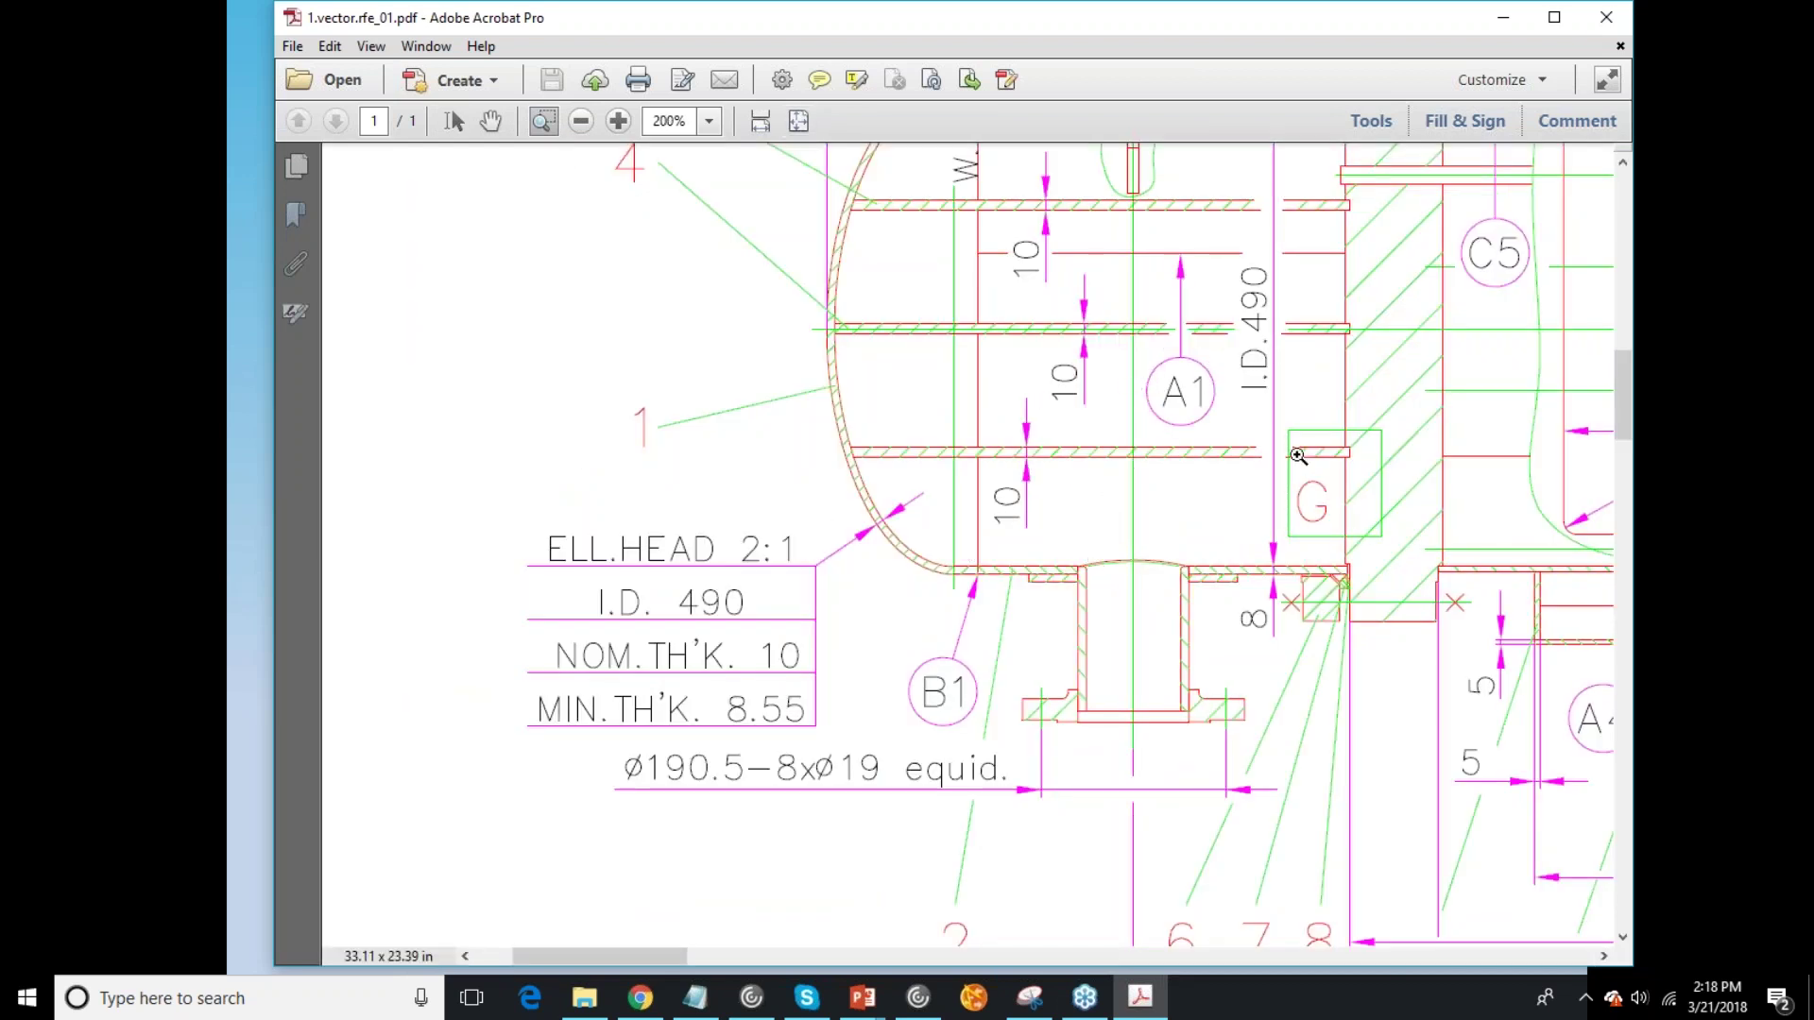
left_click_drag(1273, 458, 1369, 564)
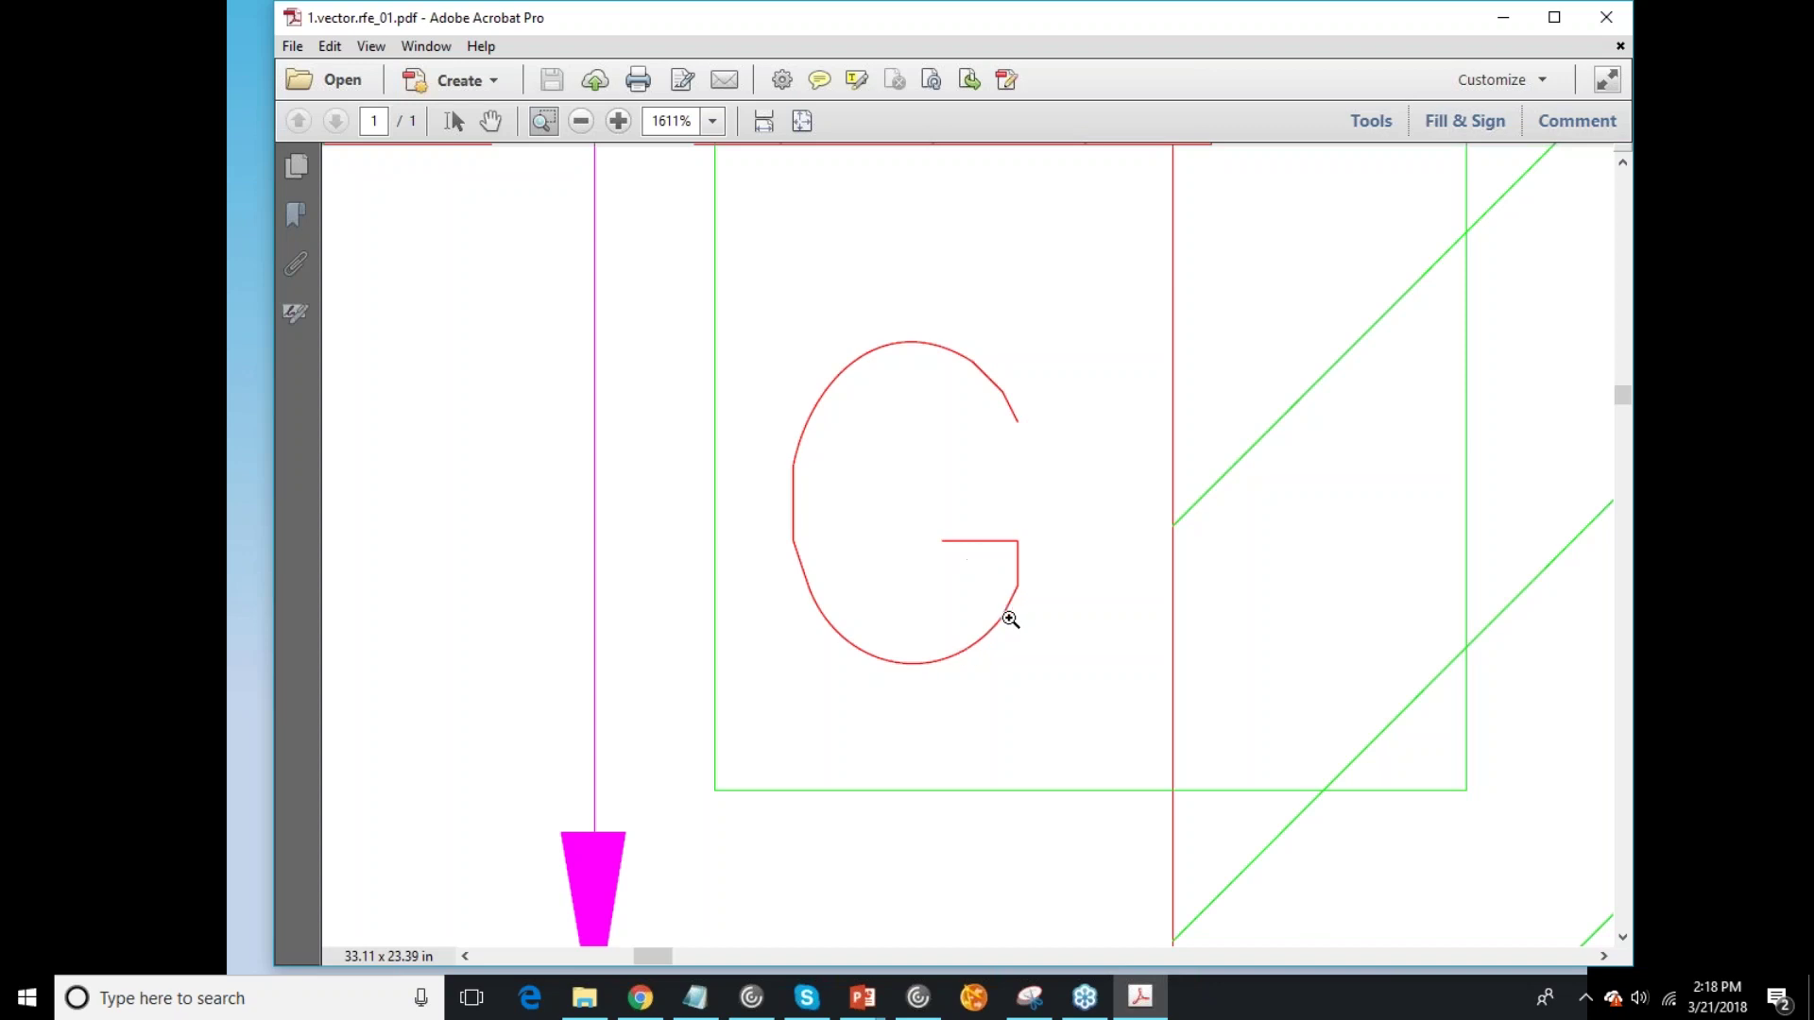
left_click_drag(738, 292, 1059, 702)
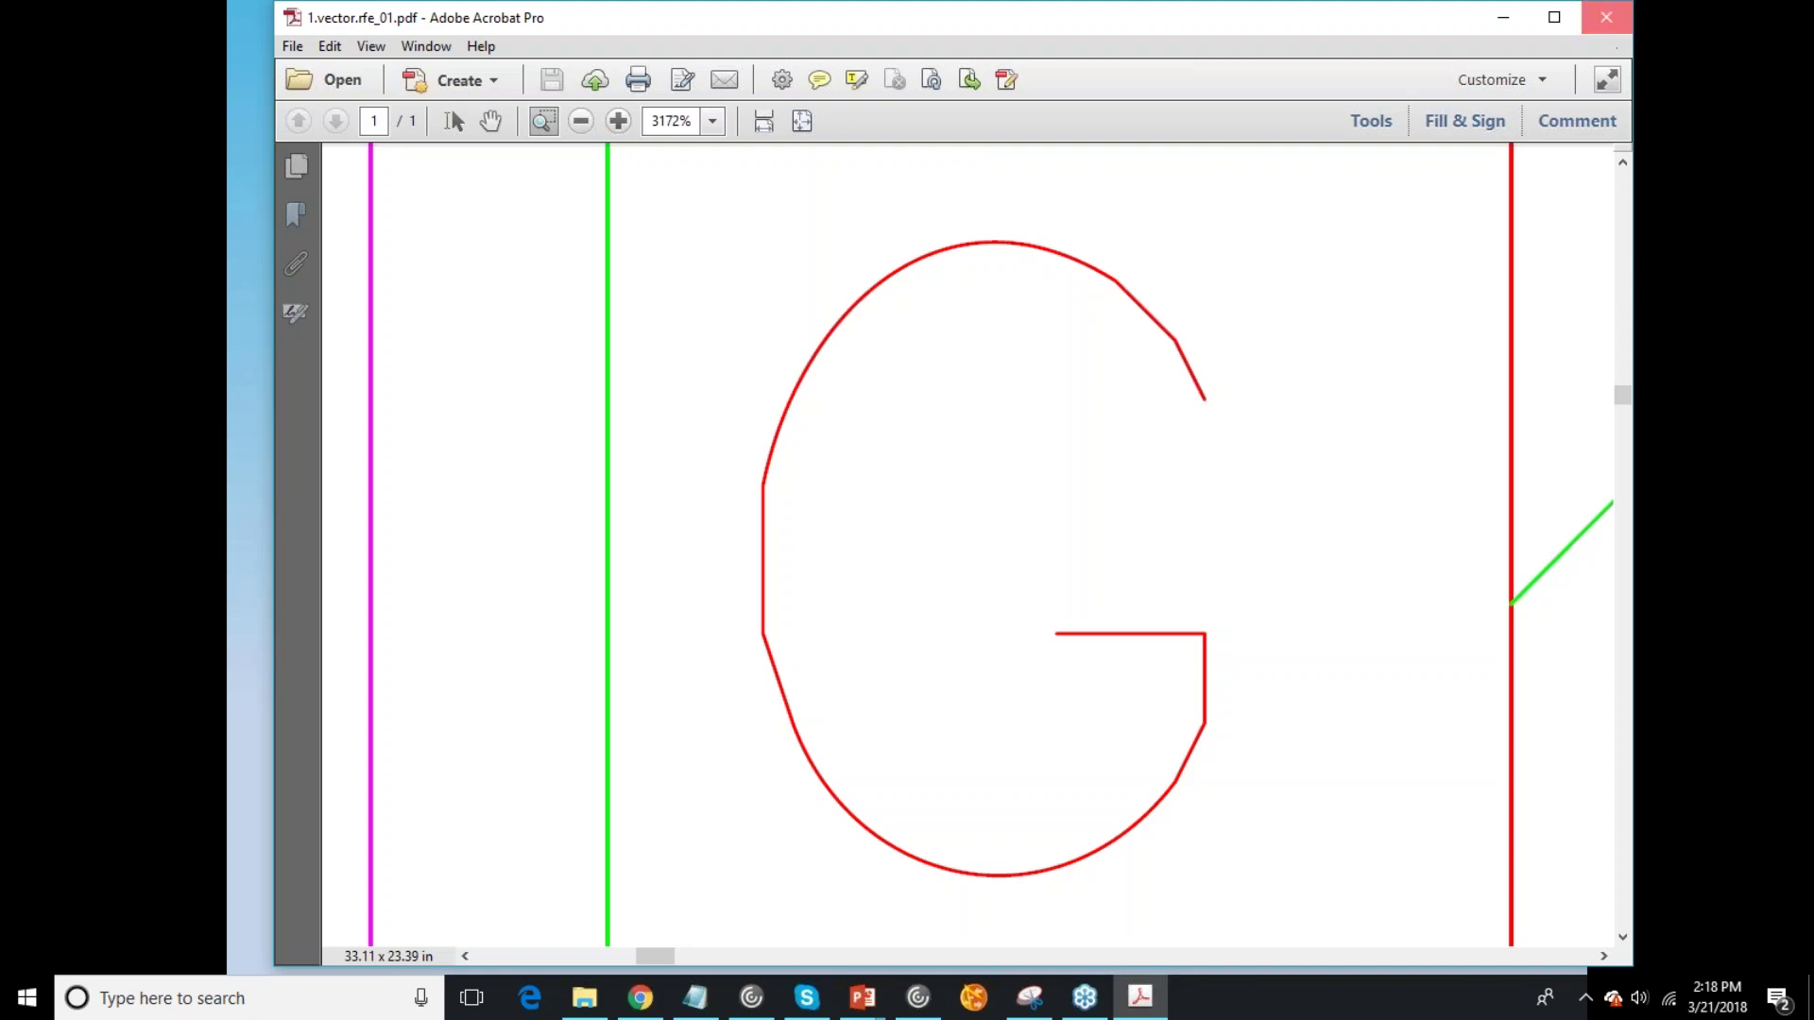
left_click(1606, 17)
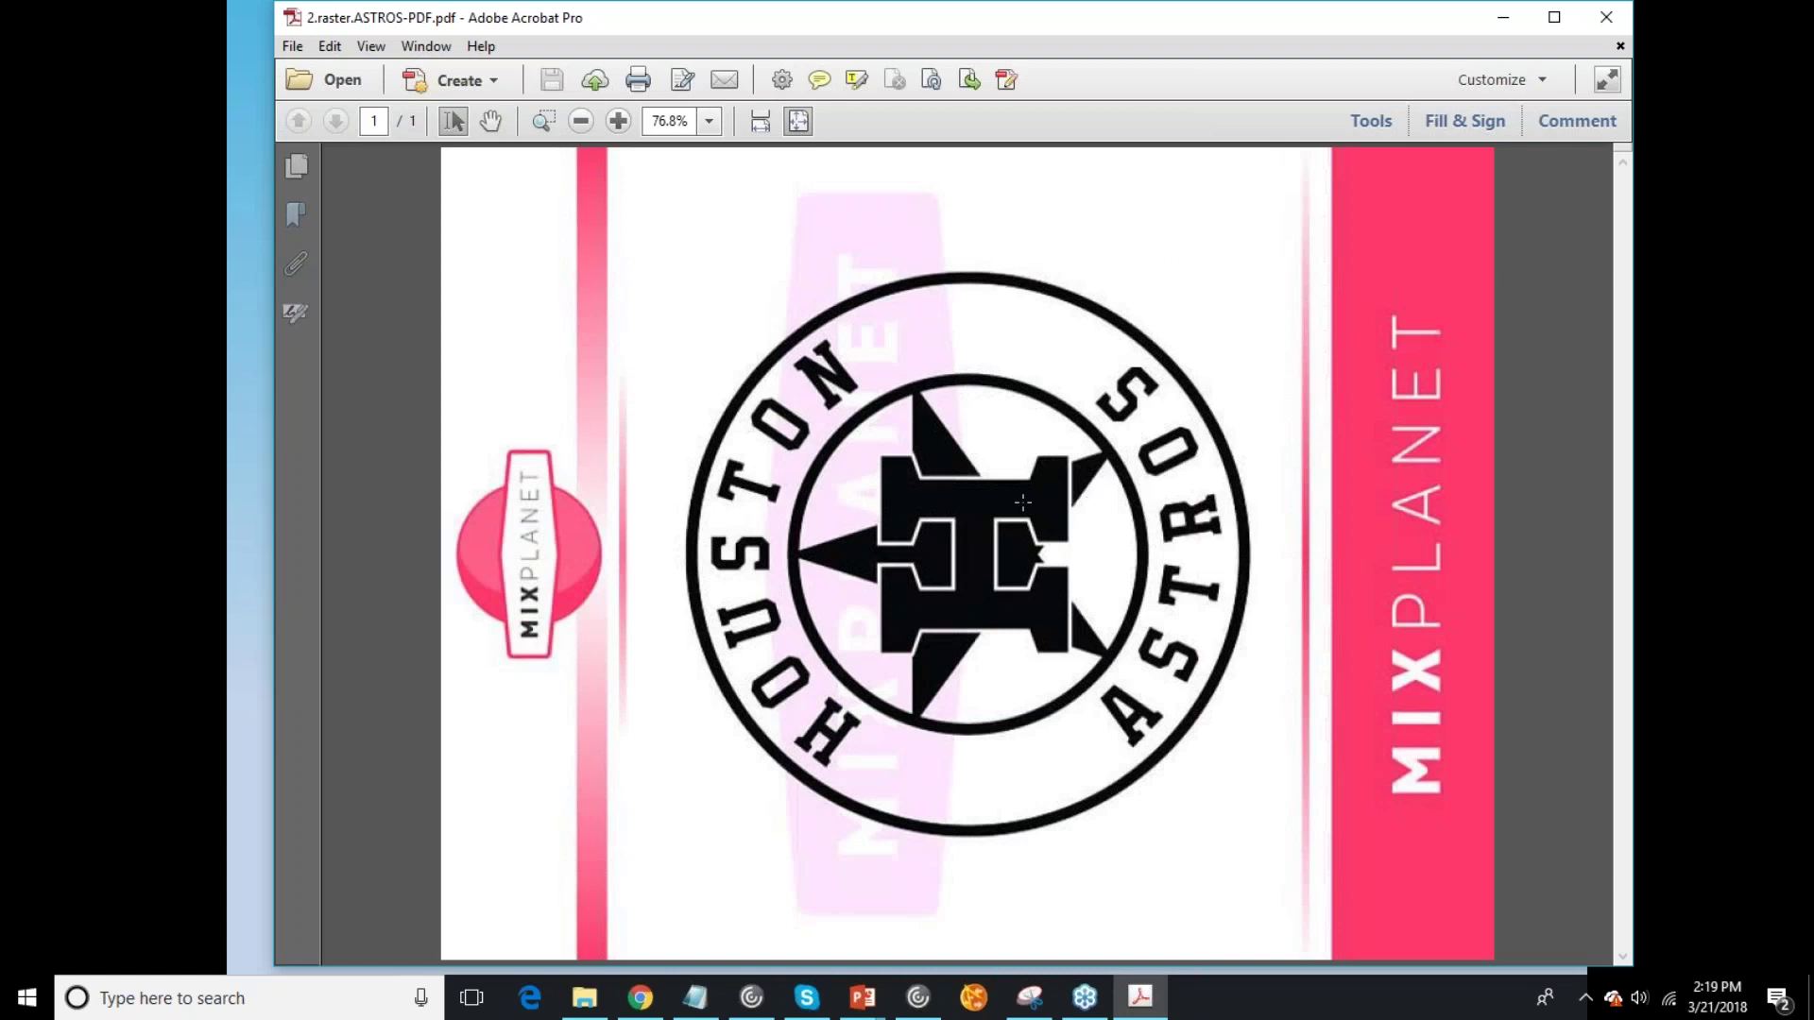
Step: Select and release the Astros page image, and magnify the first letter S of "ASTROS" to inspect its pixels
left_click(1022, 502)
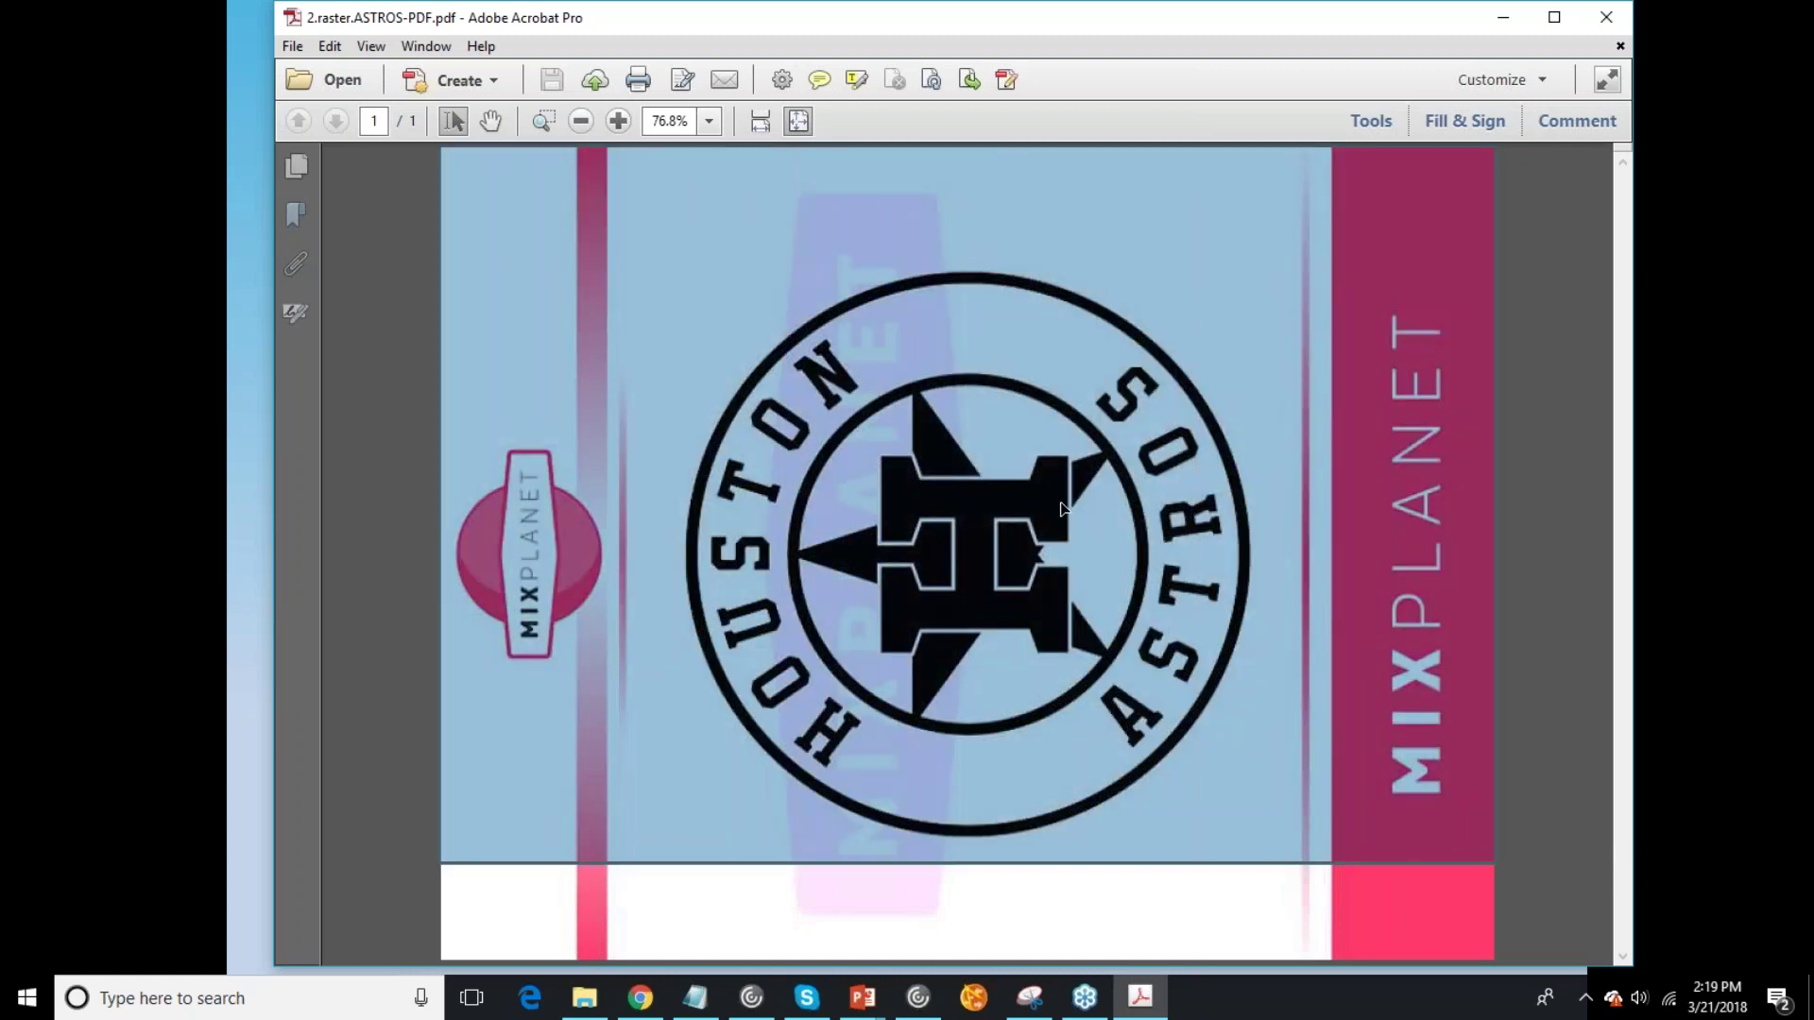
key("Escape")
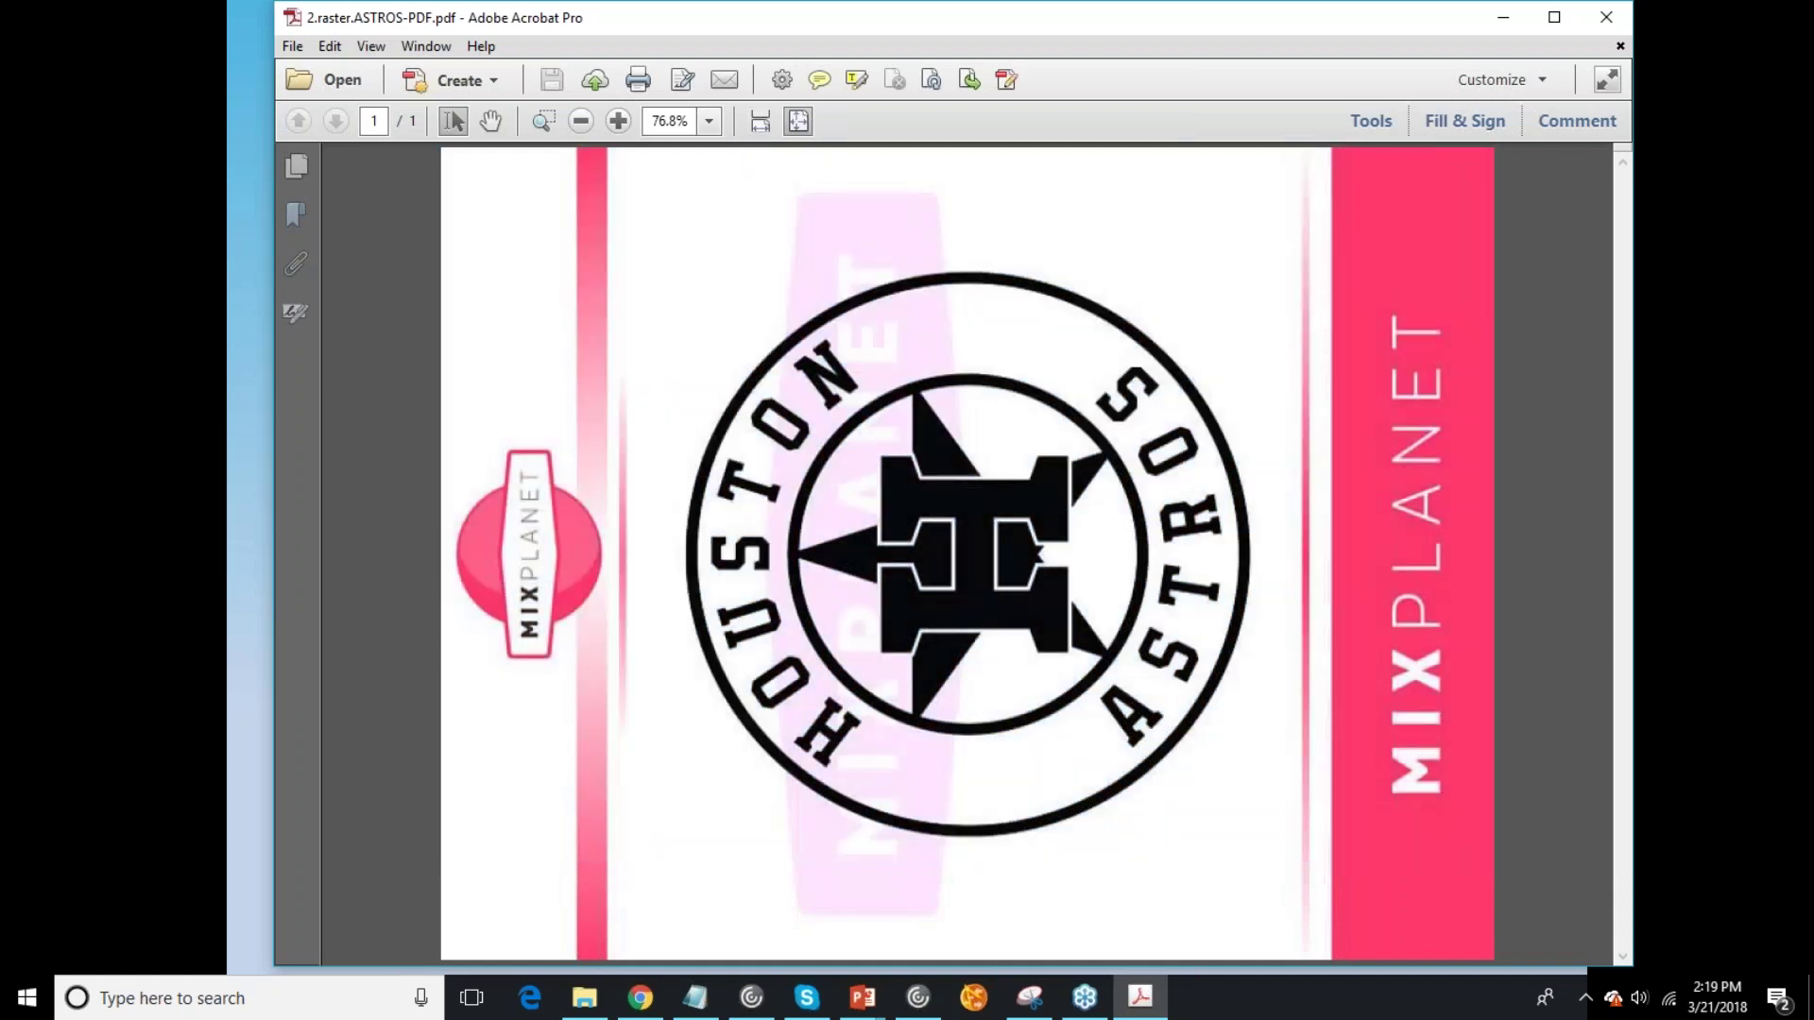
left_click(546, 121)
left_click_drag(1071, 338, 1179, 442)
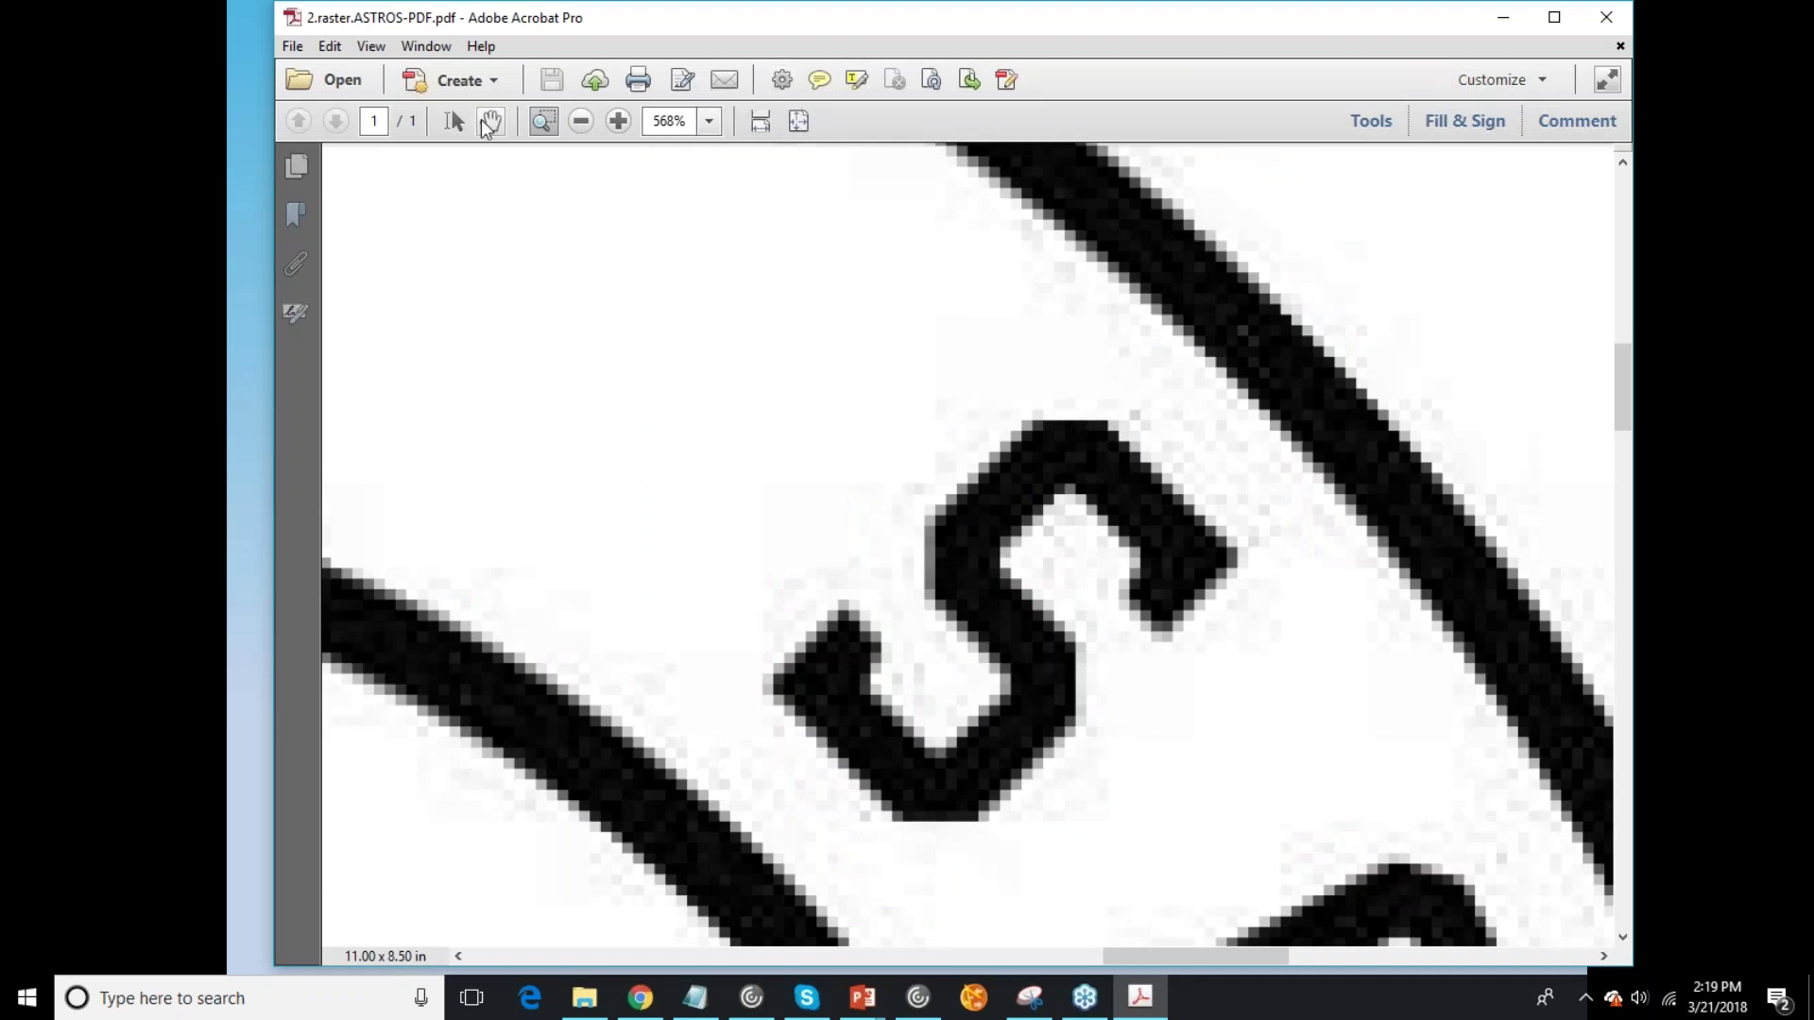
left_click(758, 123)
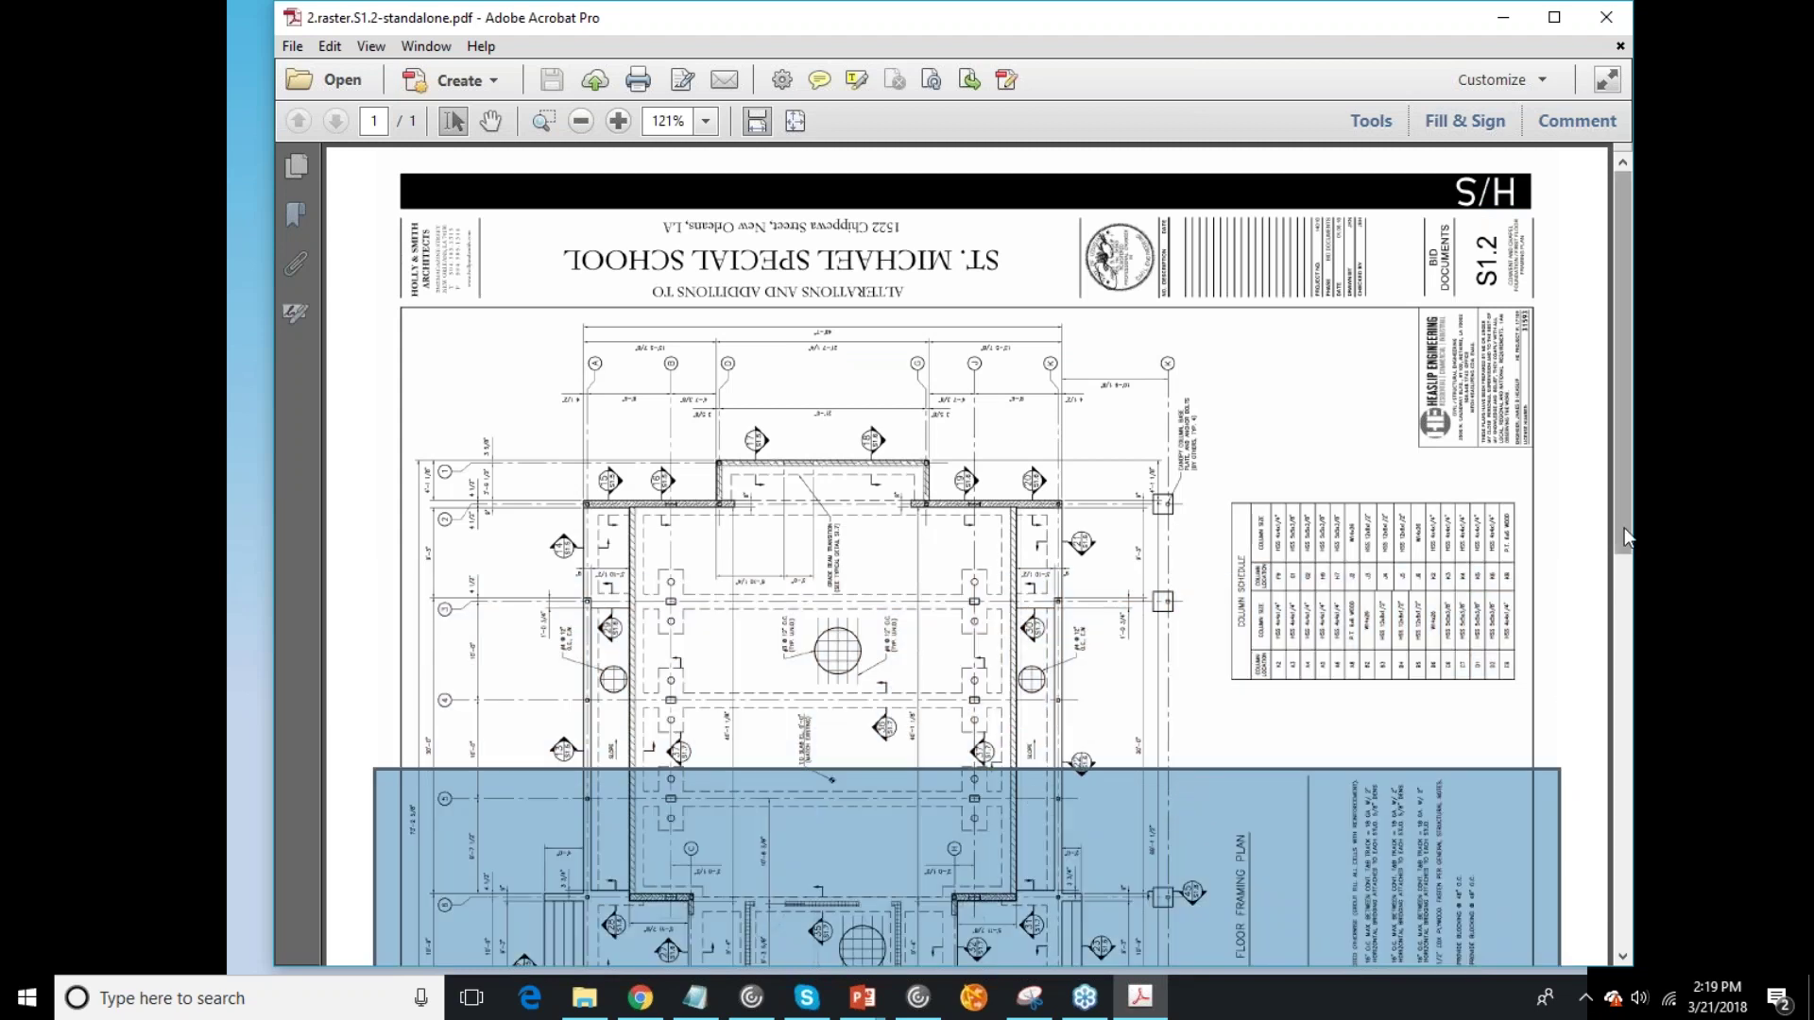
Step: Look over the S1.2 foundation plan's image strips, magnify the gridded circle in the upper room to 6400%, and close the file
scroll(1627, 567, "down", 1)
left_click_drag(1629, 587, 1621, 839)
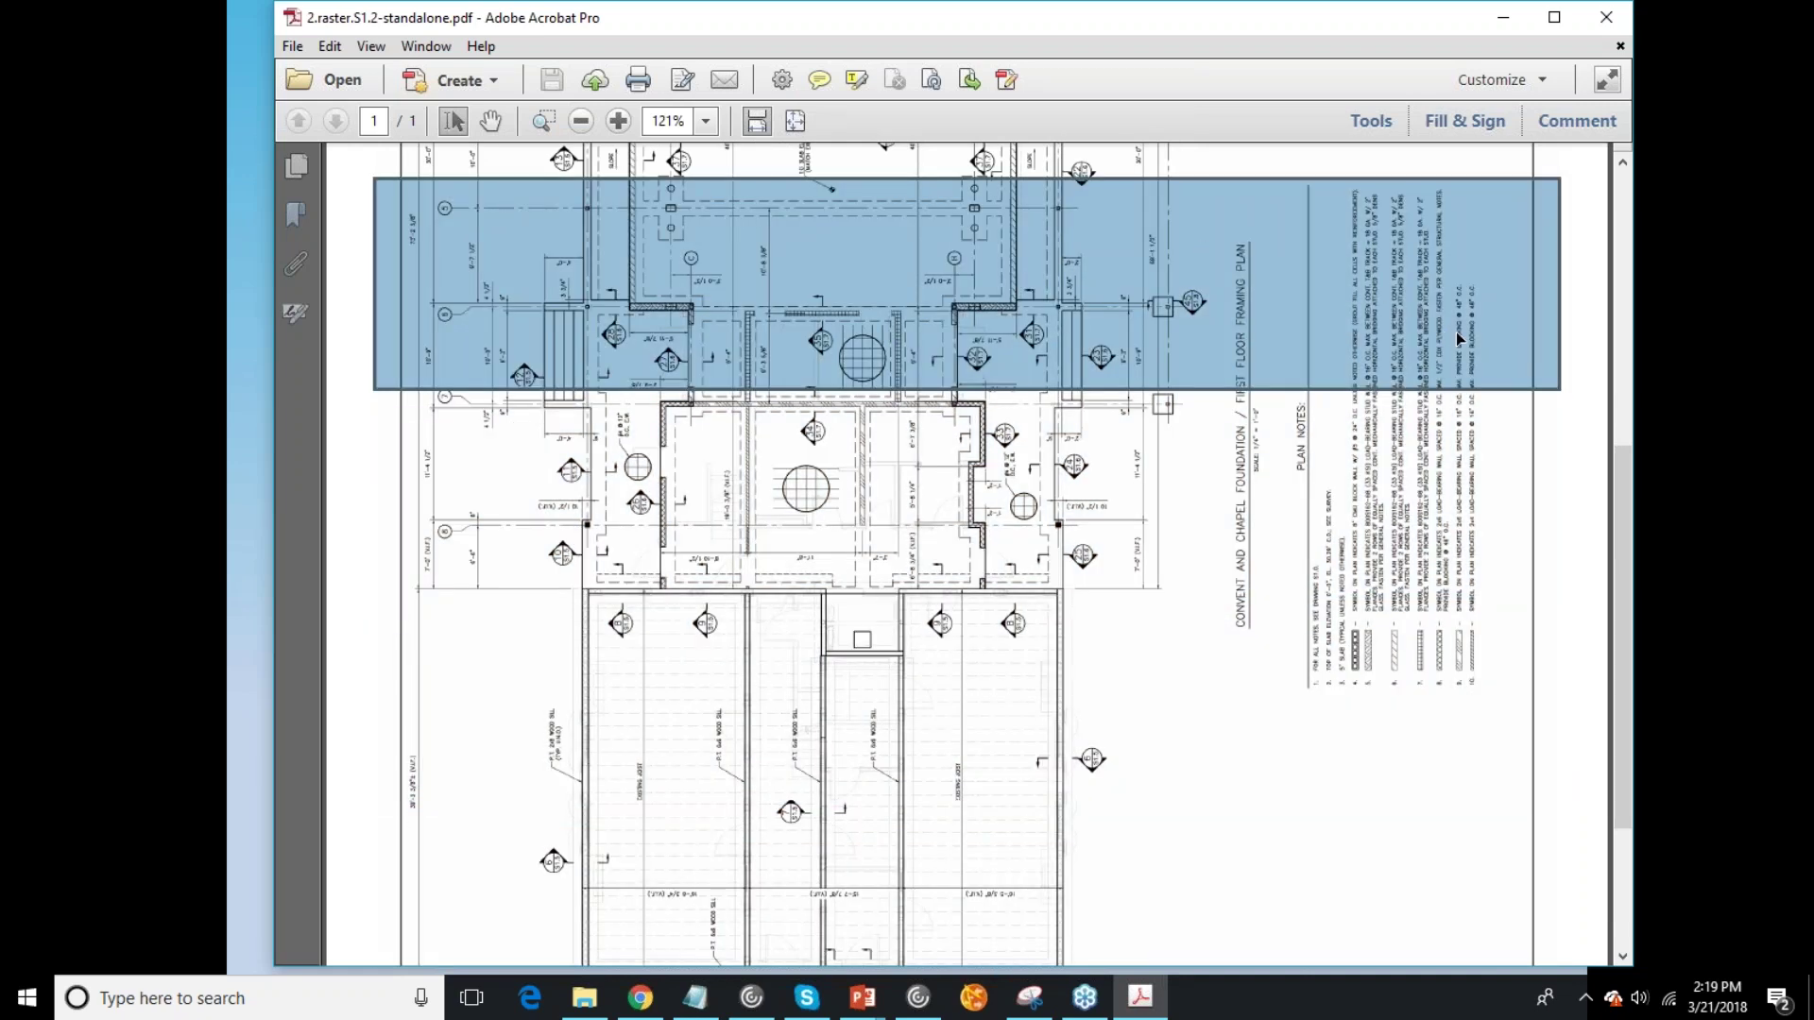
scroll(1455, 332, "up", 1)
scroll(1455, 332, "up", 10)
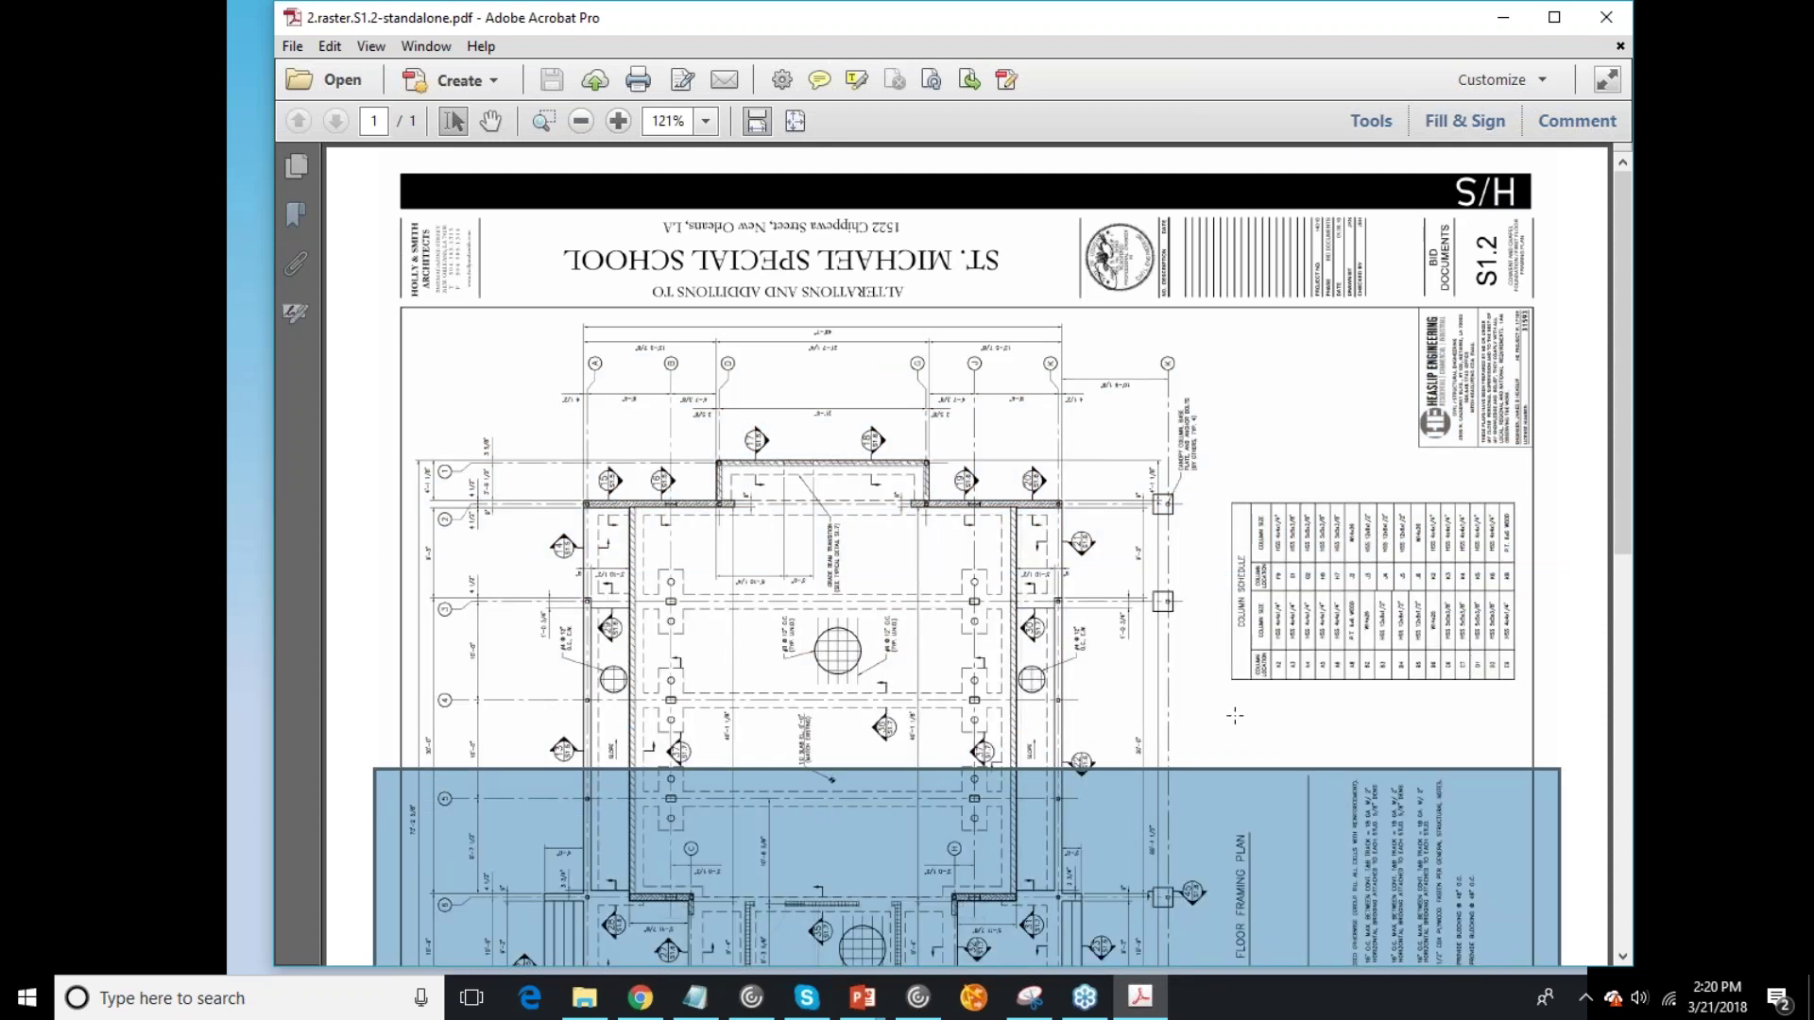
scroll(1235, 715, "down", 5)
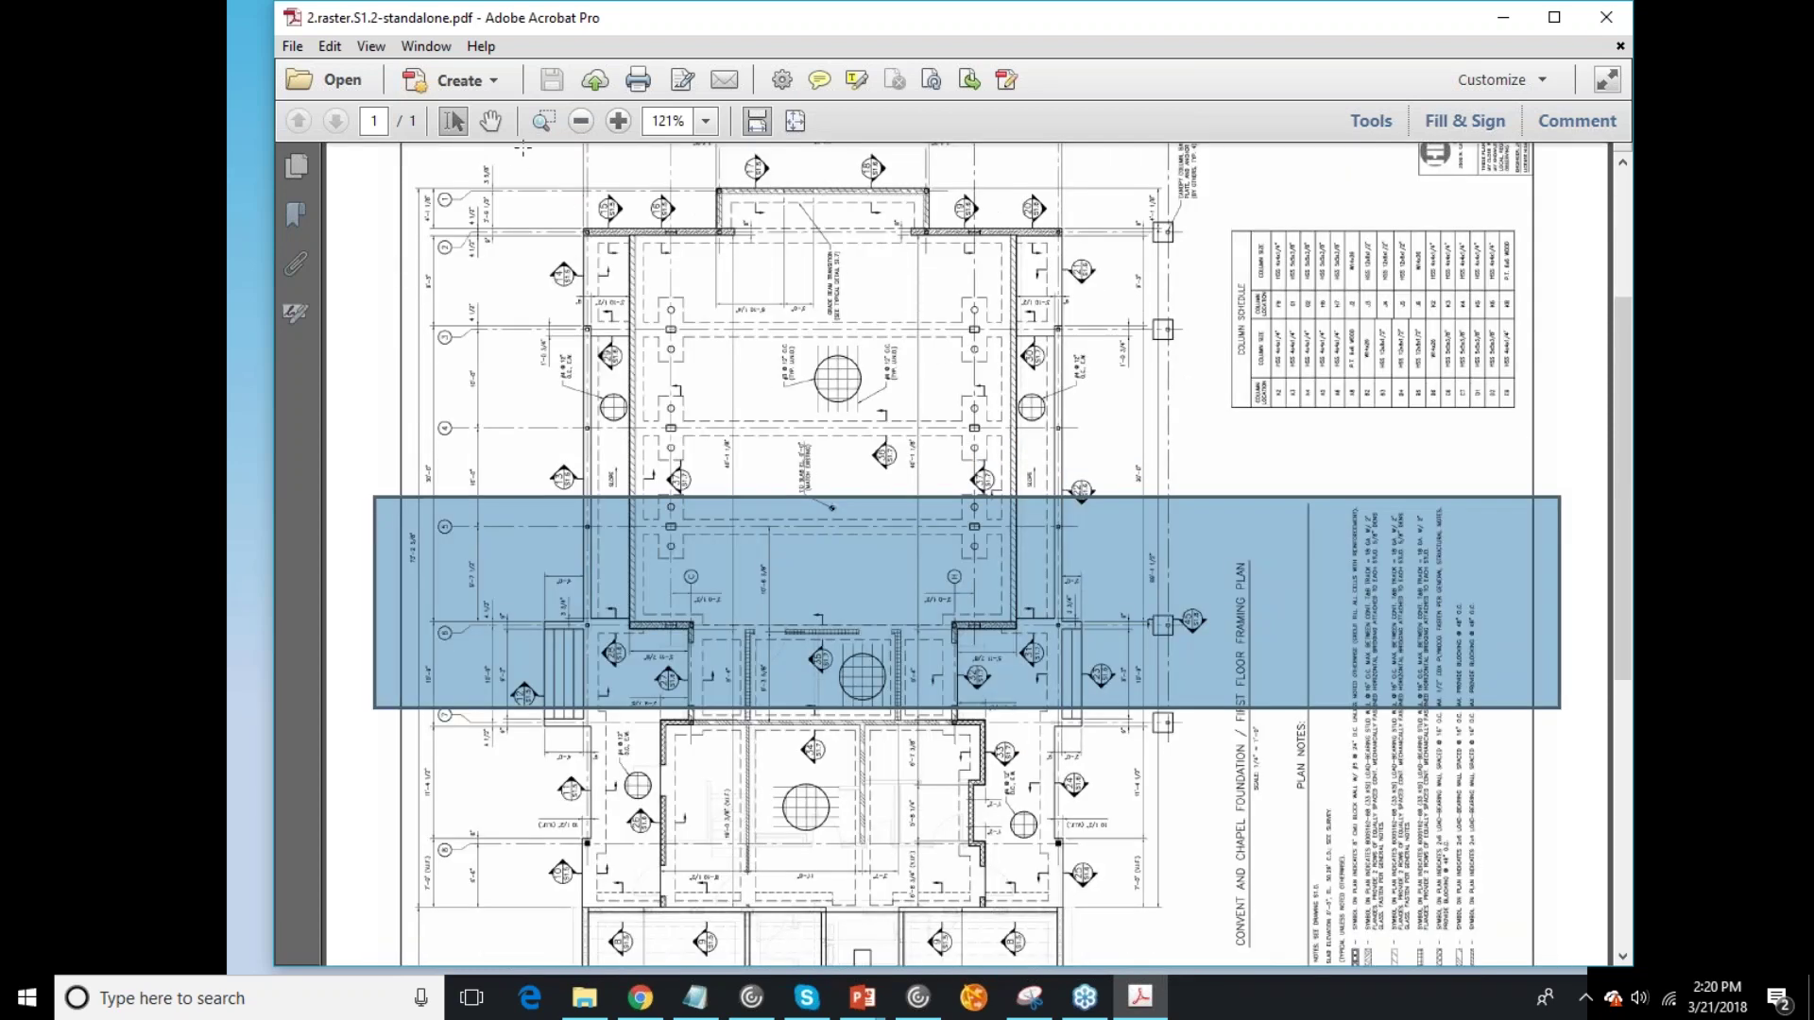
left_click(543, 120)
left_click_drag(782, 340, 880, 408)
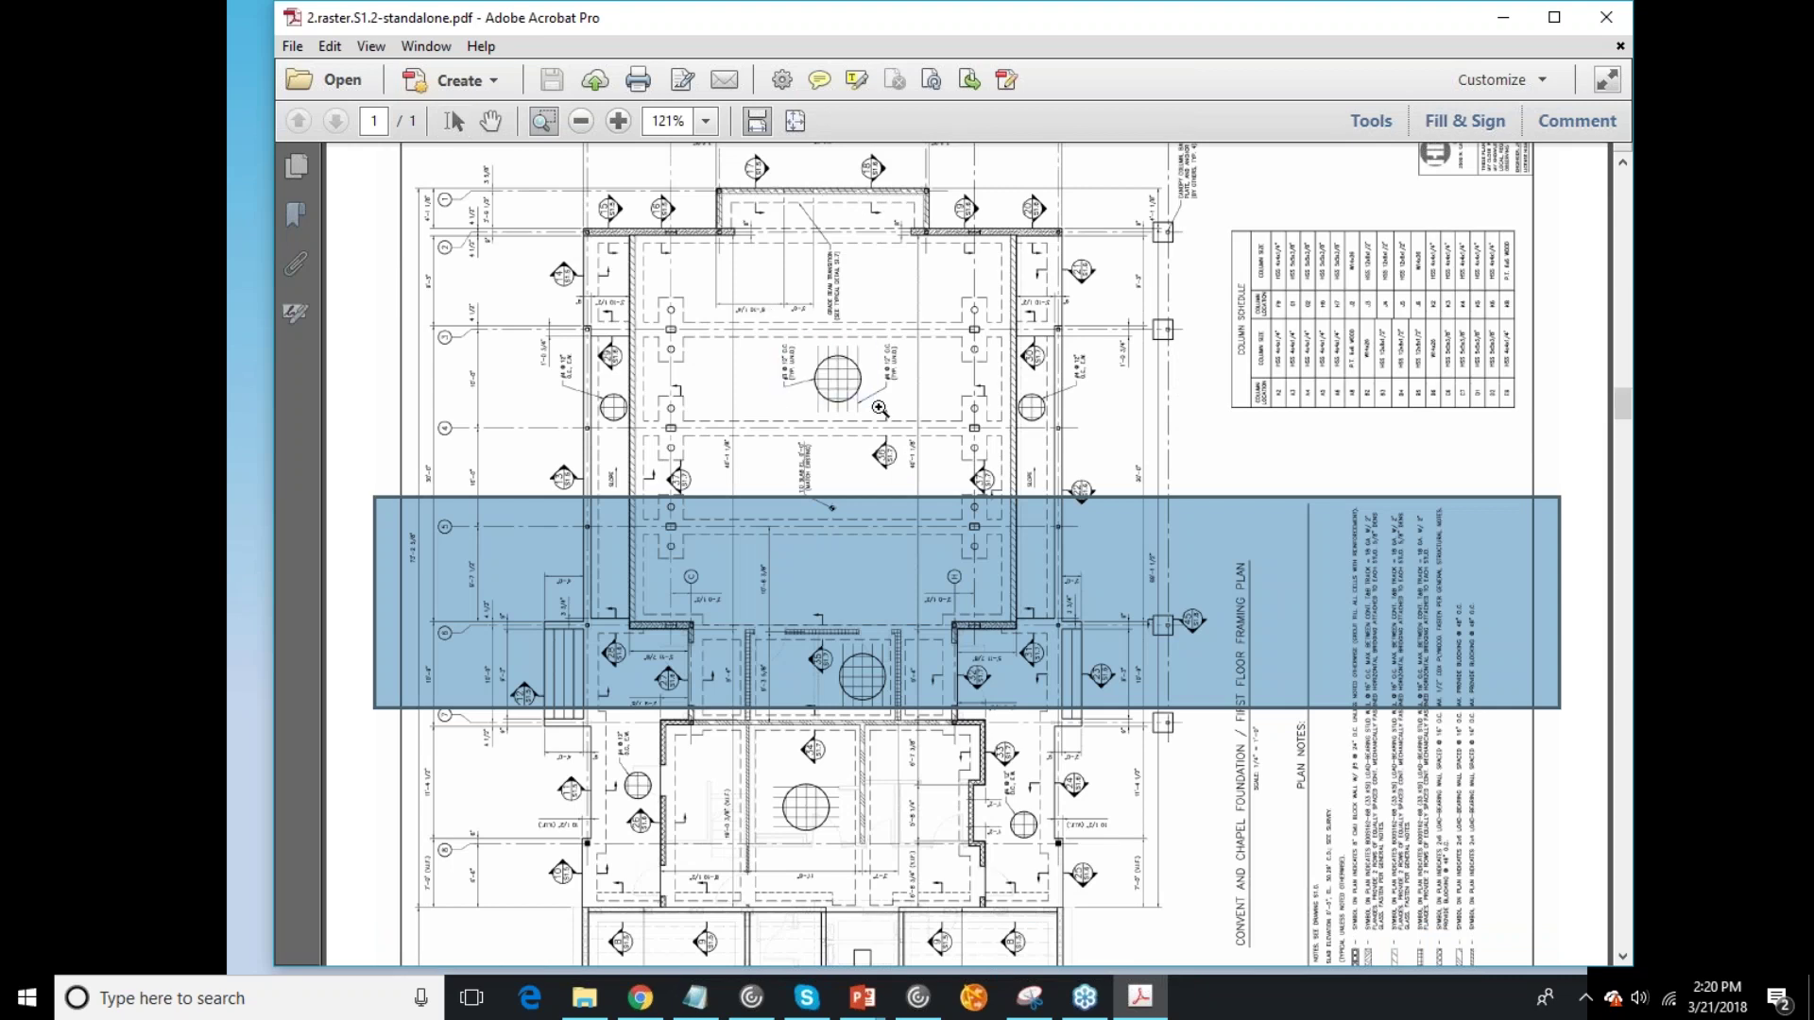
left_click_drag(1028, 481, 1139, 619)
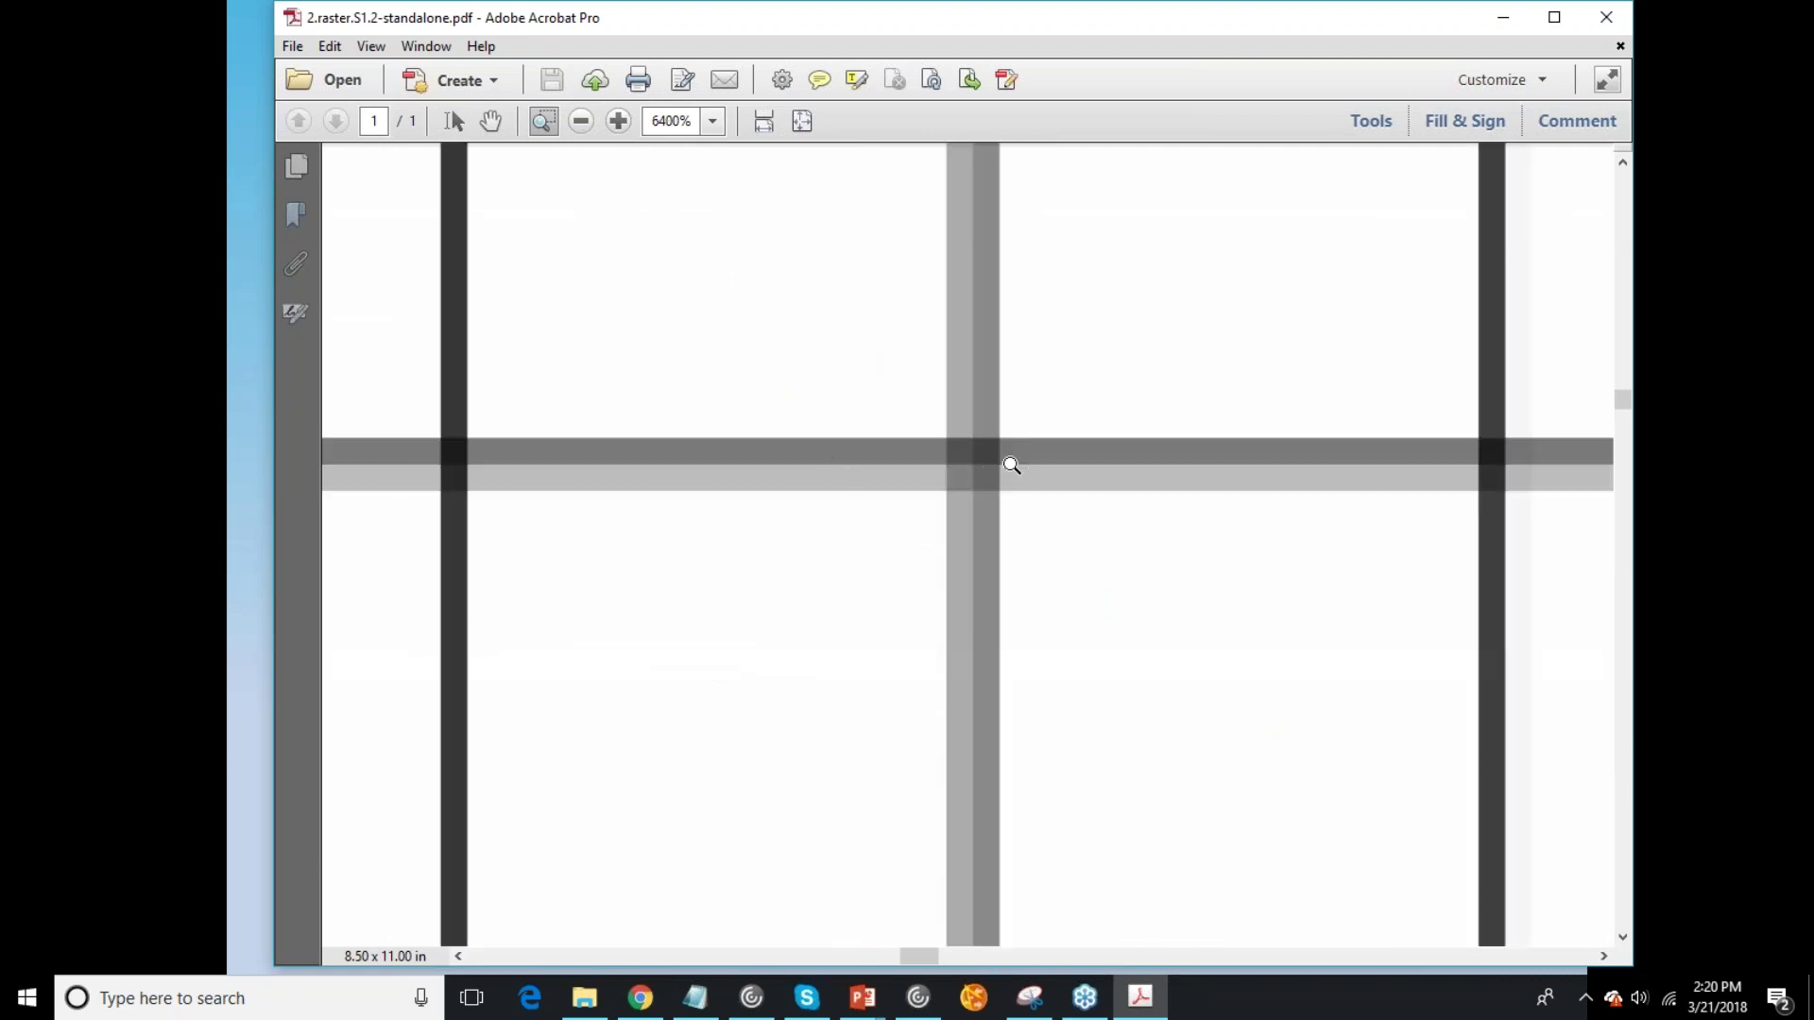
scroll(1051, 519, "up", 3)
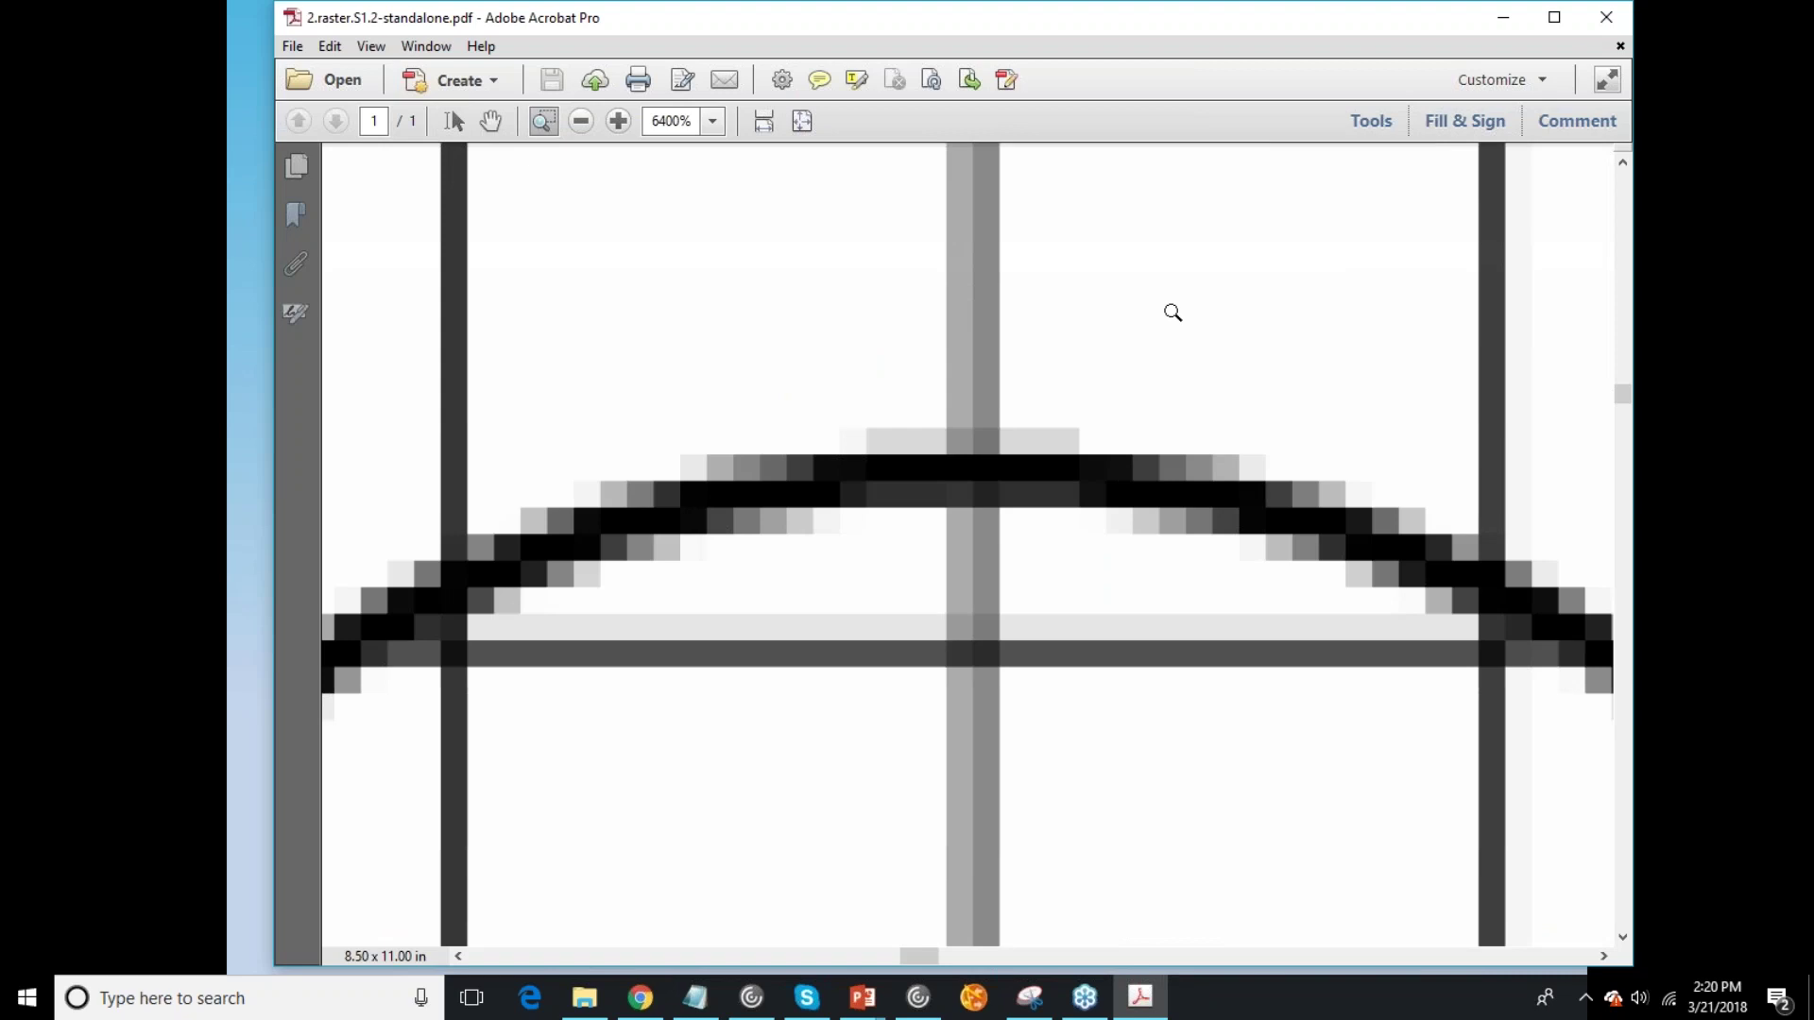
left_click(1609, 18)
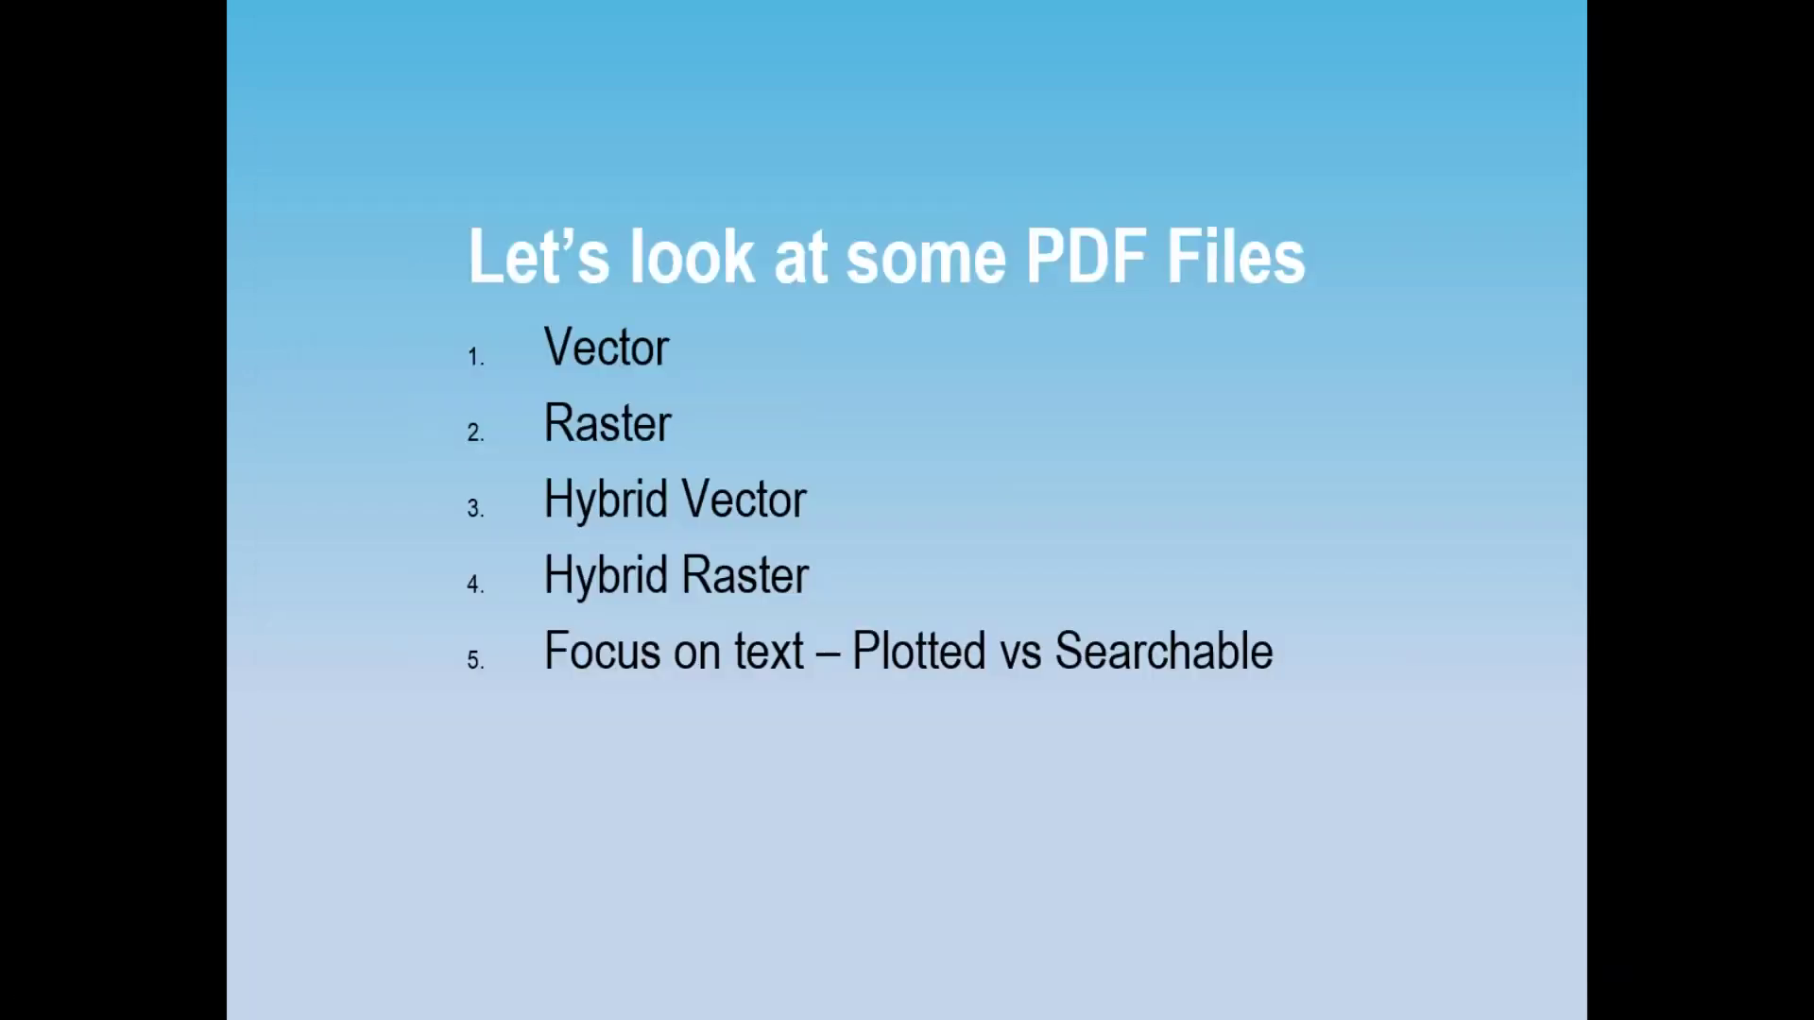
Step: Select and release the Vertiflex site plan's page image, magnify the blue and yellow boundary between the Atrium buildings, and close the file
left_click(910, 404)
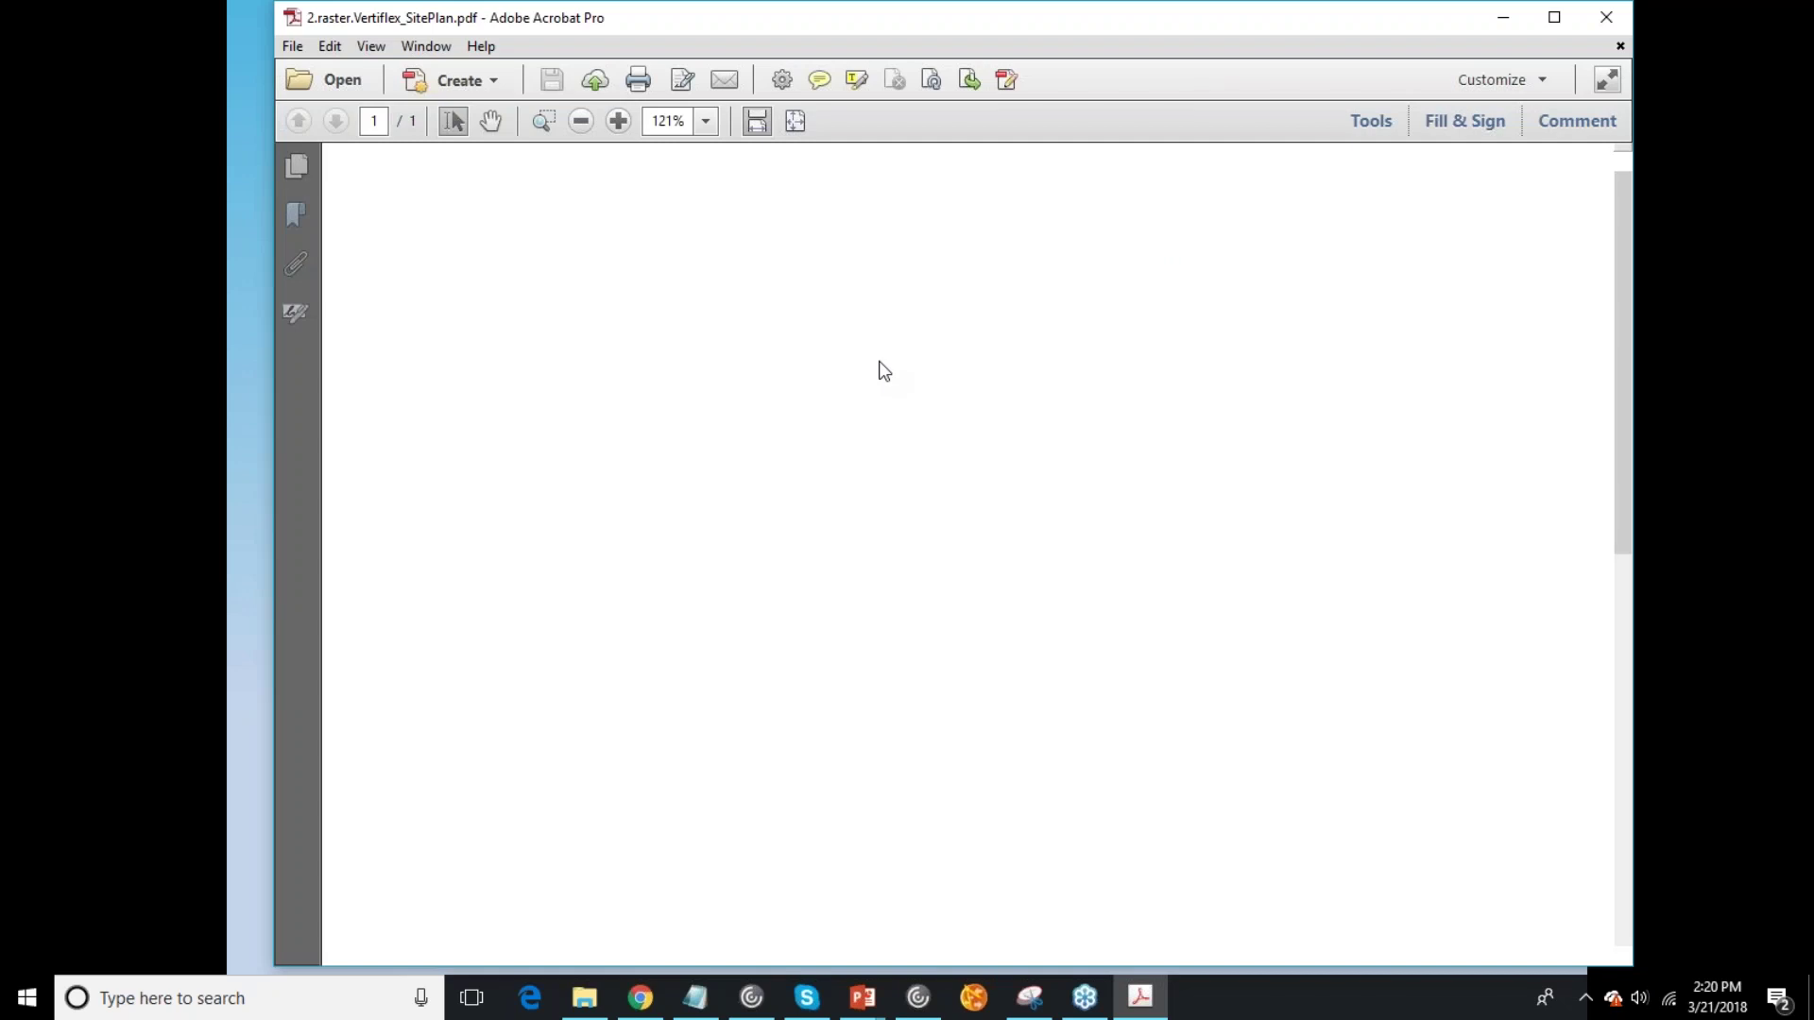
left_click(952, 392)
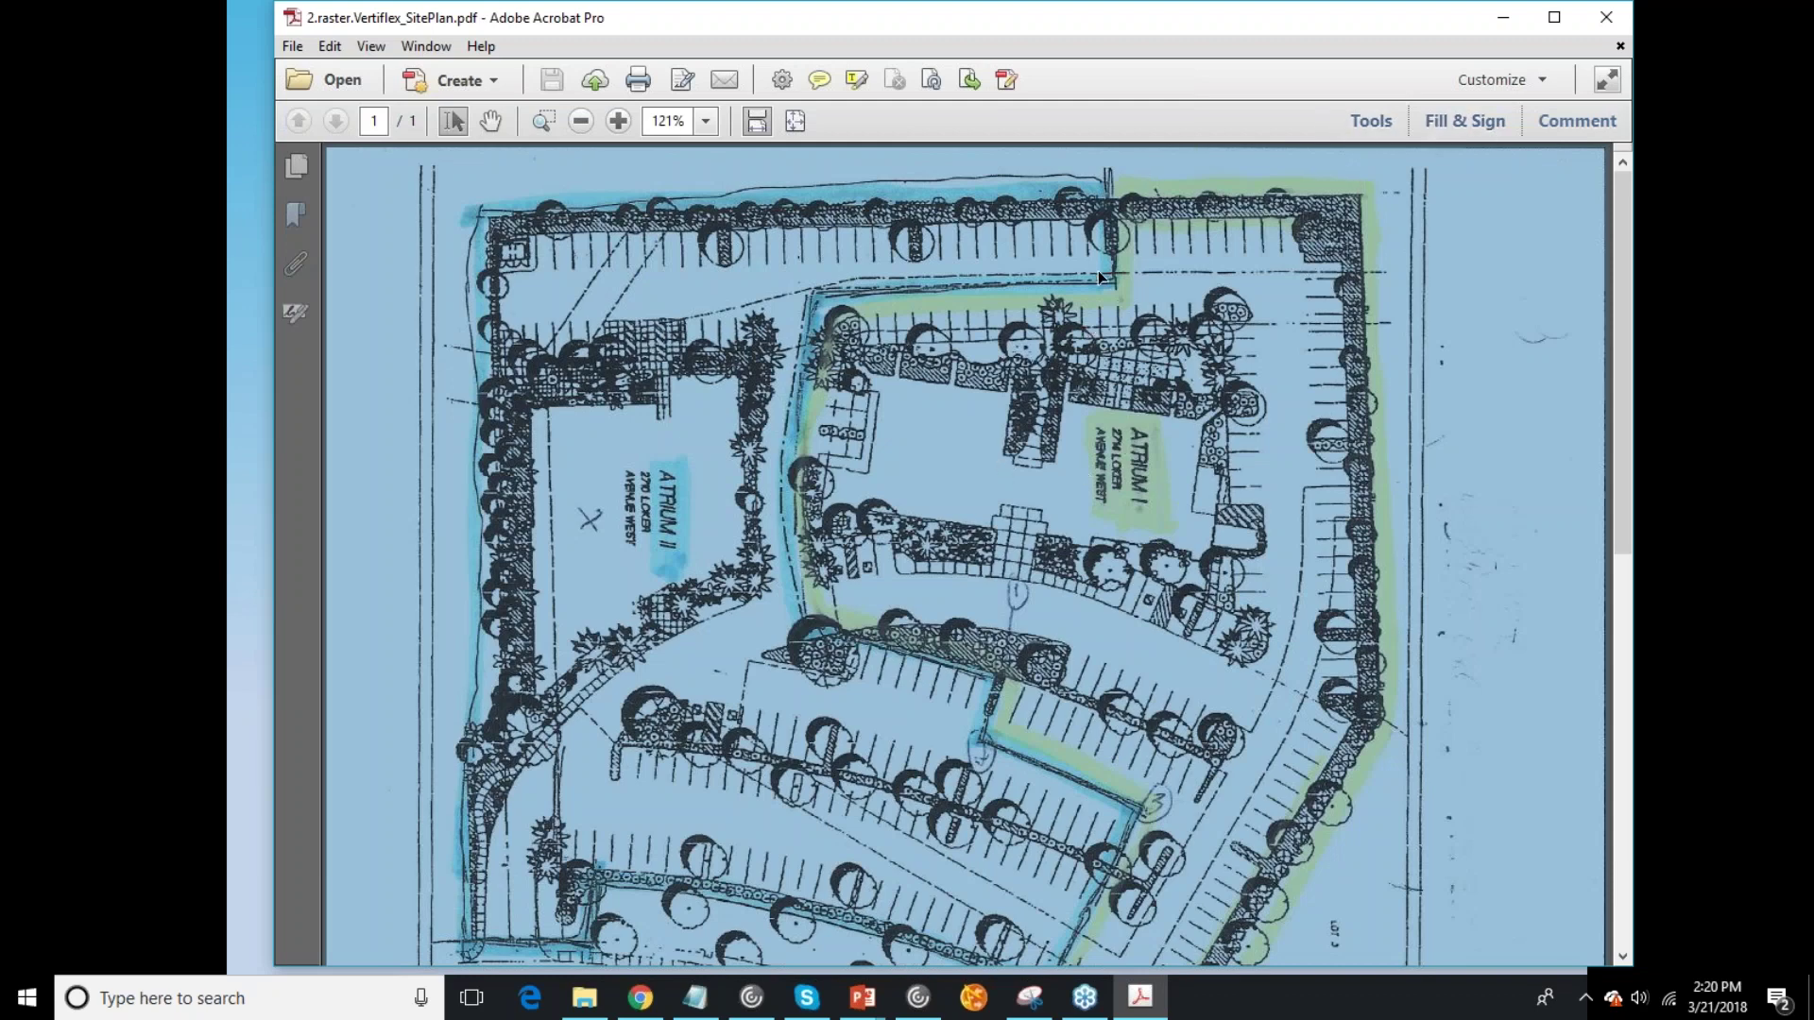
key("Escape")
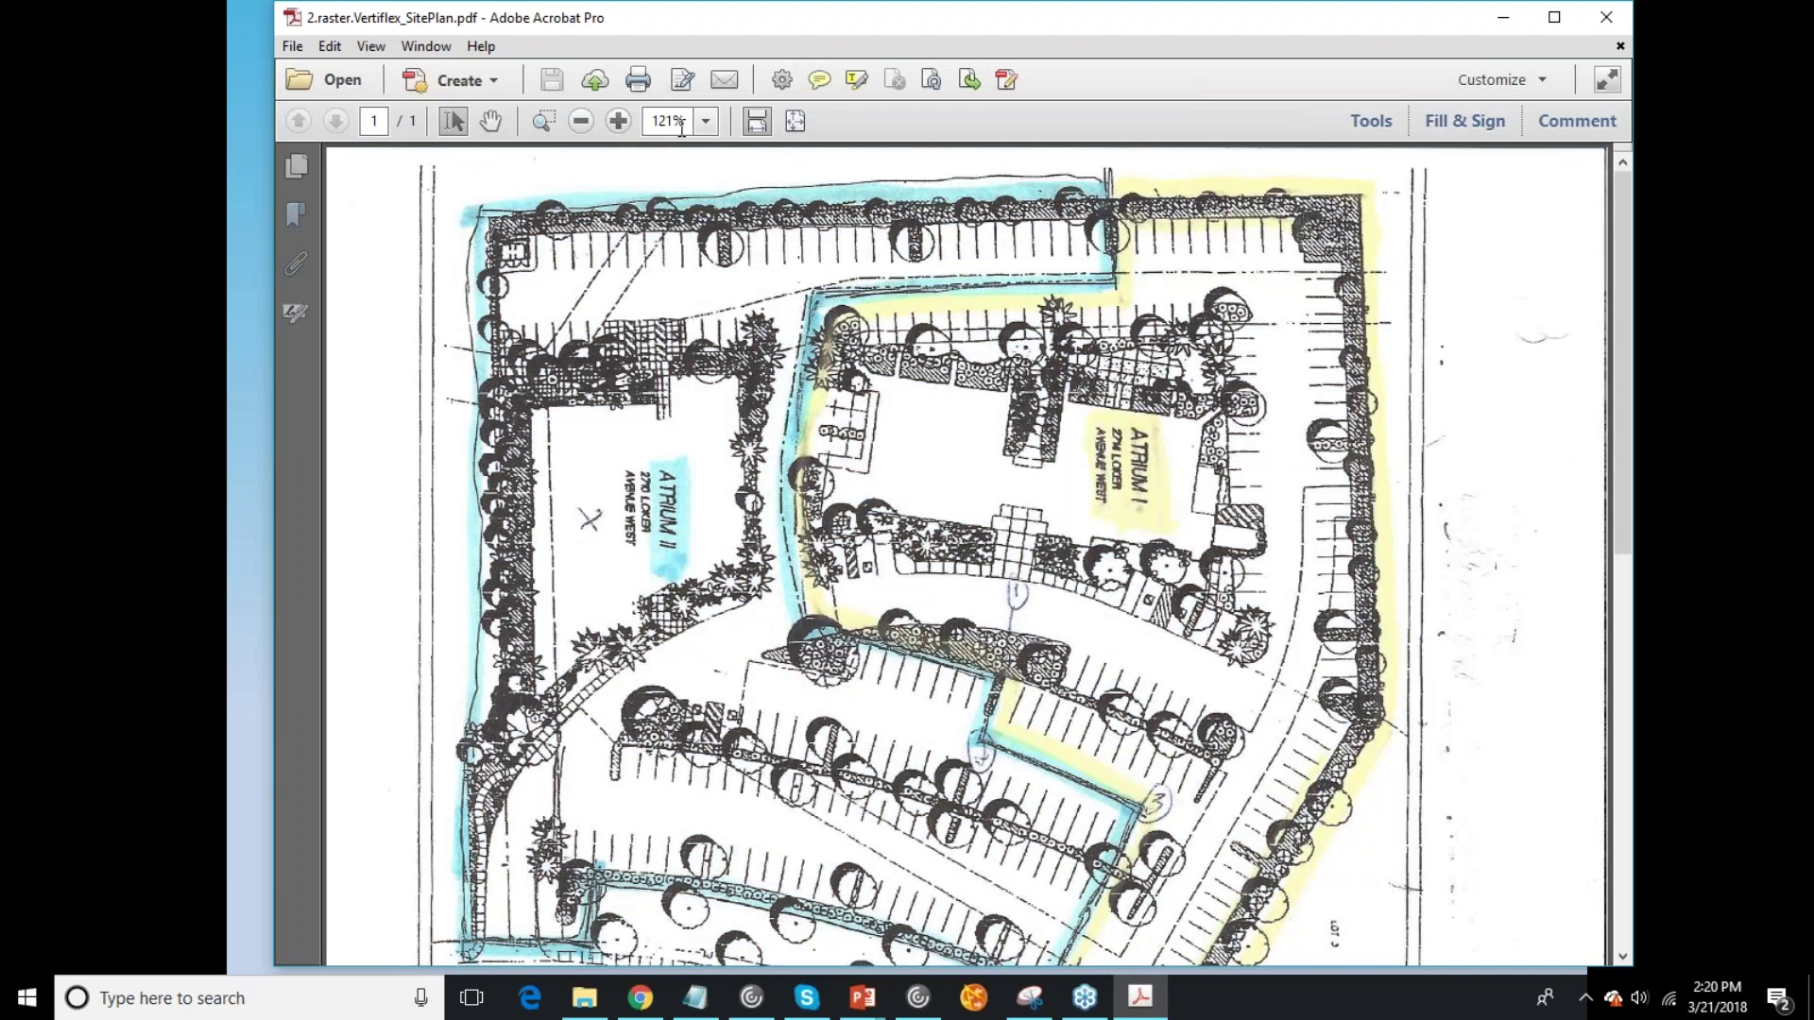
left_click(543, 121)
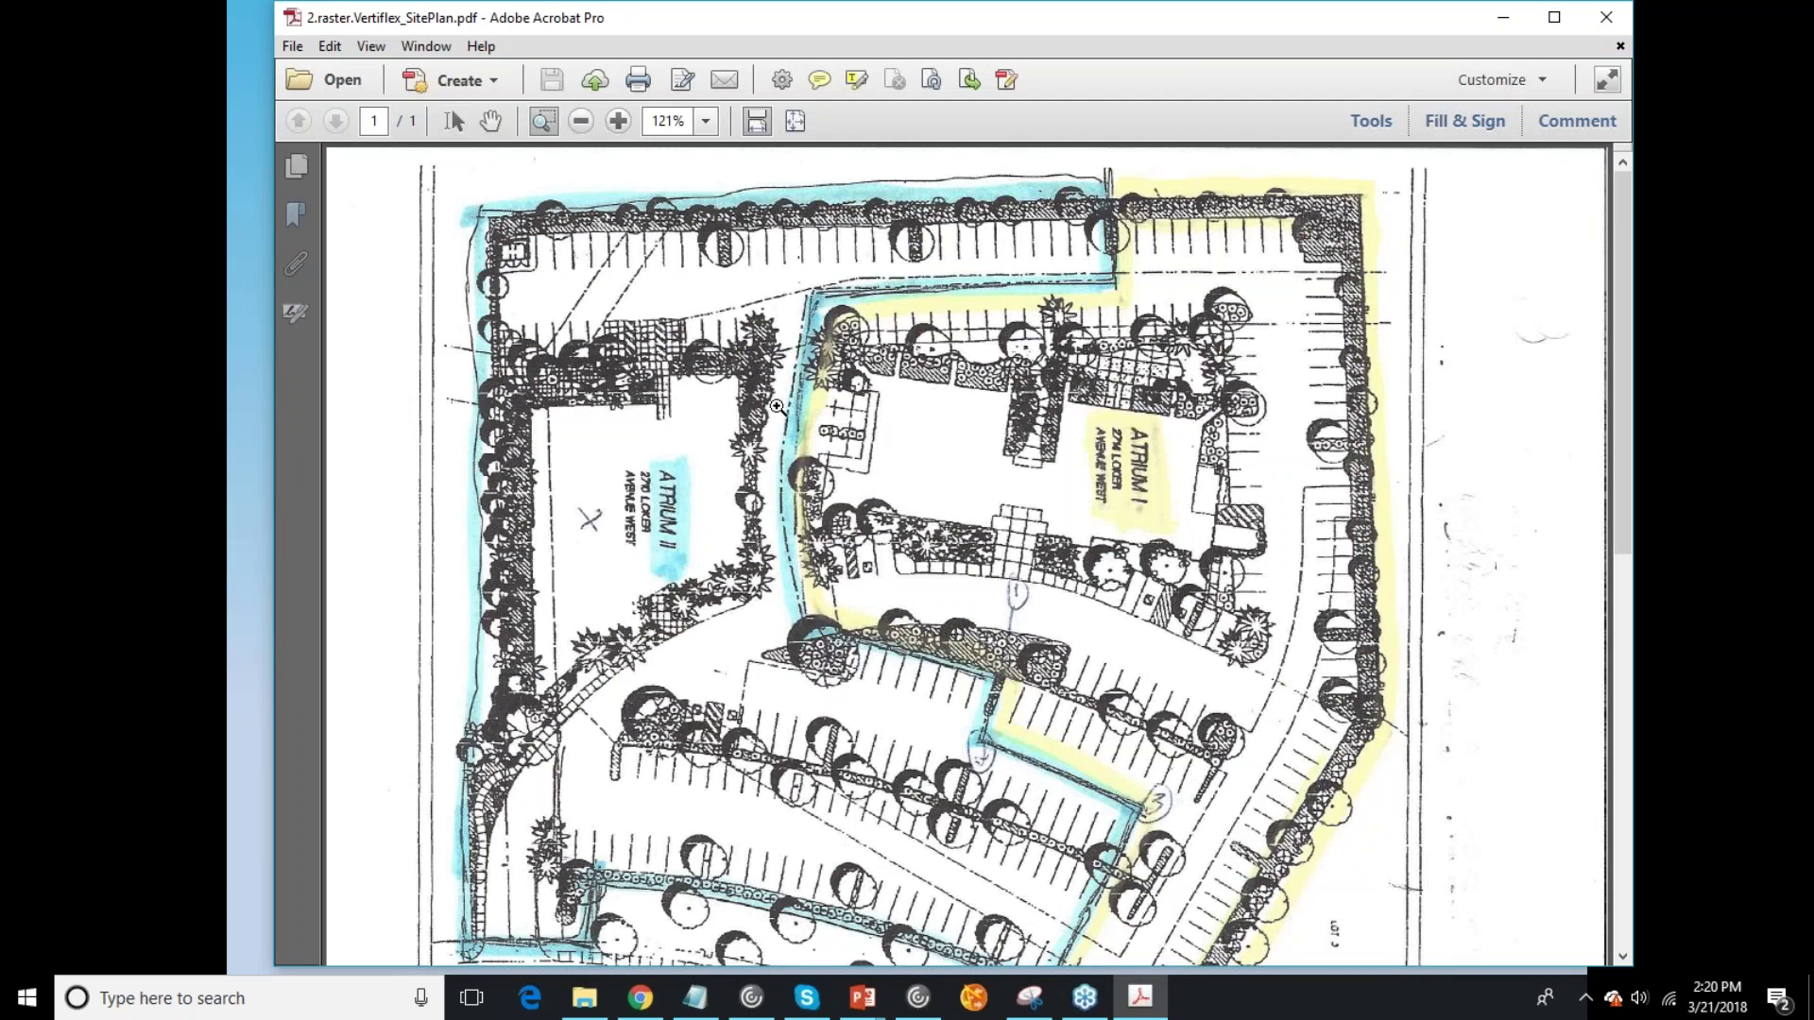
left_click_drag(784, 417, 872, 541)
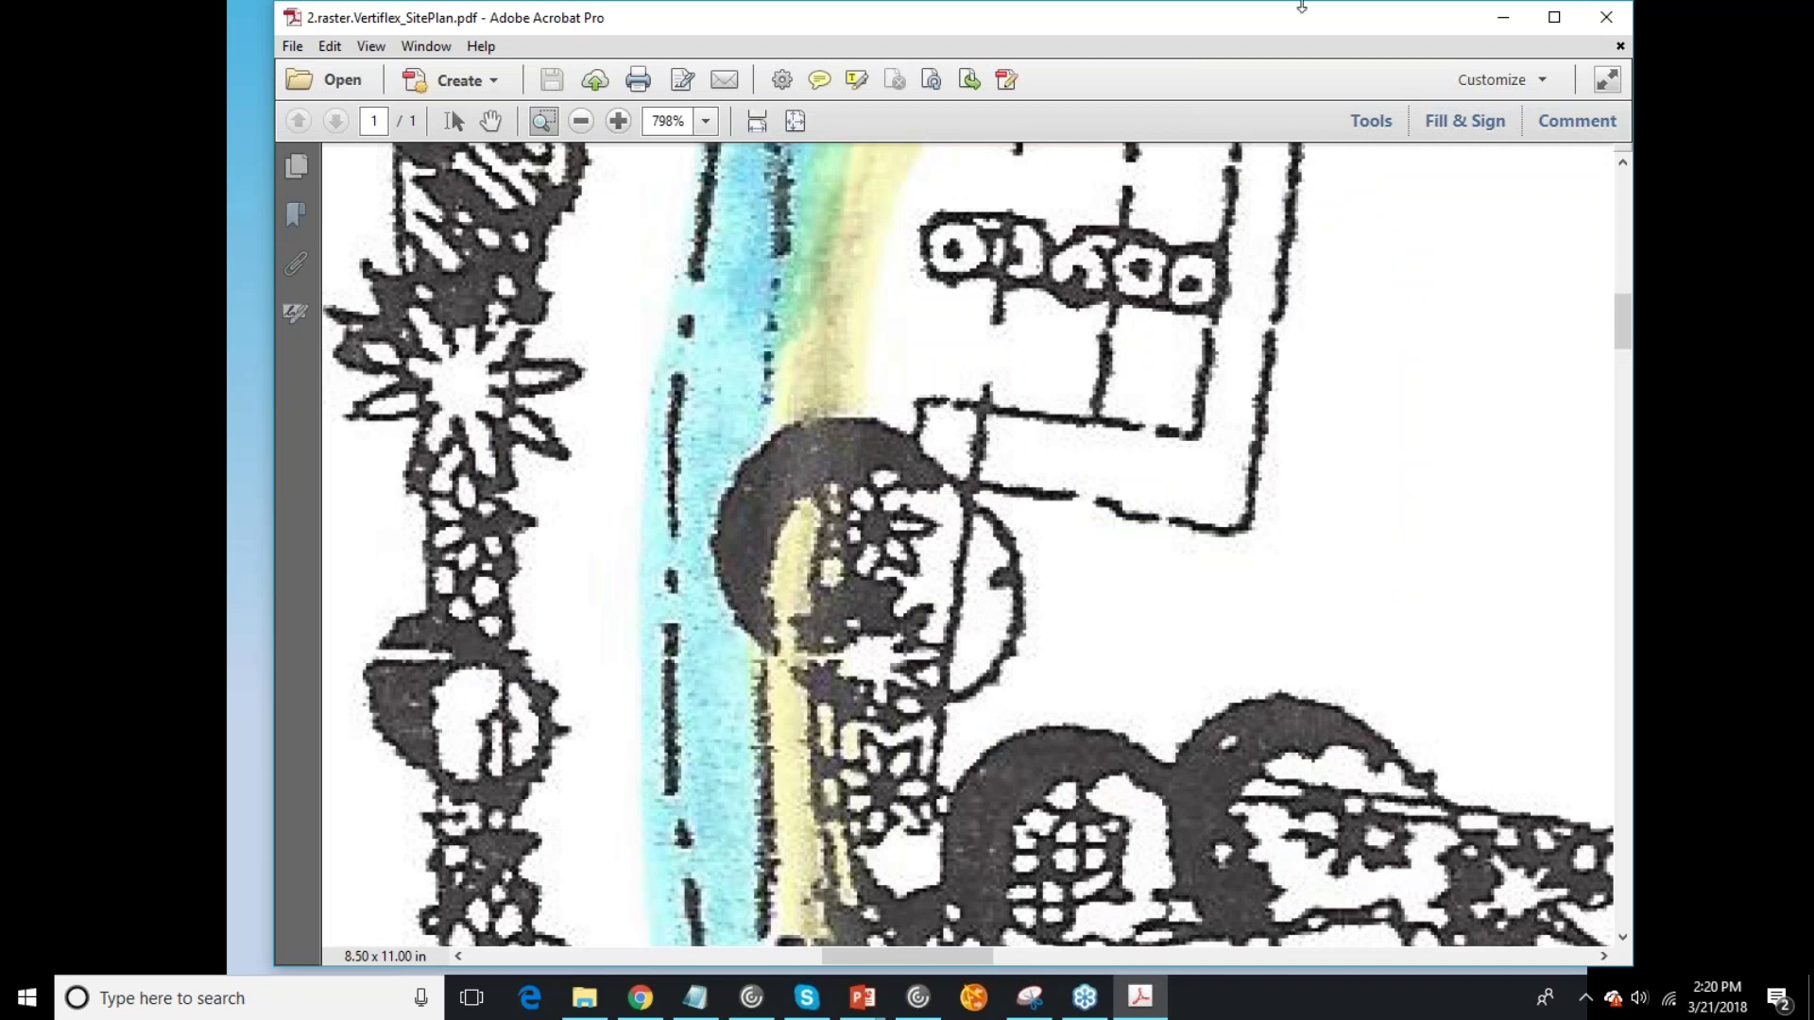
left_click(1607, 13)
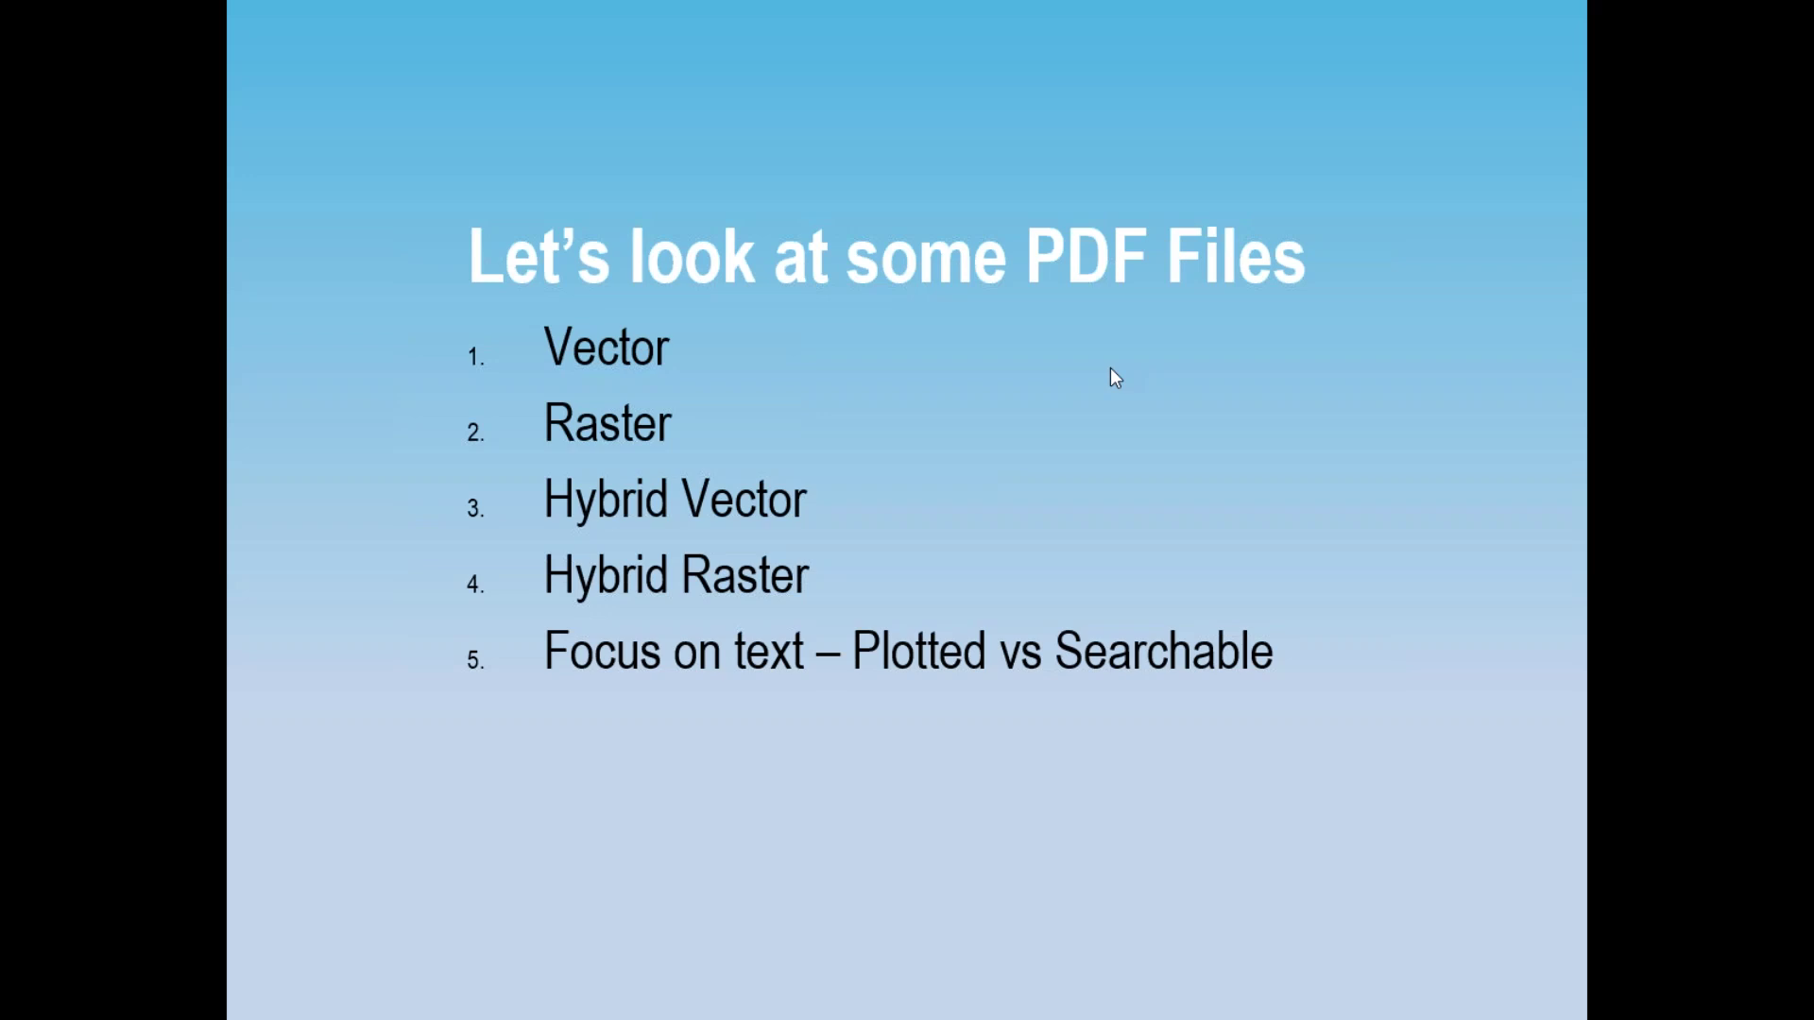
Step: Switch to 3.hybrid-vector.pdf in Adobe Acrobat Pro and select the embedded image around the orange octagonal logo on the shoe sole
key("alt+Tab")
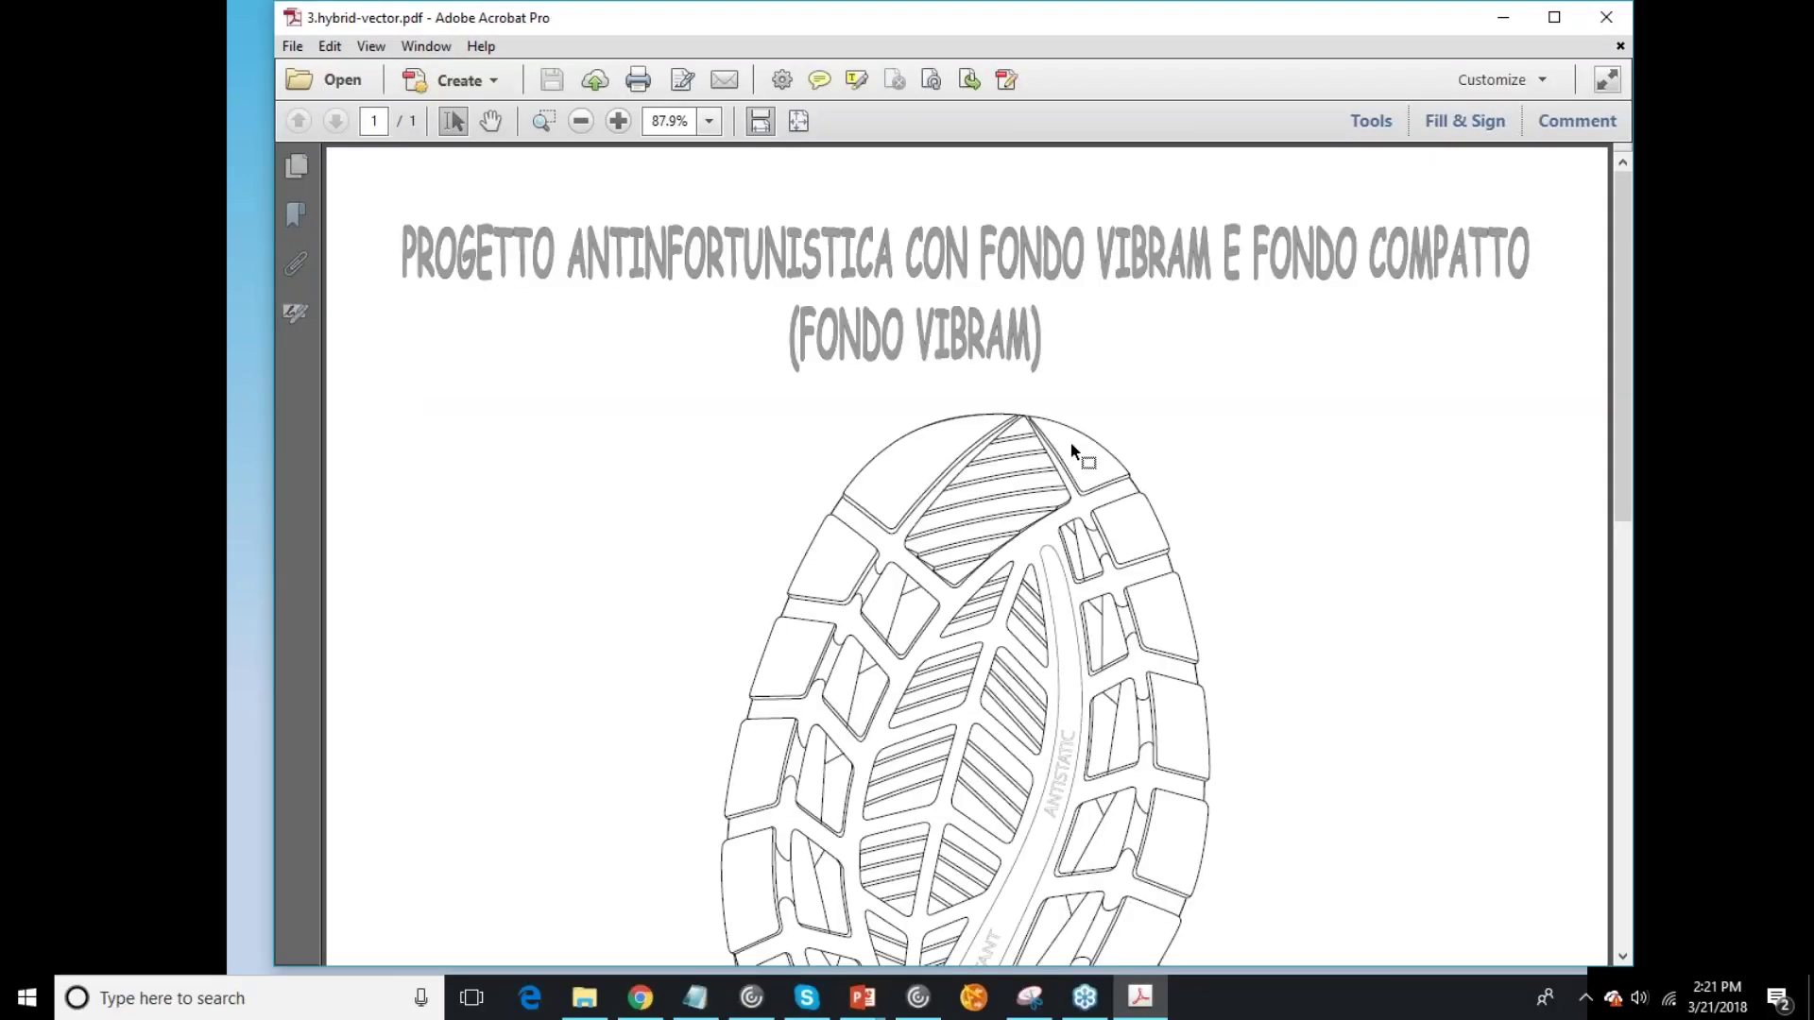
scroll(1154, 431, "down", 5)
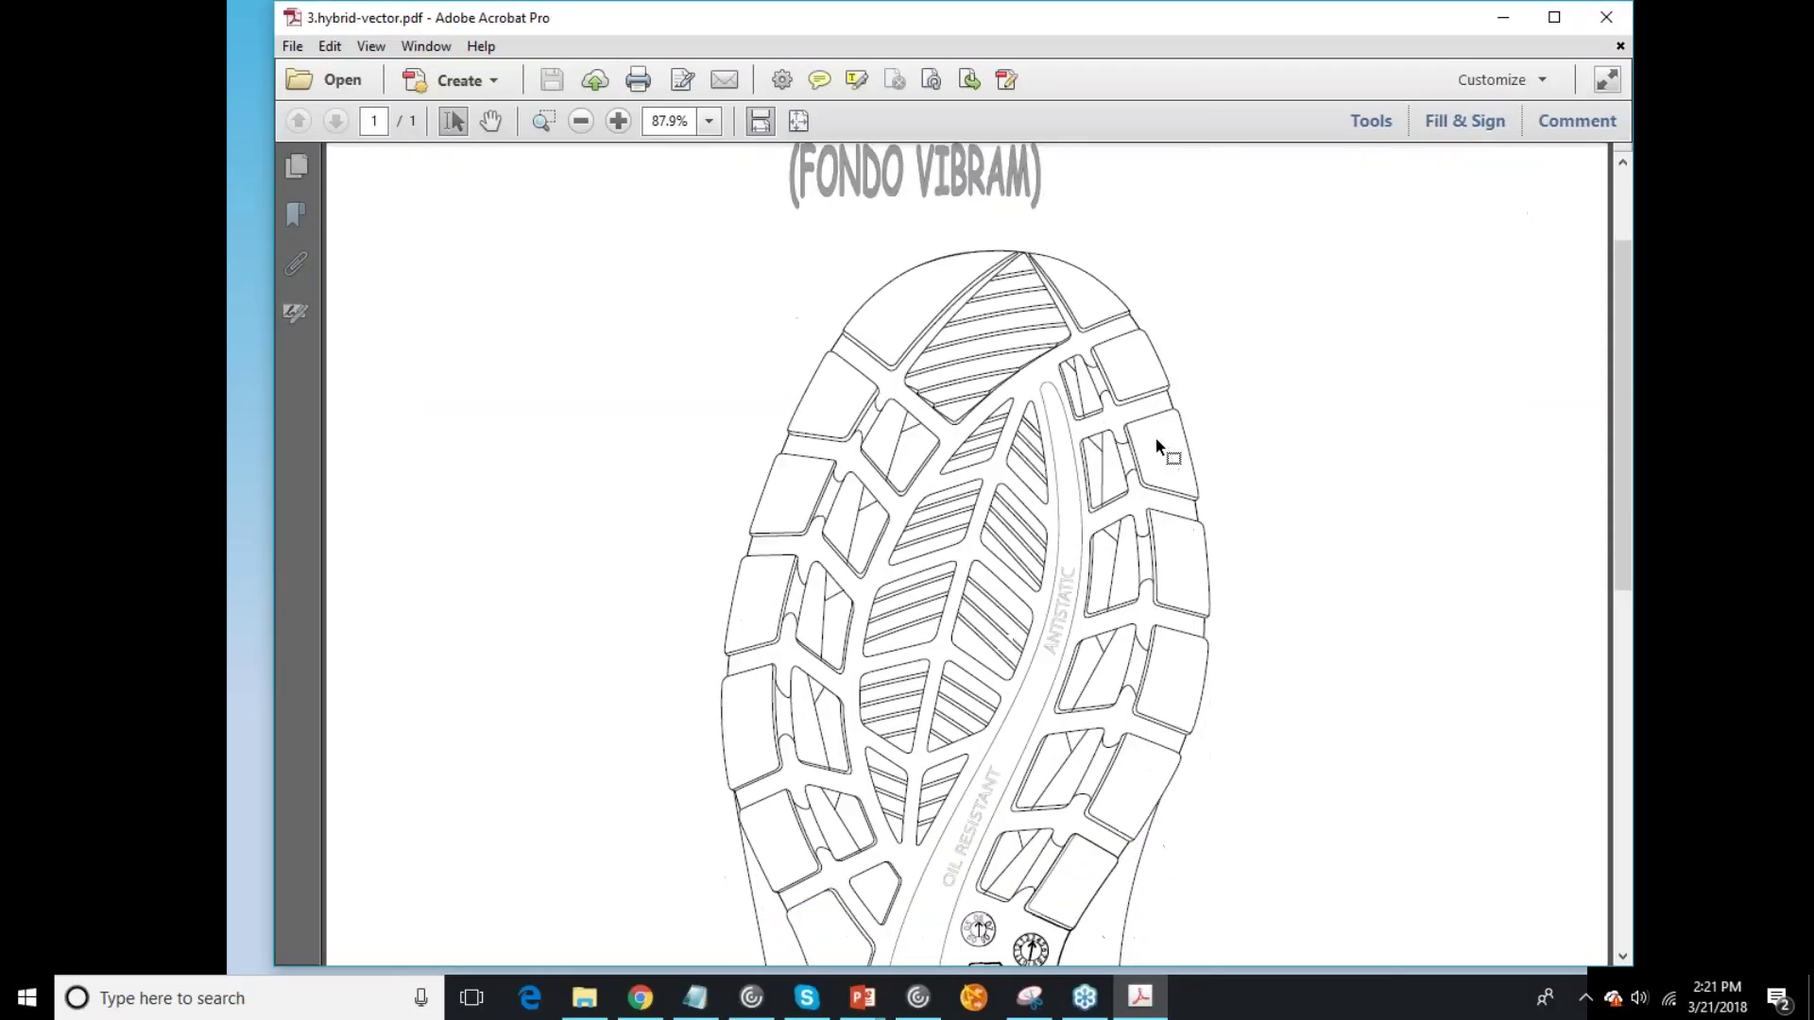
scroll(1159, 453, "down", 1)
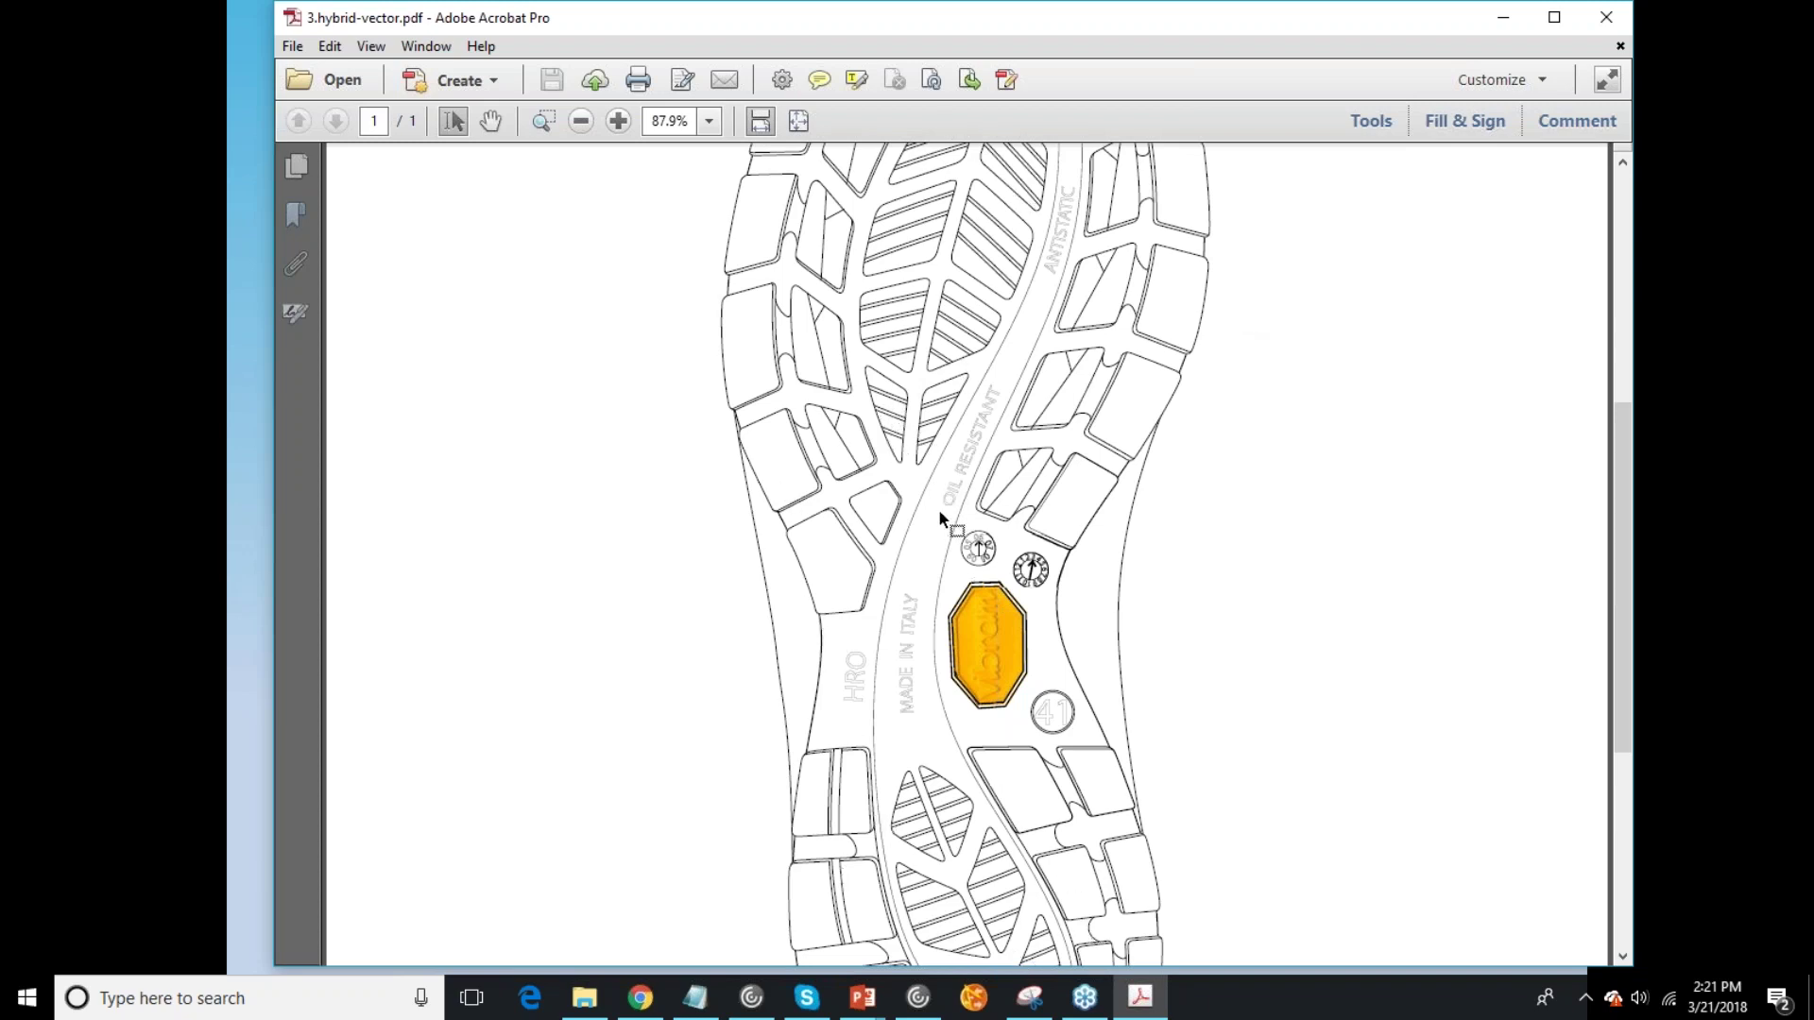
left_click_drag(931, 497, 1095, 746)
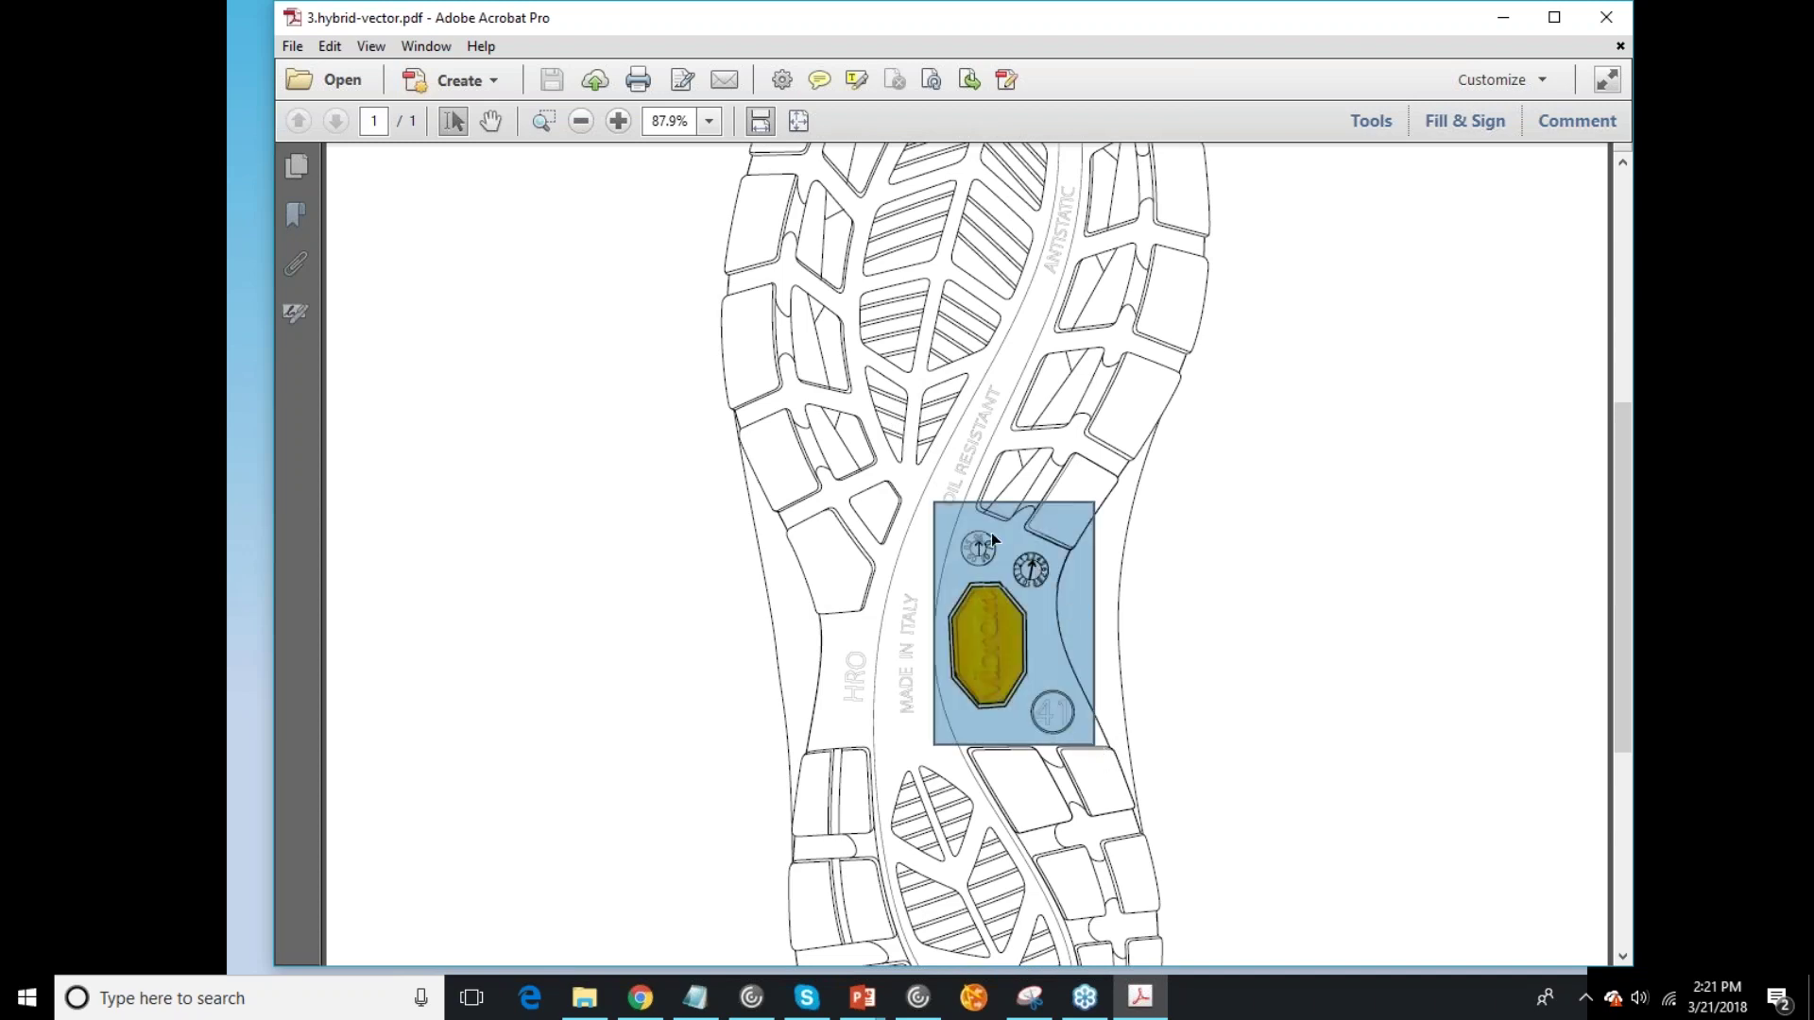
Step: Deselect the embedded image and magnify the orange Vibram logo with its surrounding dials and size mark
left_click(544, 121)
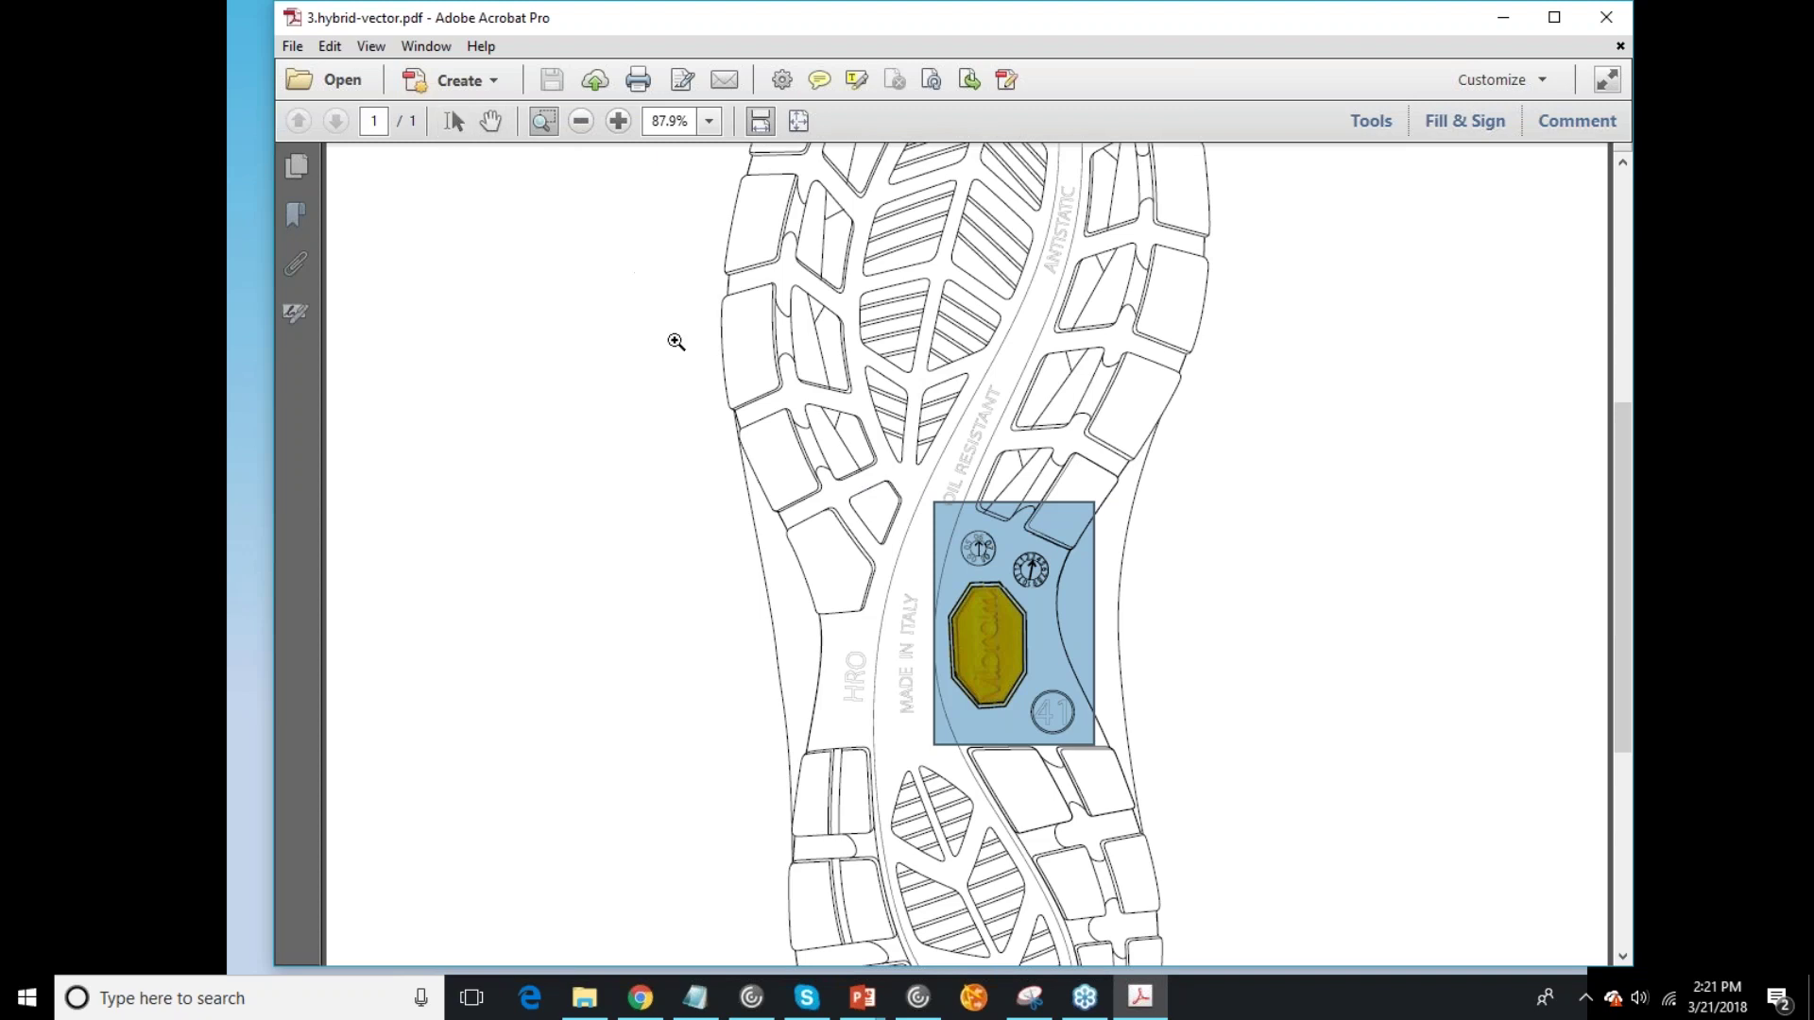
left_click(643, 409)
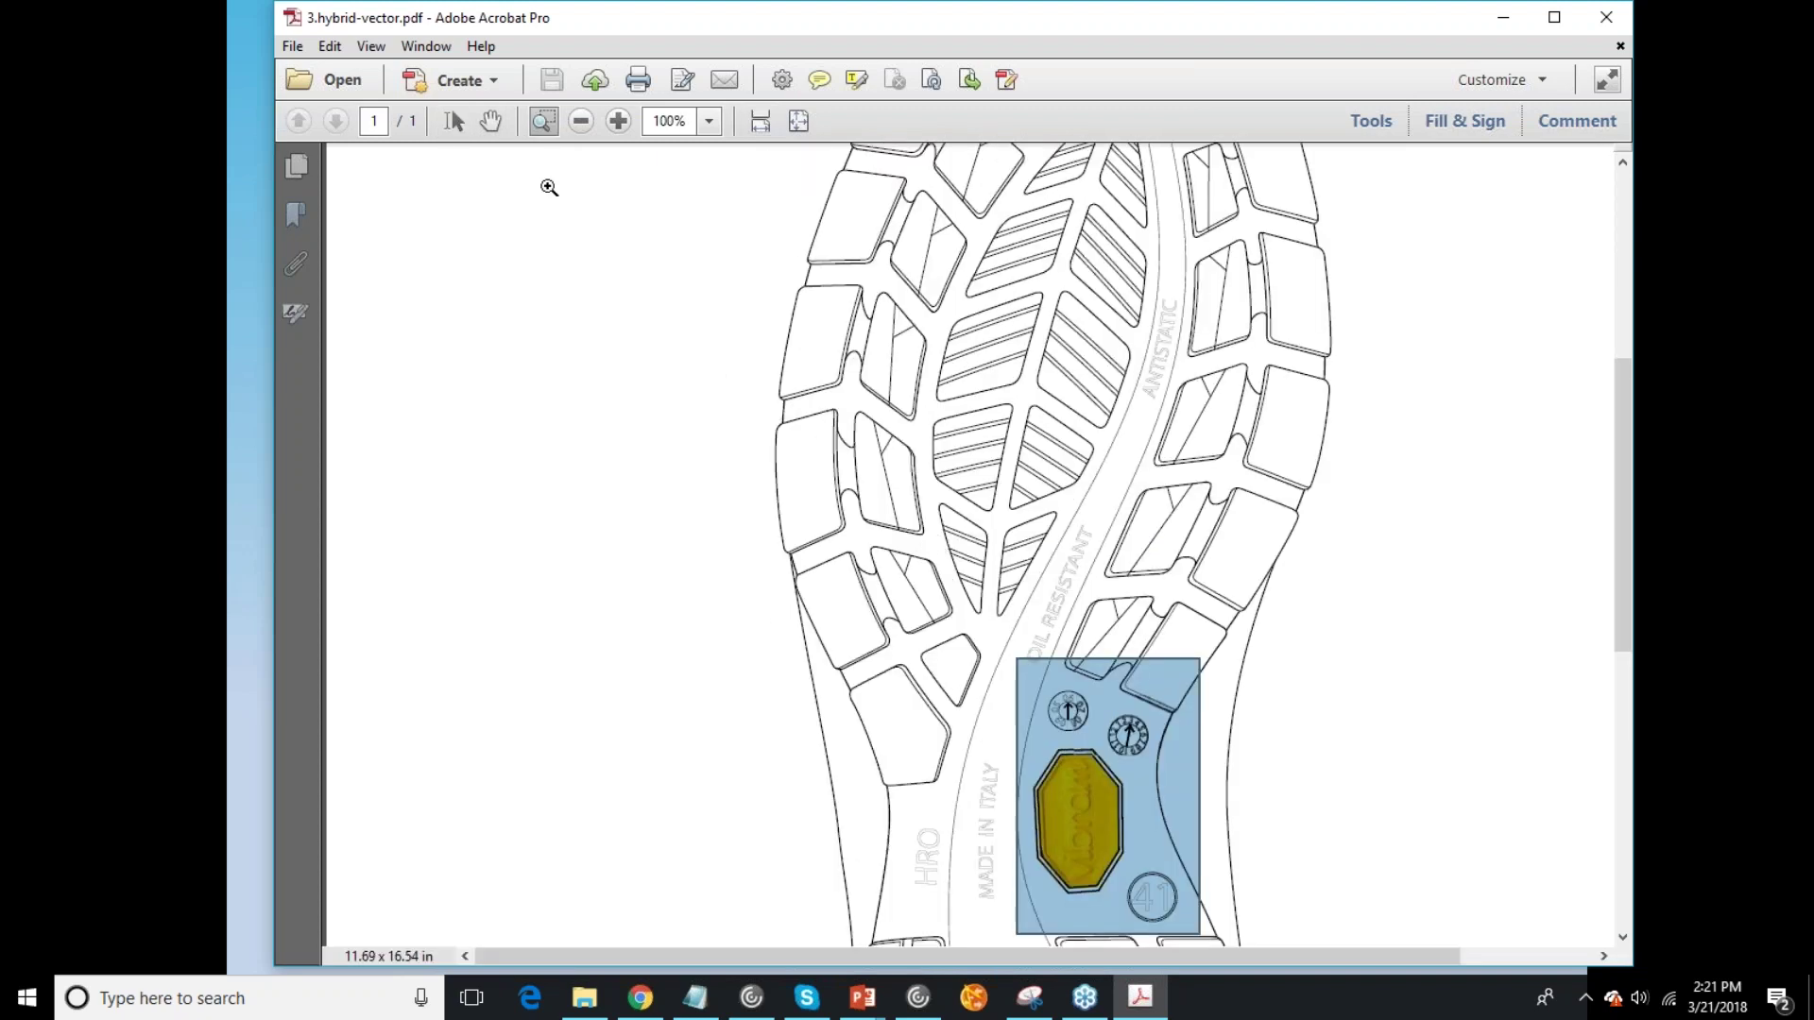
left_click(453, 121)
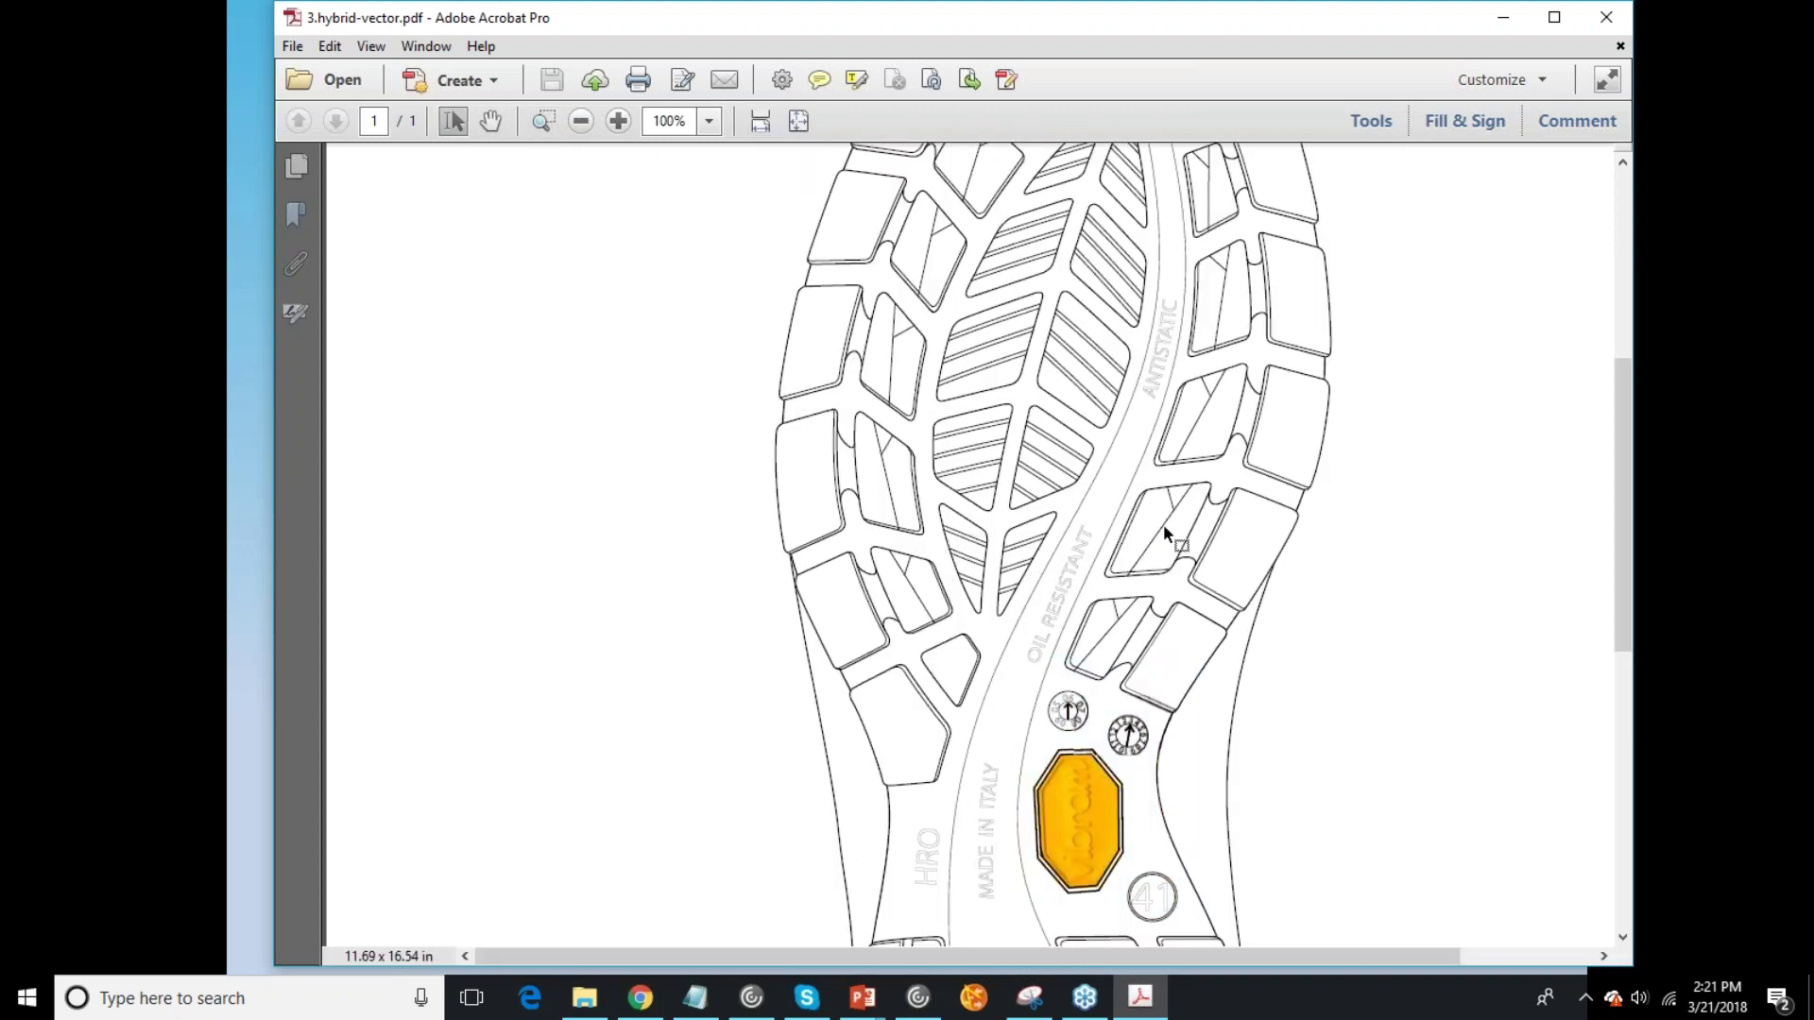
scroll(1164, 527, "down", 4)
key("z")
left_click_drag(1009, 478, 1212, 786)
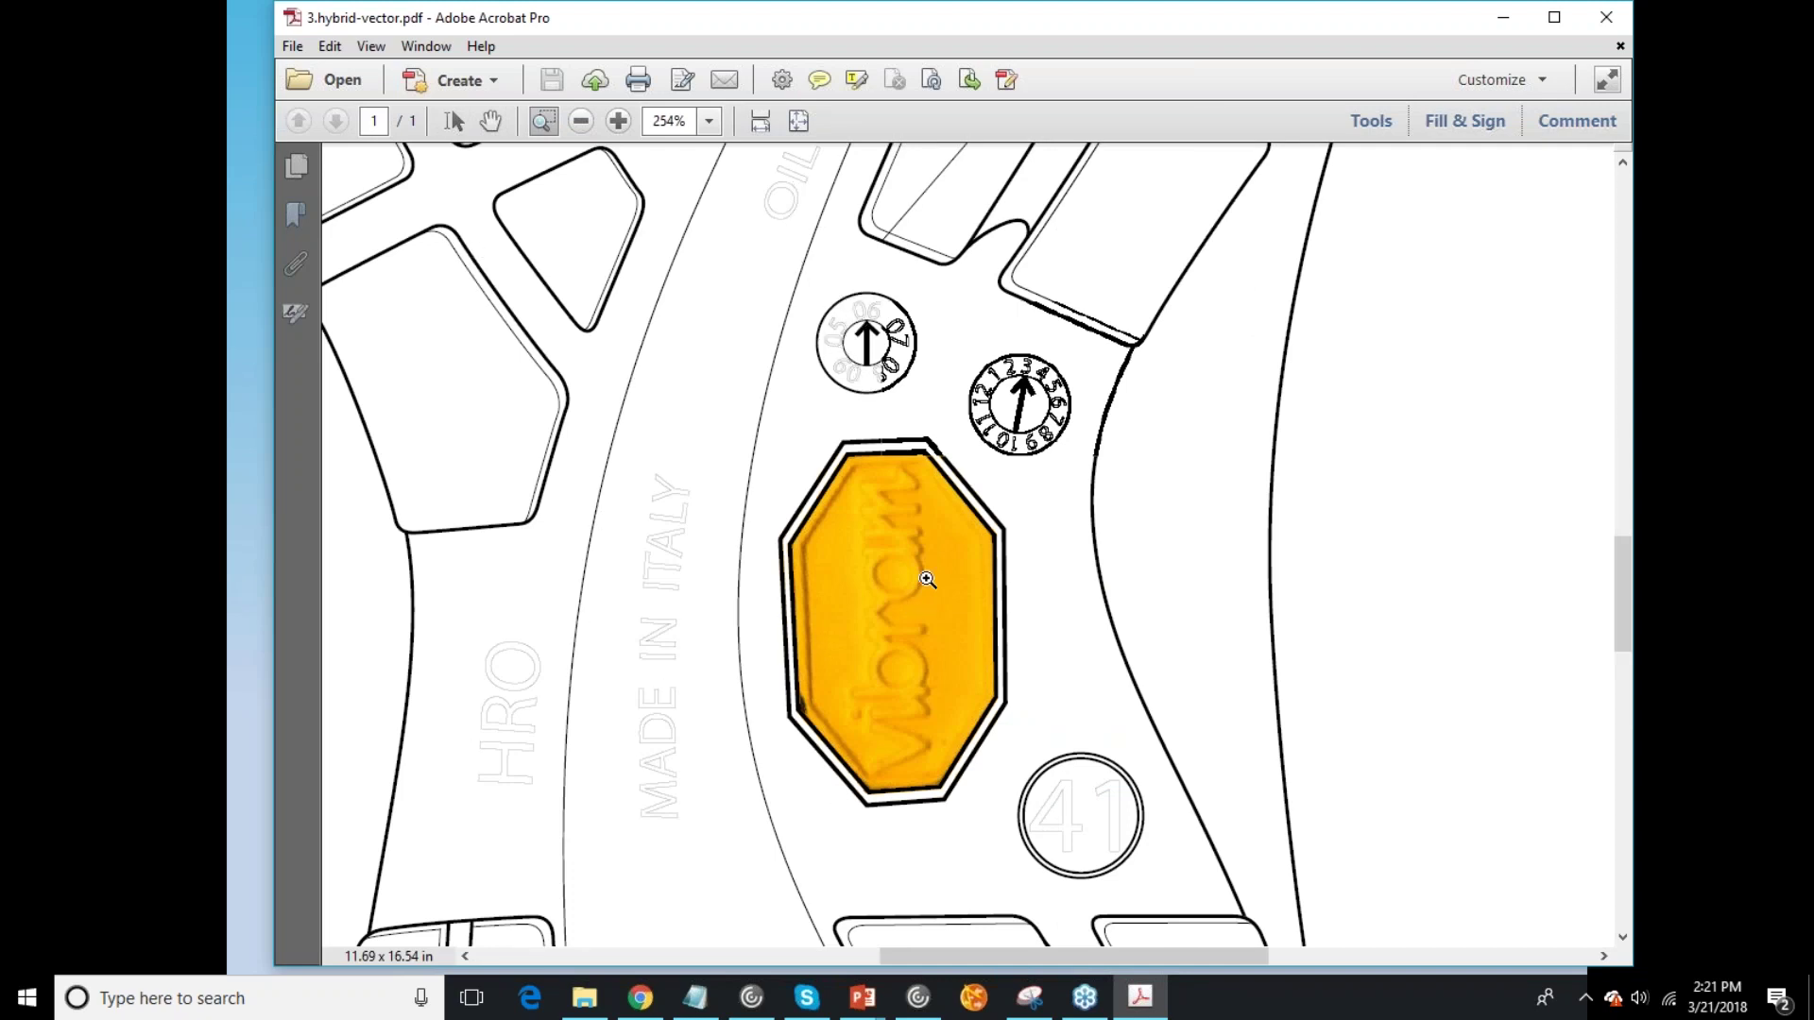
Step: Select in turn the overlapping embedded images around the orange Vibram logo and the numbered dial above it
left_click(453, 121)
left_click(854, 592)
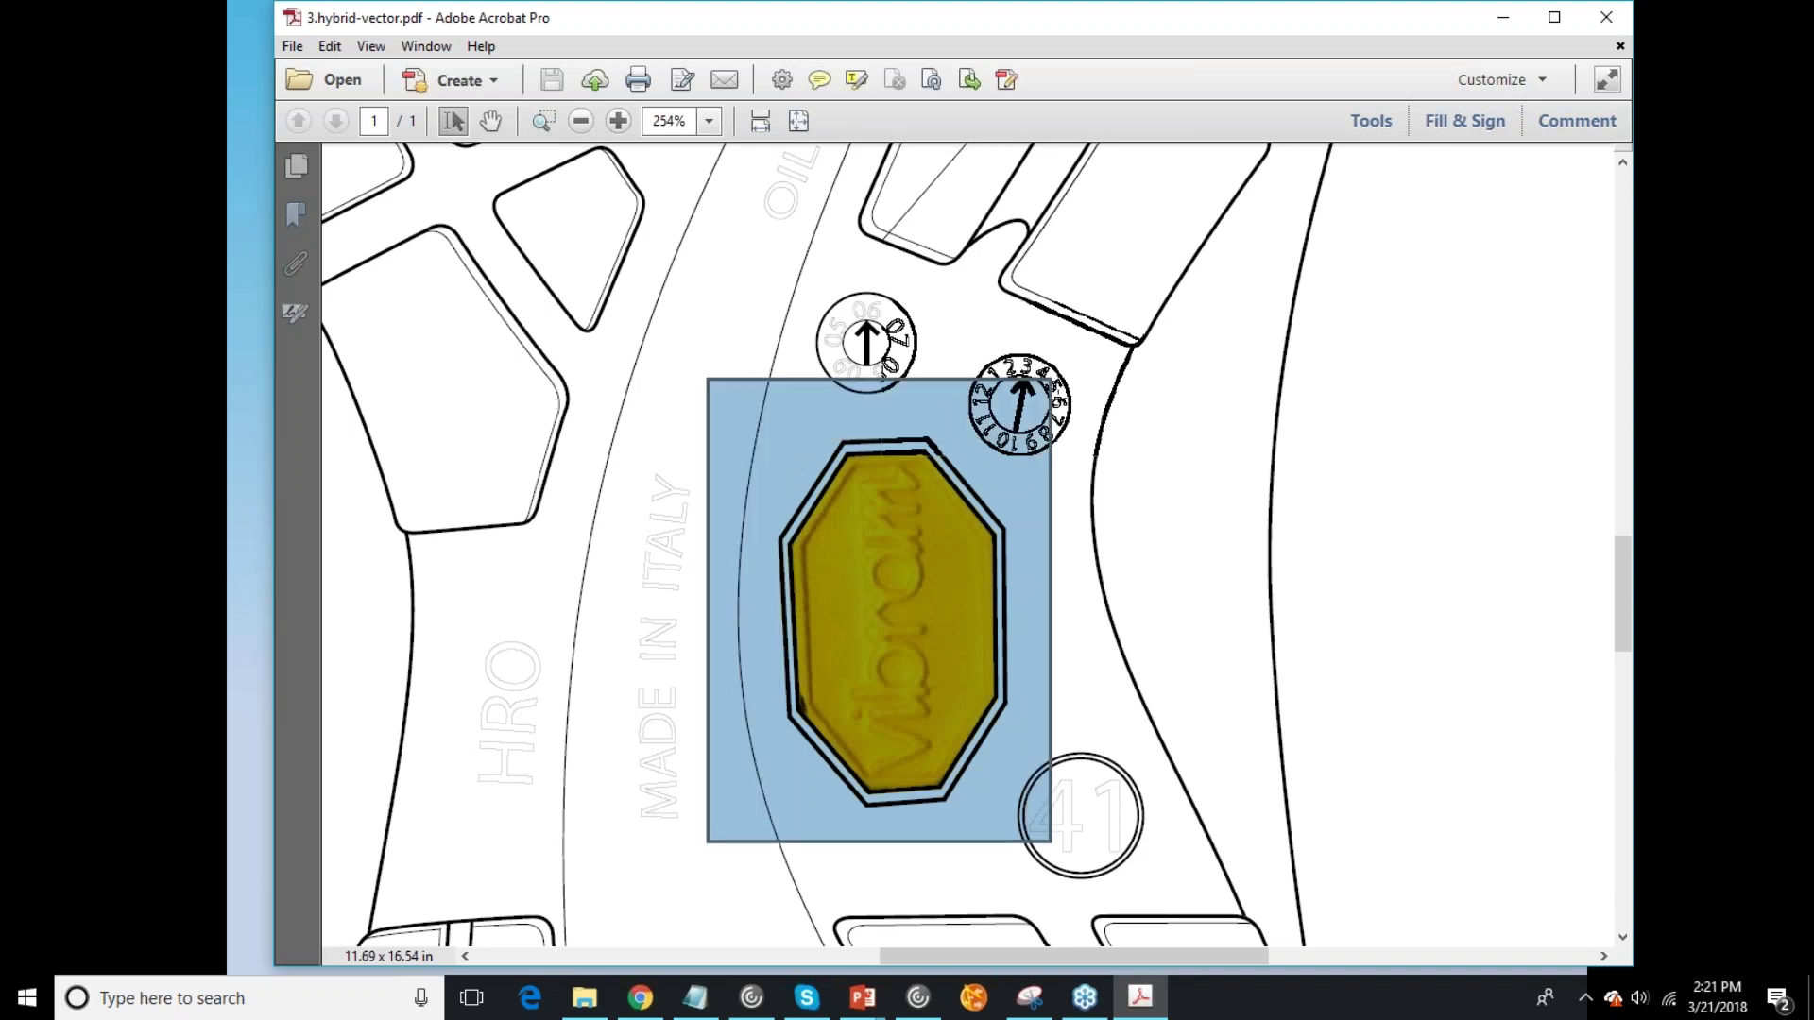
left_click(1019, 404)
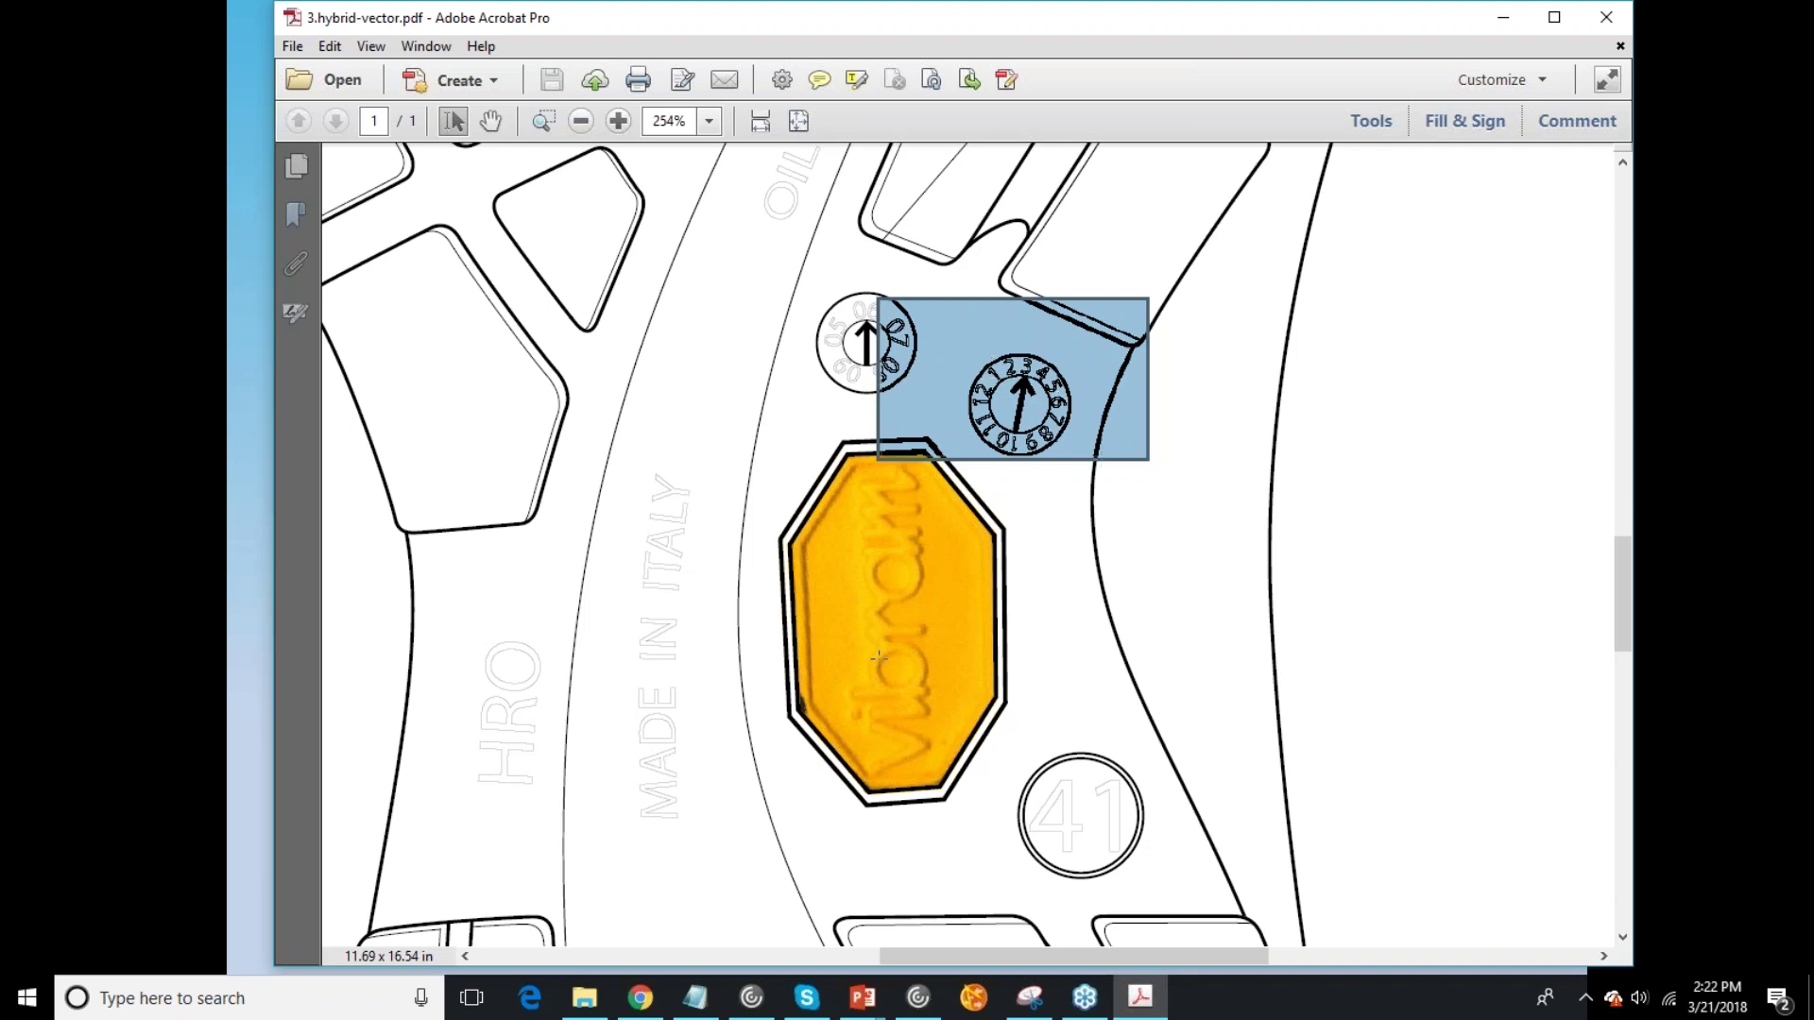
left_click(905, 485)
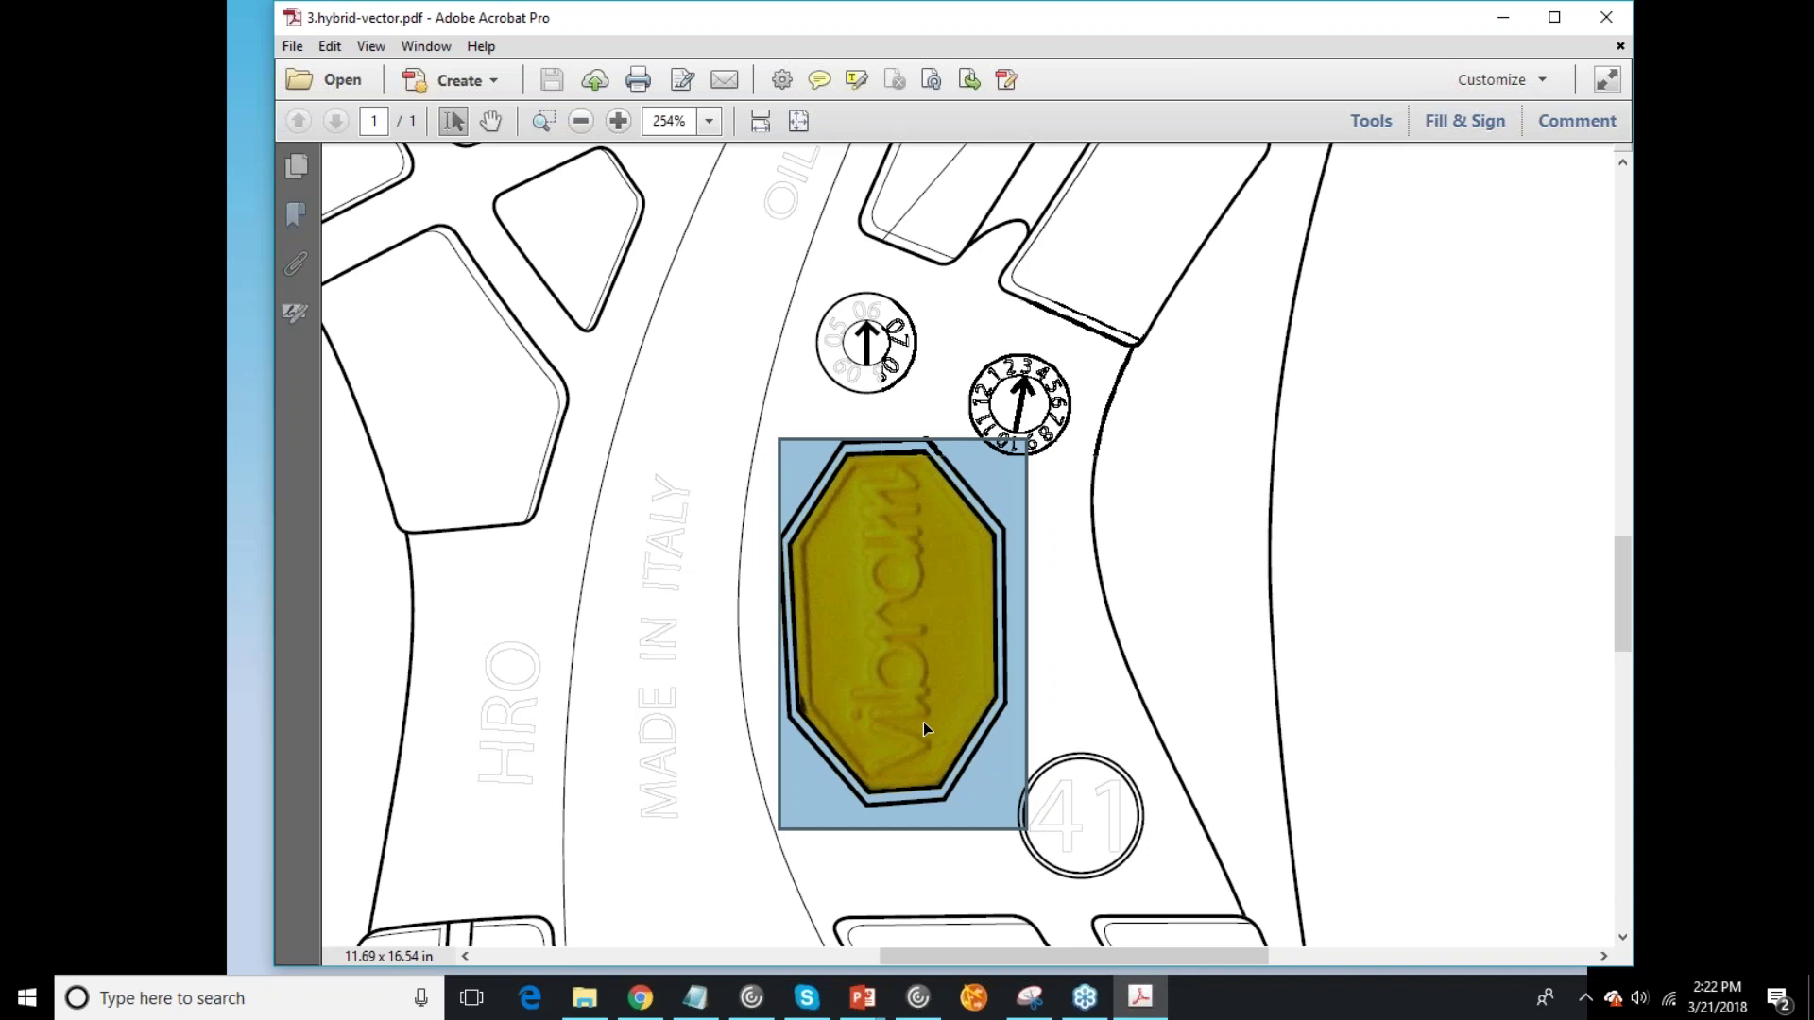
left_click(1019, 406)
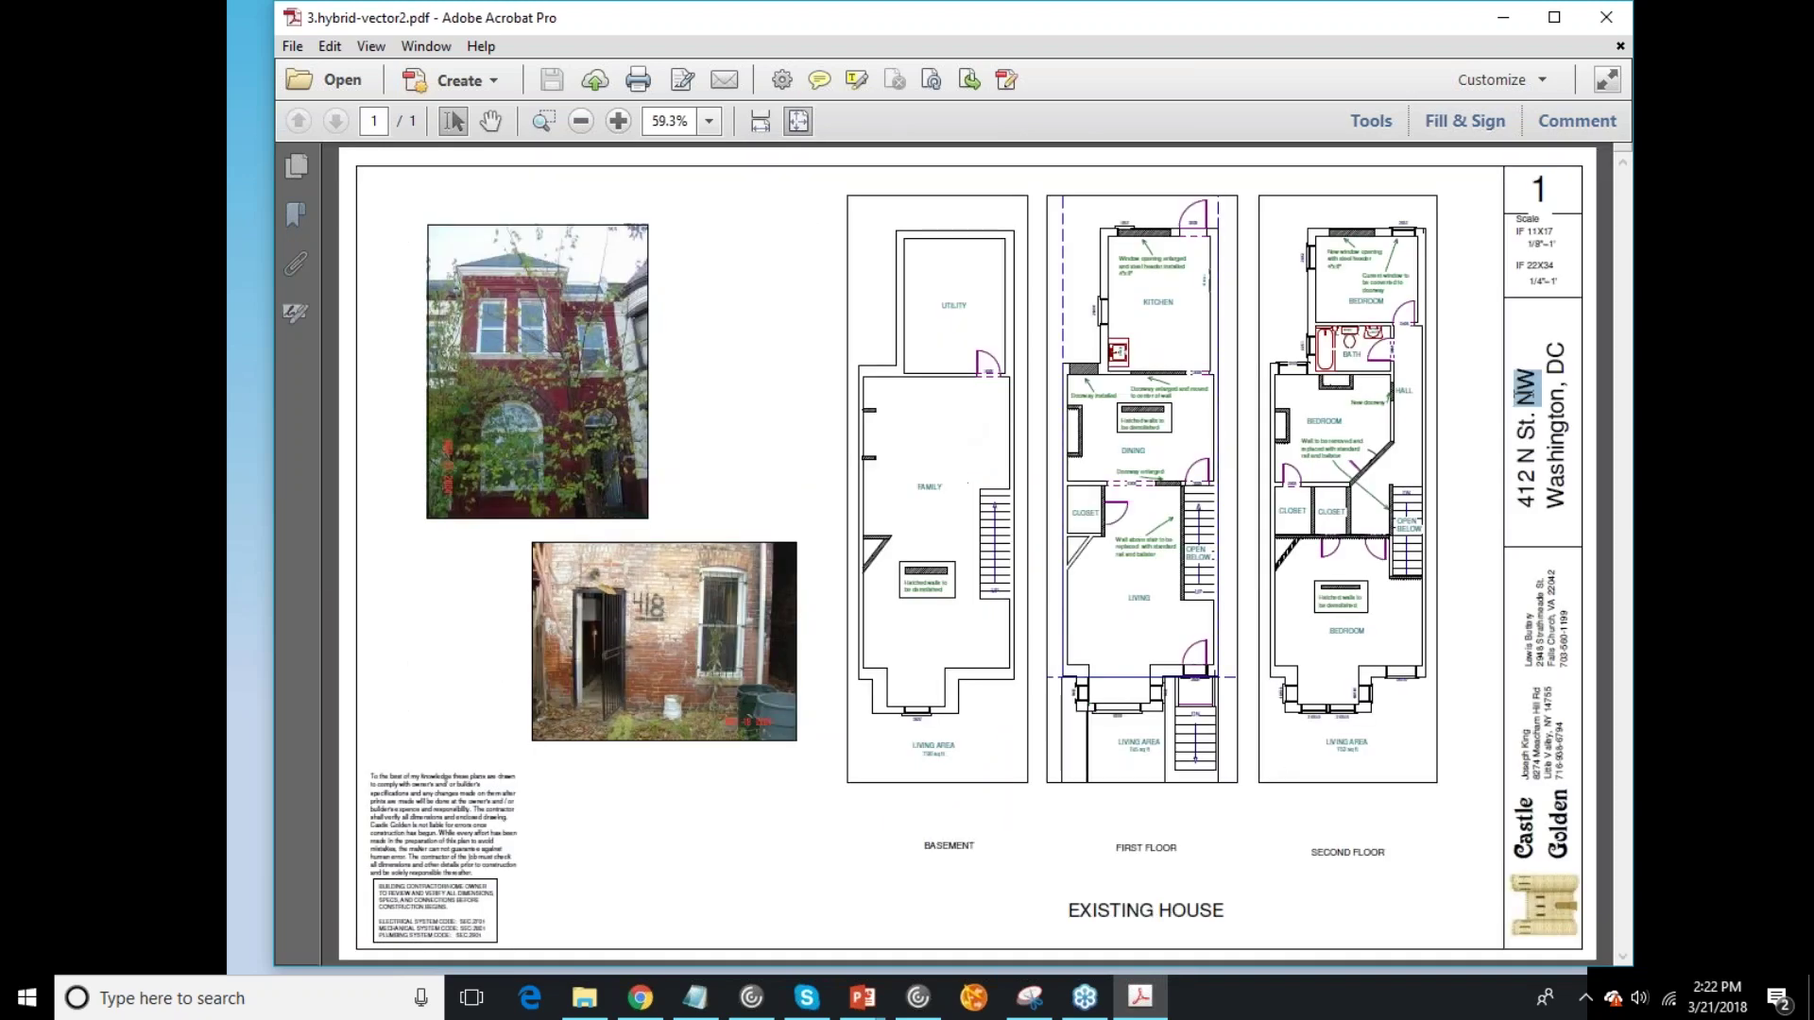
Step: Test the text in the existing house plans by selecting words in the green window notes, including "enlarged" above the kitchen, and release the selection
double_click(1350, 252)
double_click(1176, 258)
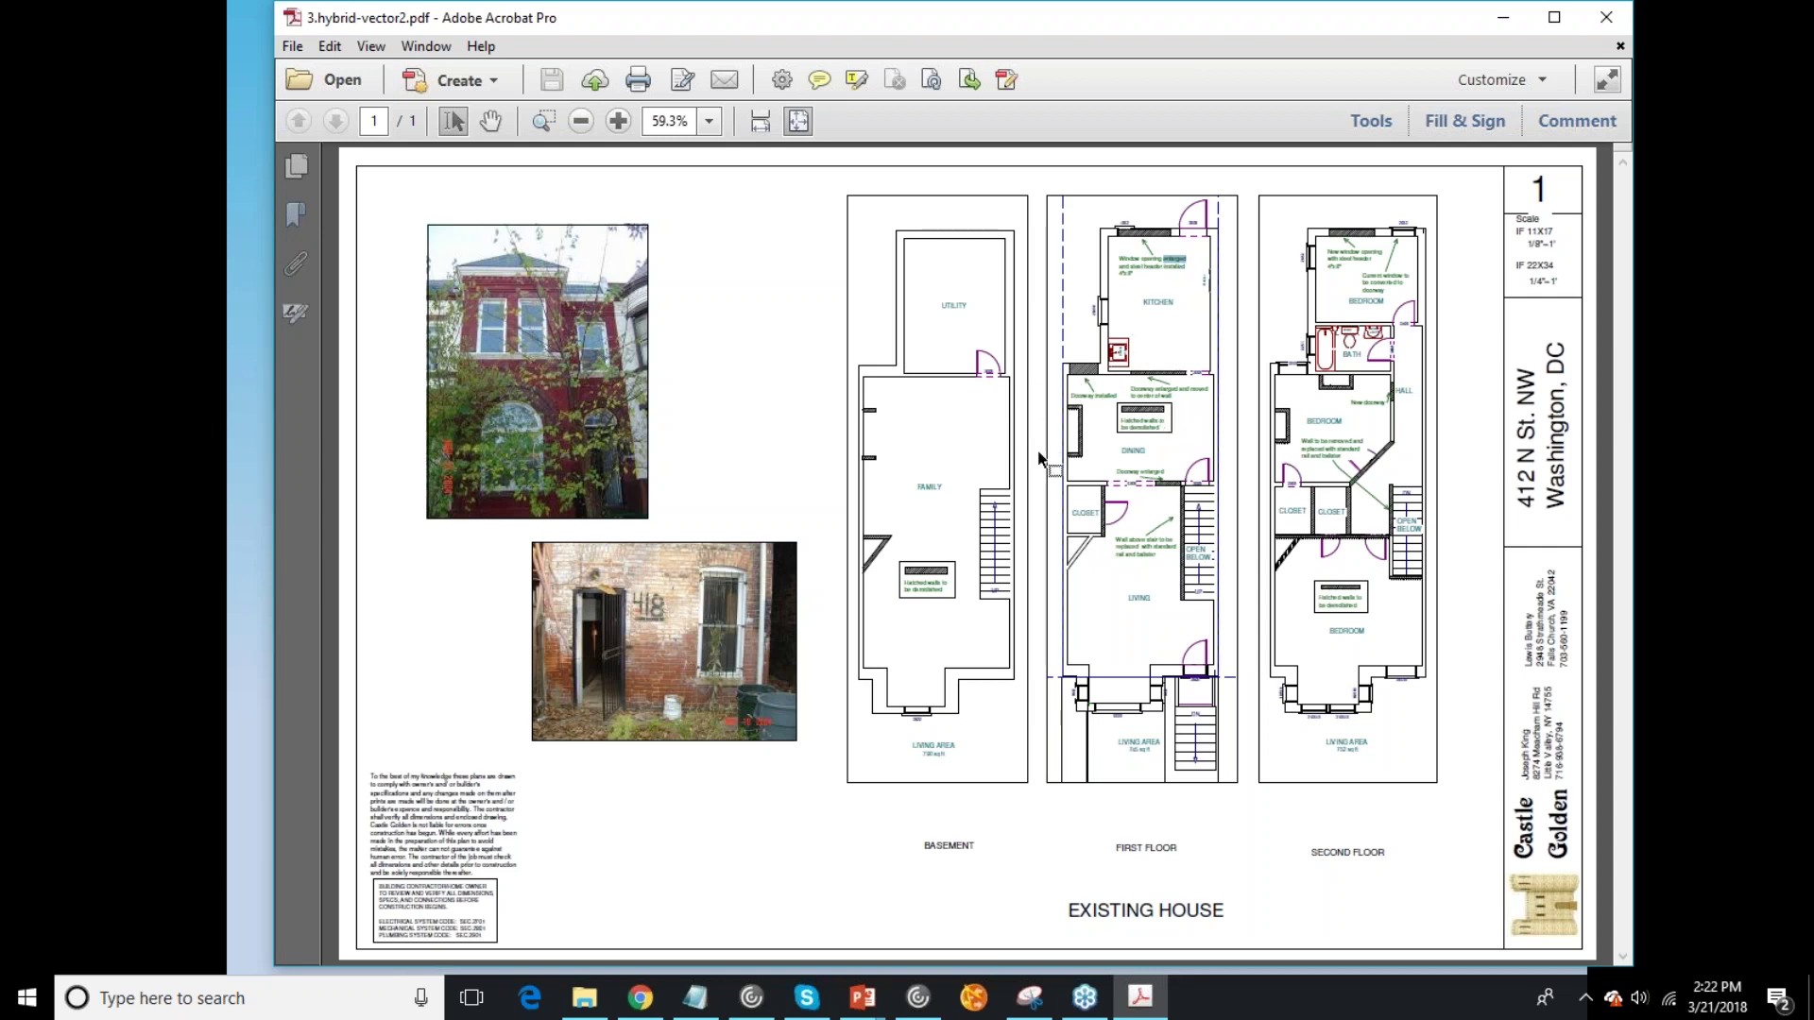
left_click(983, 482)
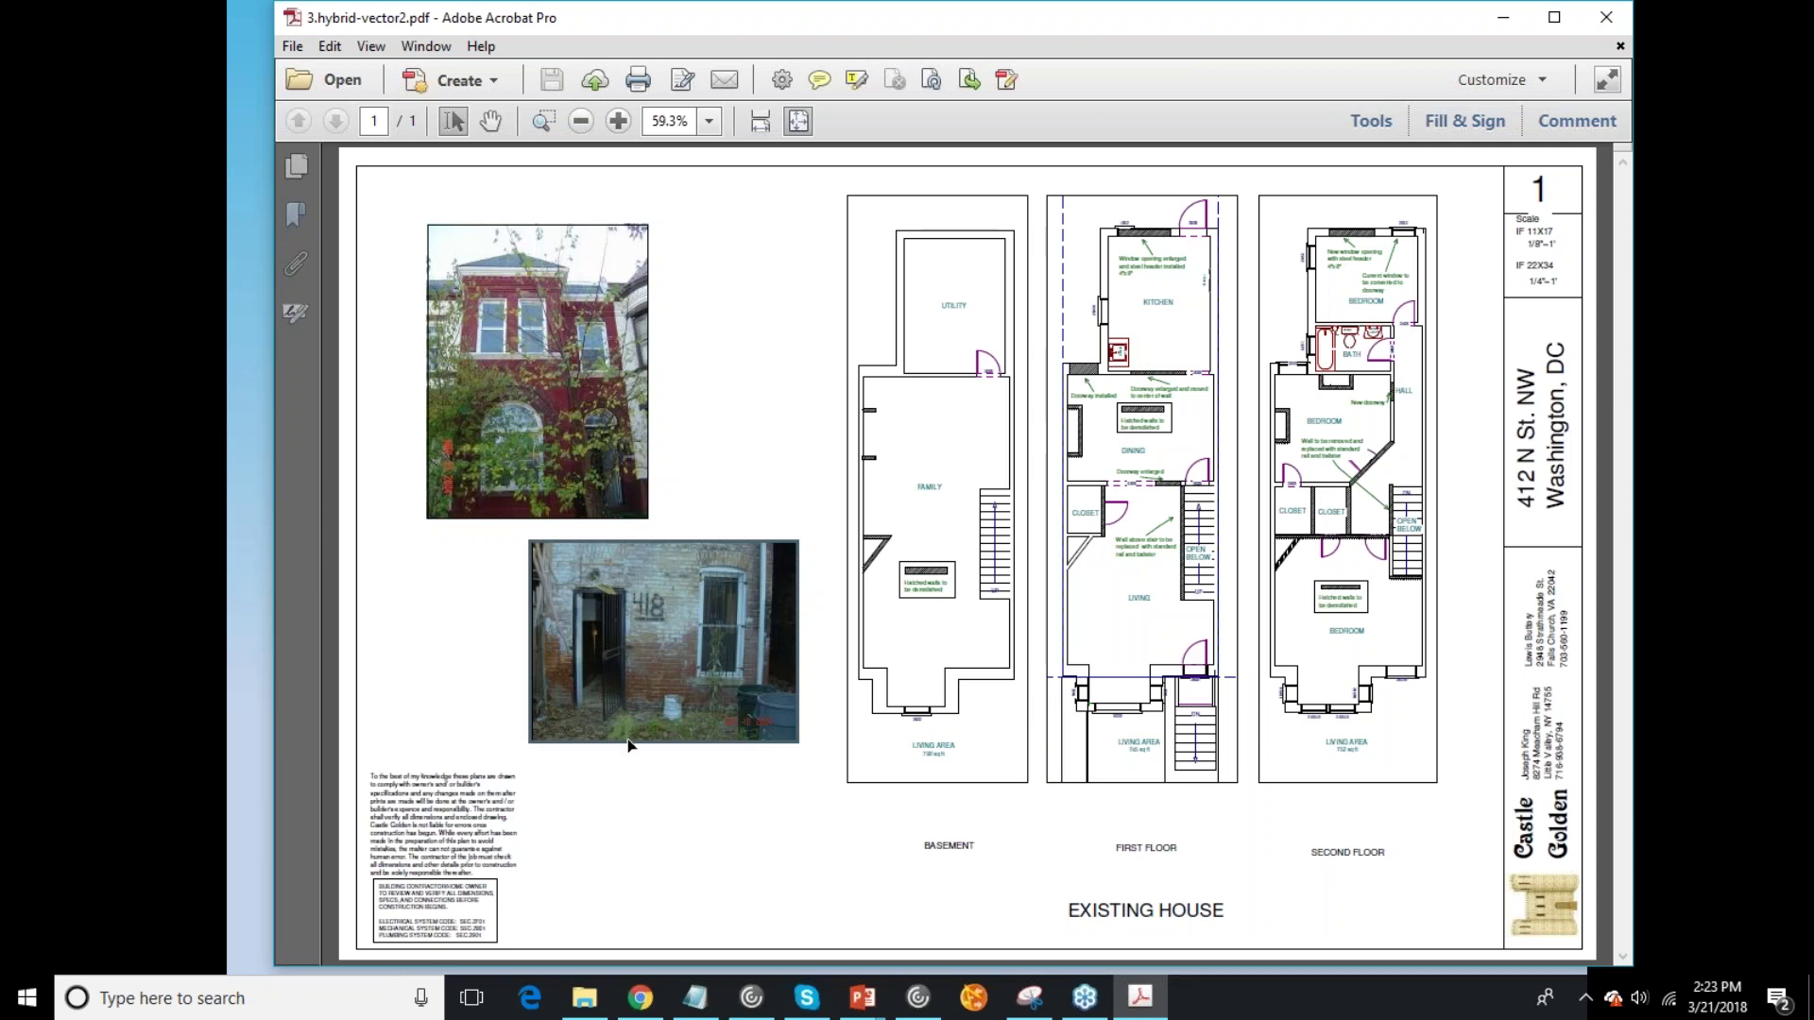
Step: Magnify the red fixture labelled BDL2030 in the second-floor bath to 2831% and close the file
left_click(546, 120)
left_click_drag(1316, 299, 1405, 382)
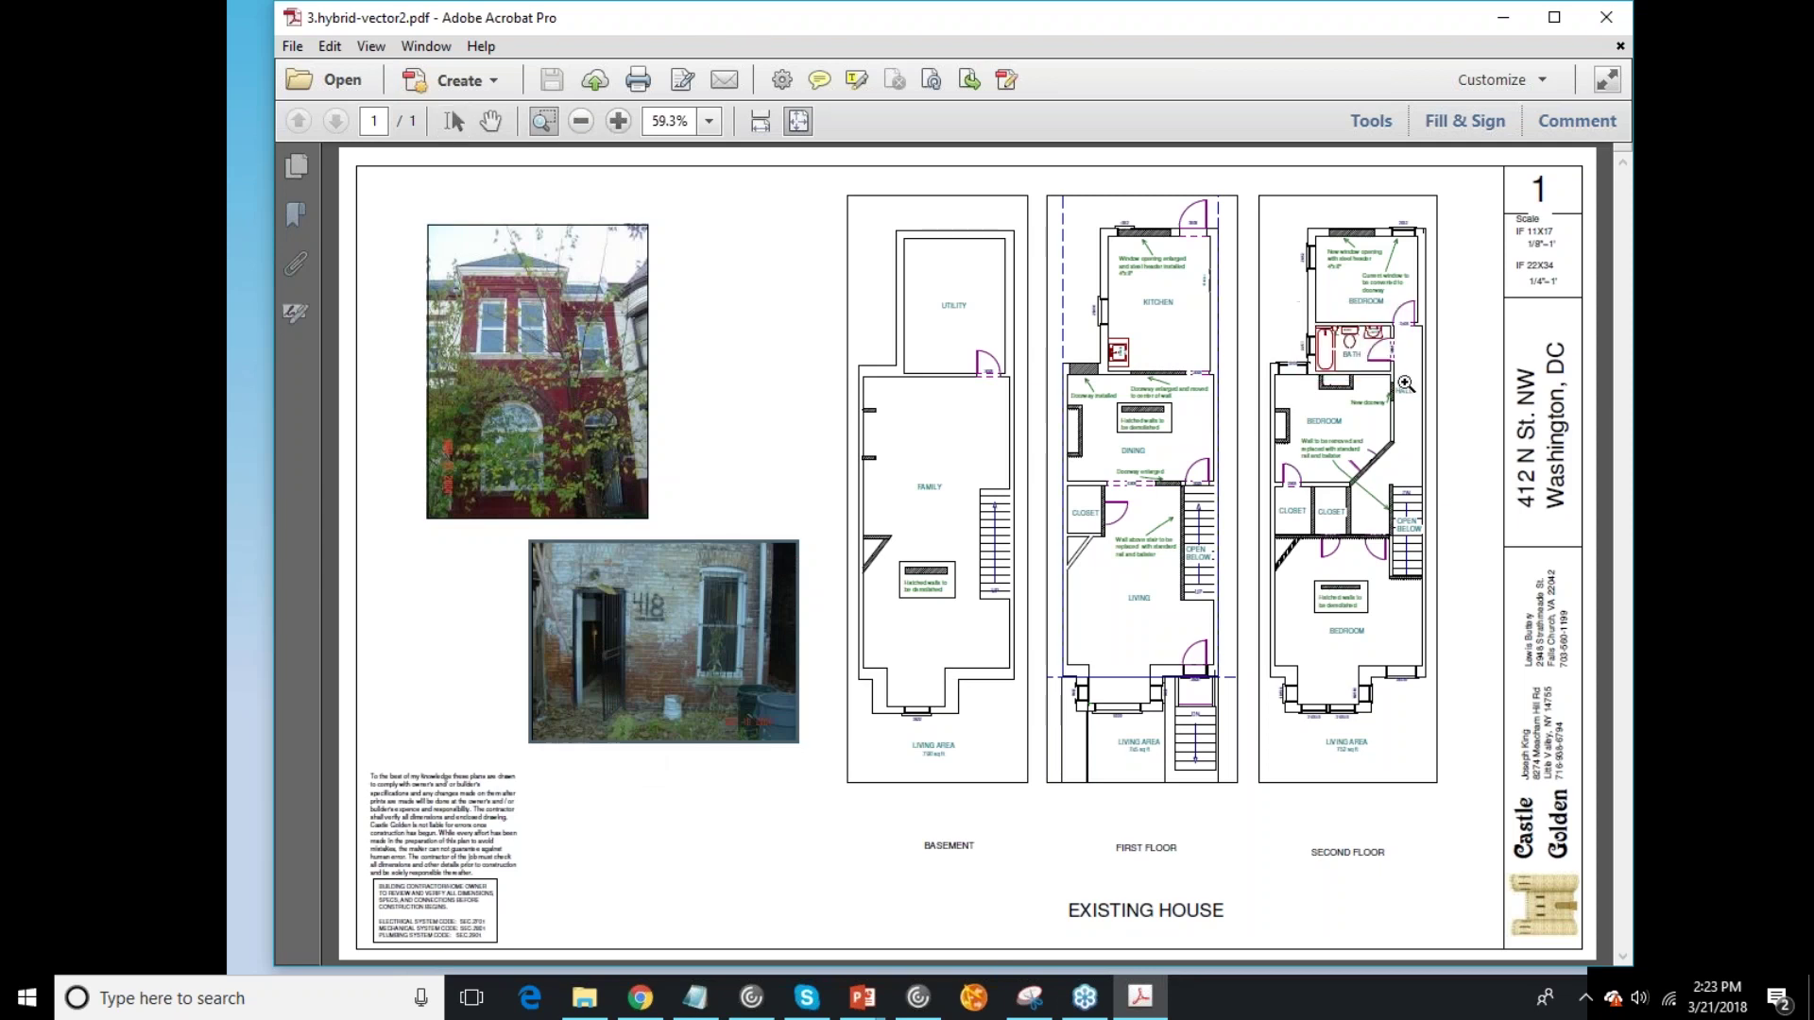
left_click_drag(1101, 375, 1308, 546)
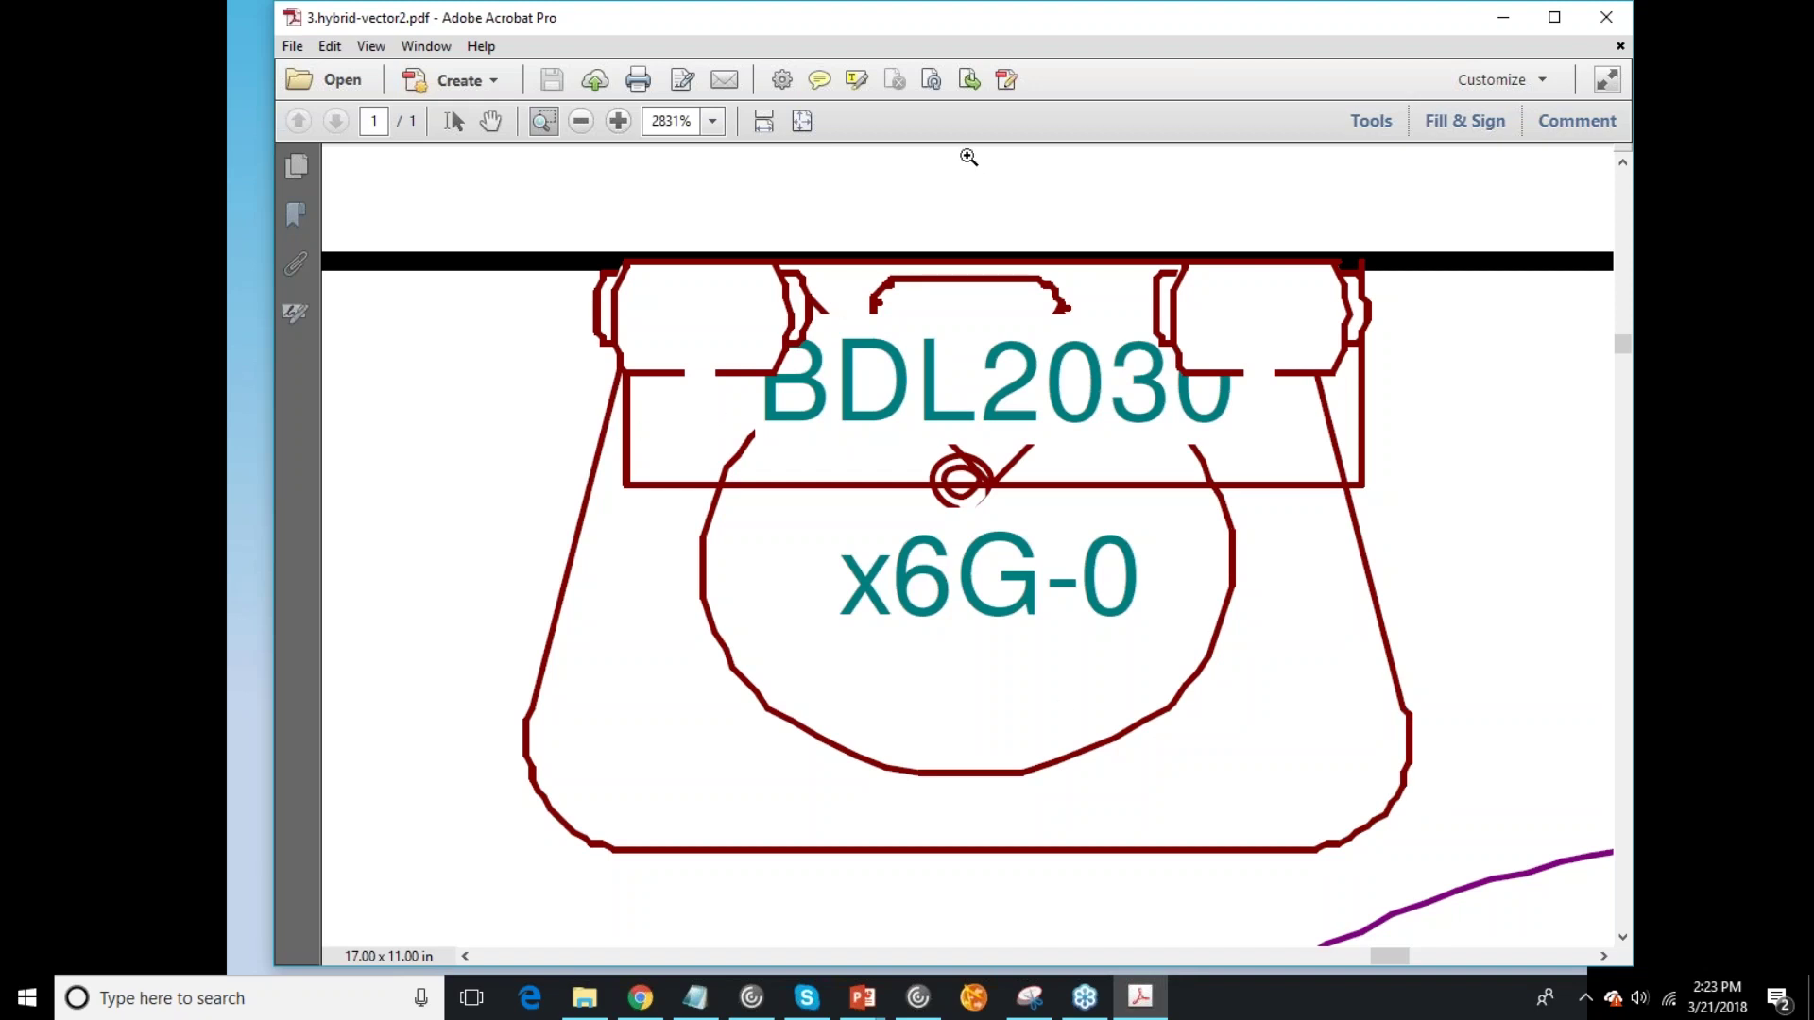
left_click(1606, 17)
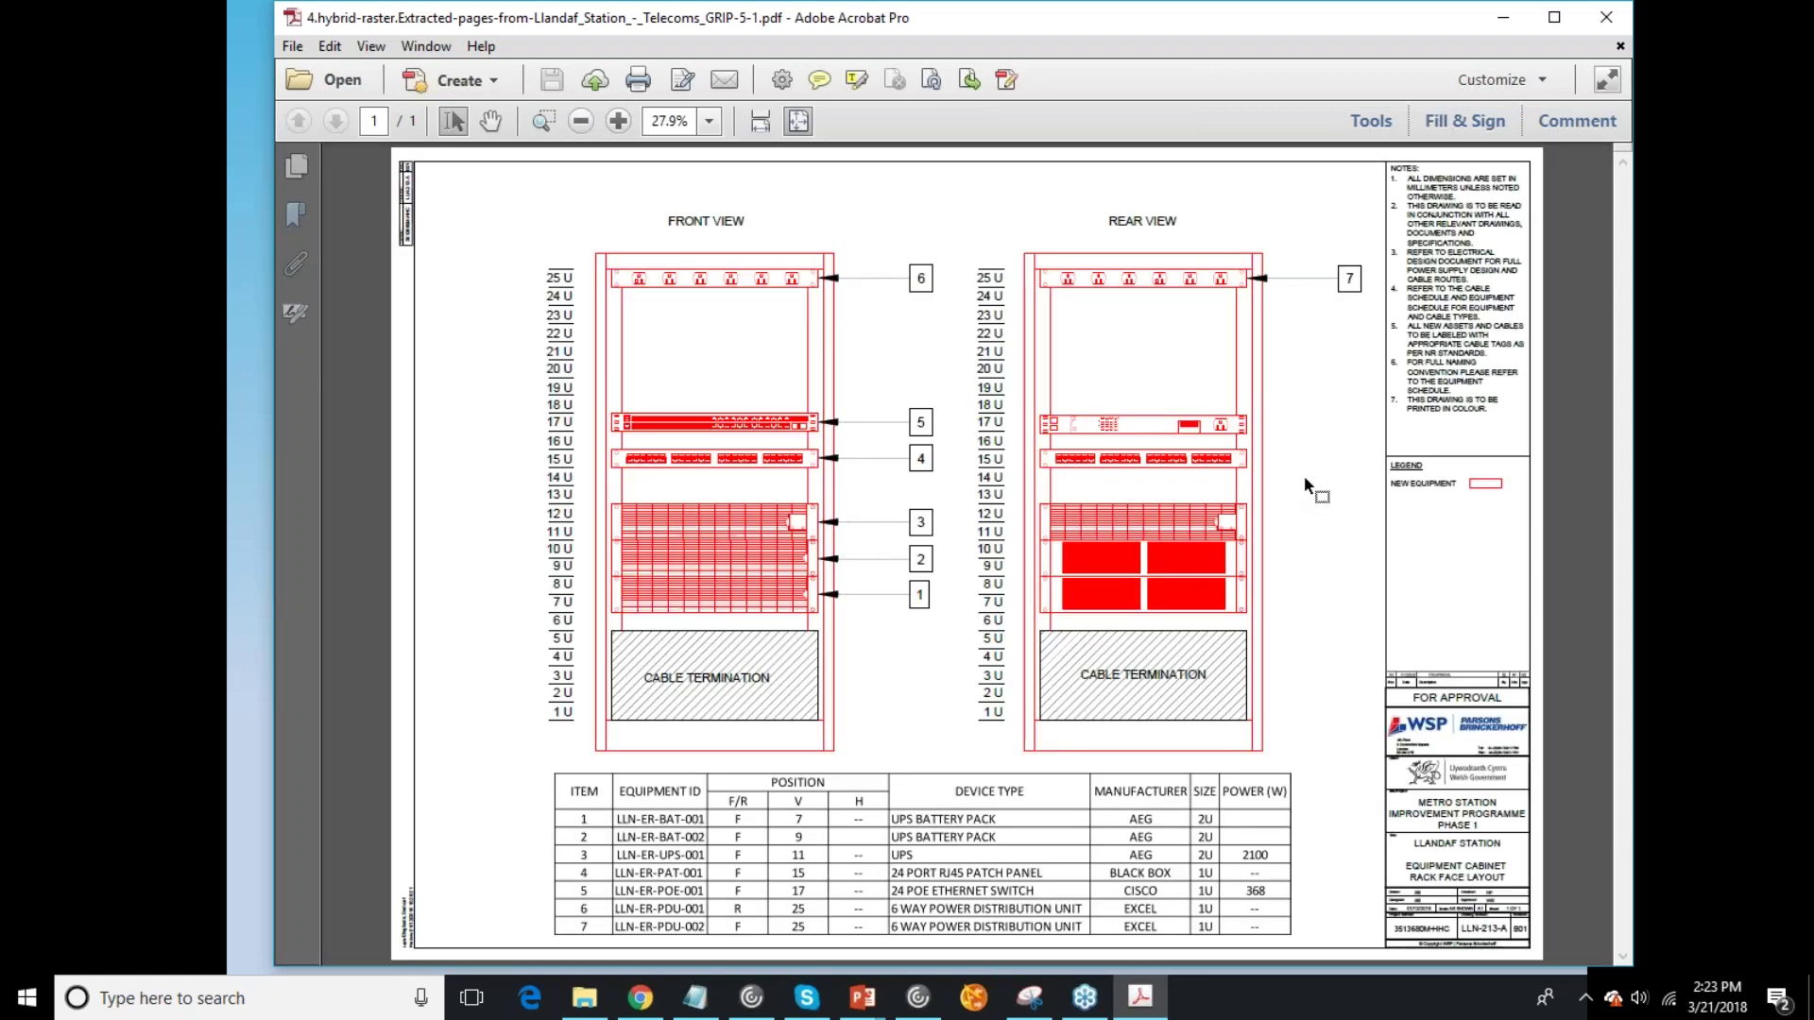
Step: Select the equipment table image and individual words in both CABLE TERMINATION labels of the rack layout, ending on the table image
left_click(1083, 838)
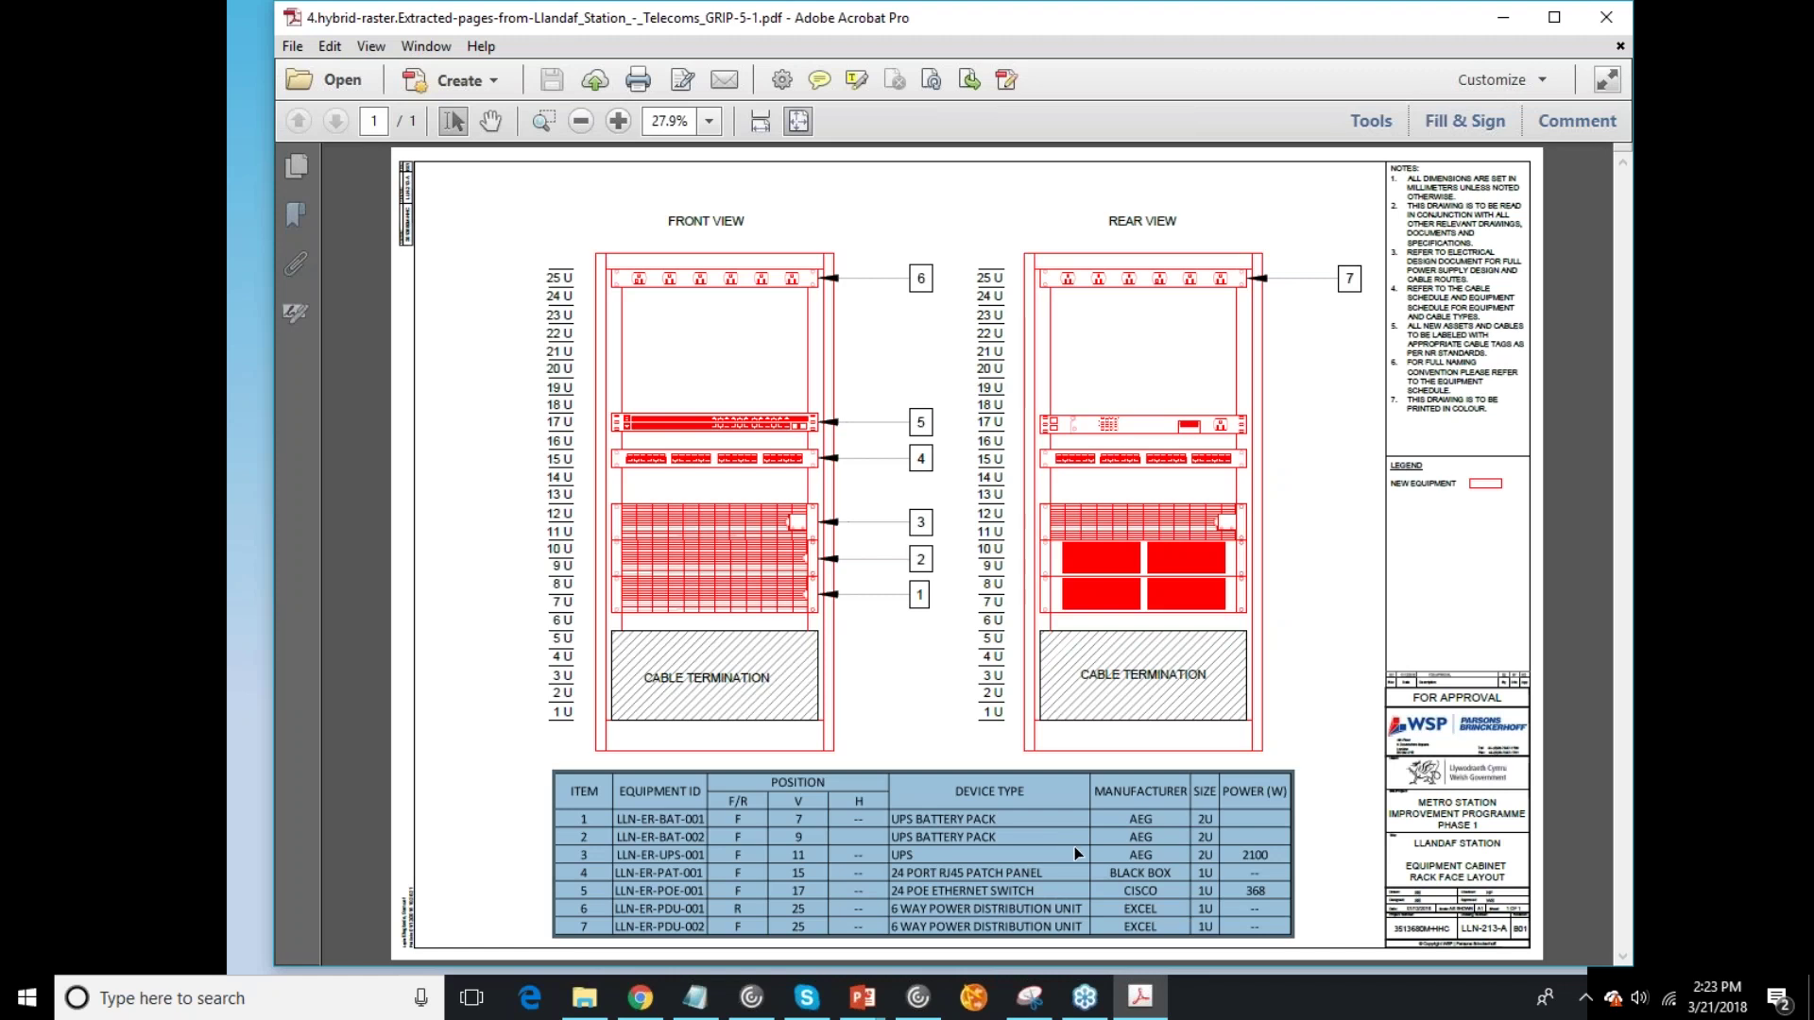
double_click(1155, 677)
double_click(1092, 670)
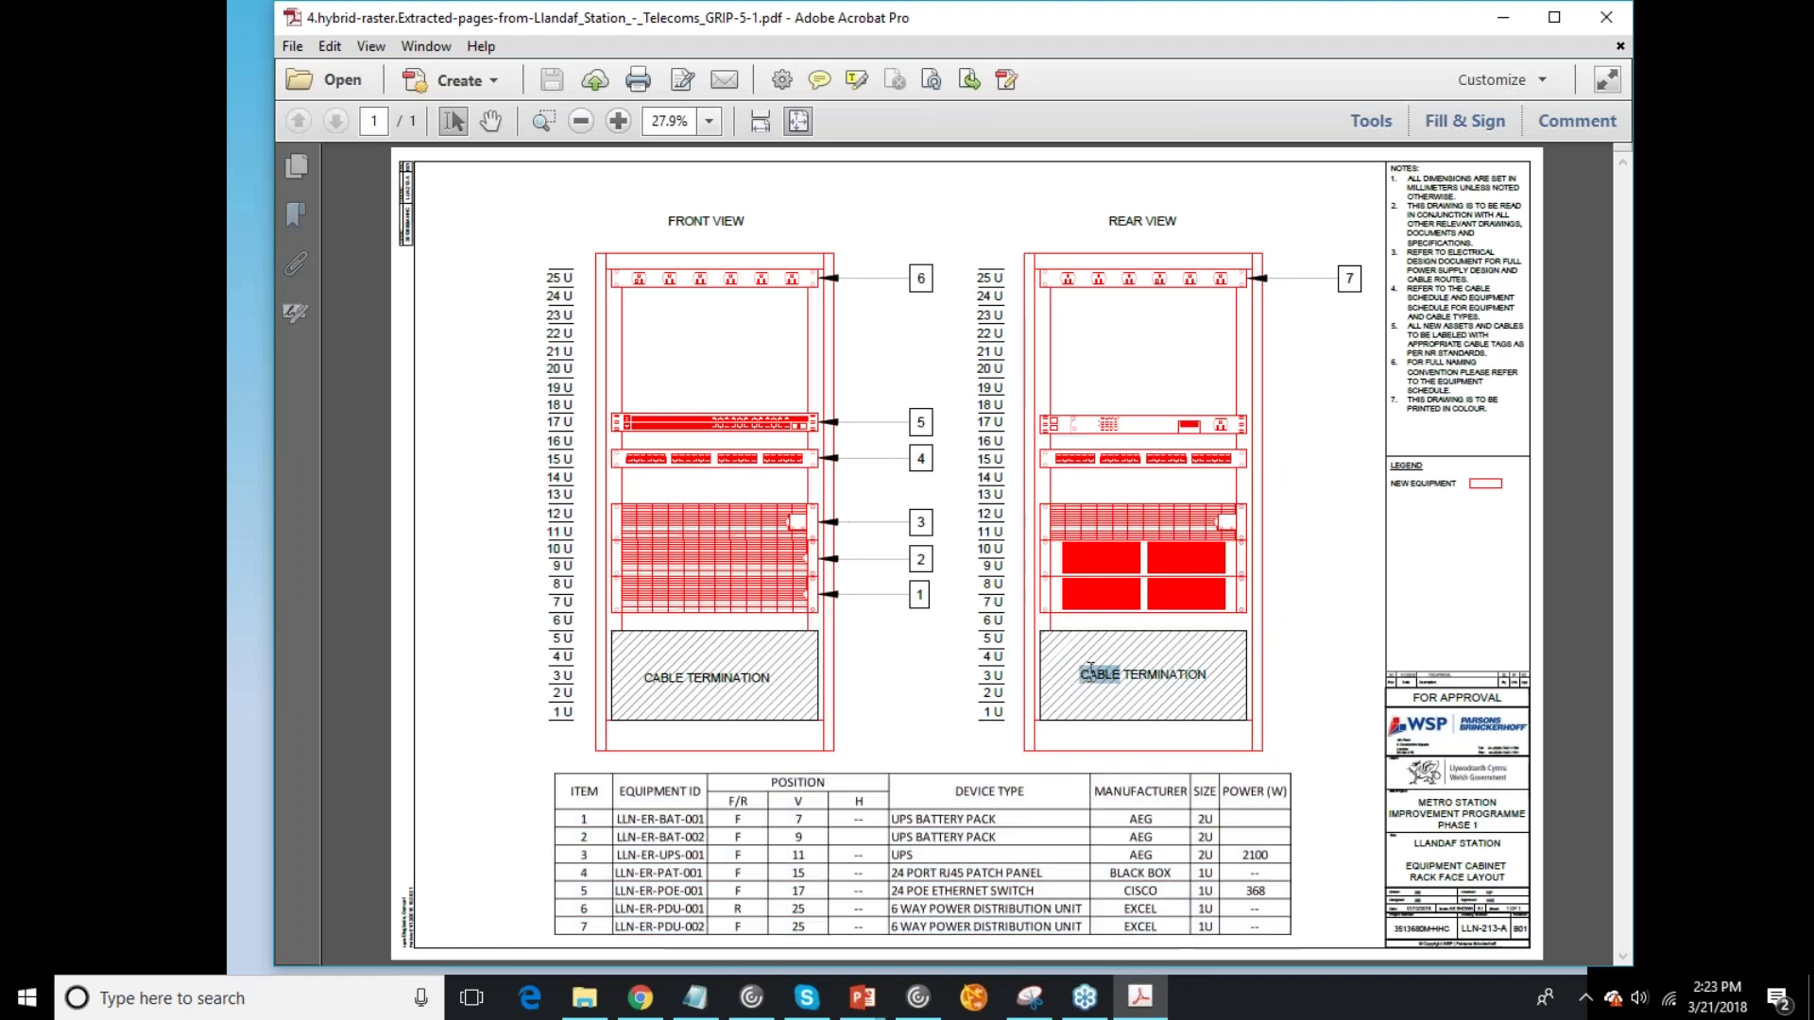
double_click(734, 678)
double_click(663, 679)
left_click(725, 855)
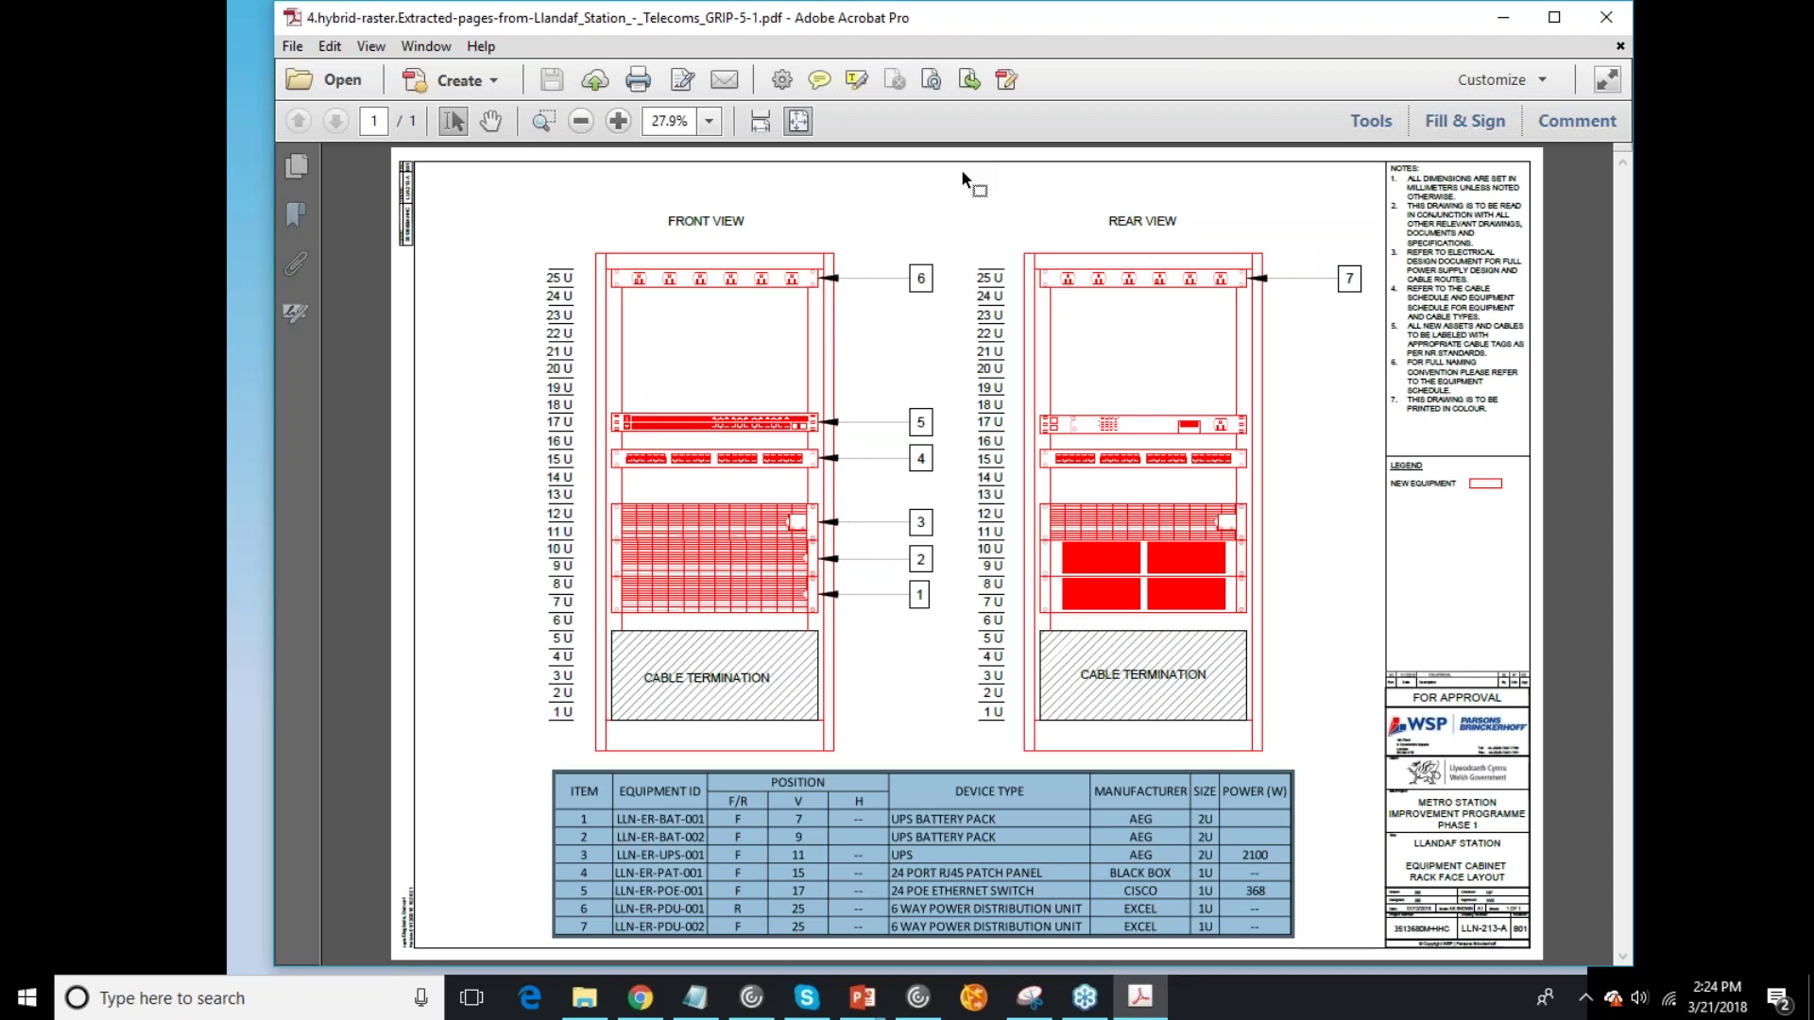
Step: Select text in the drawing notes and the title block, reselect the equipment table image, and close the rack layout file
left_click_drag(1439, 243, 1464, 613)
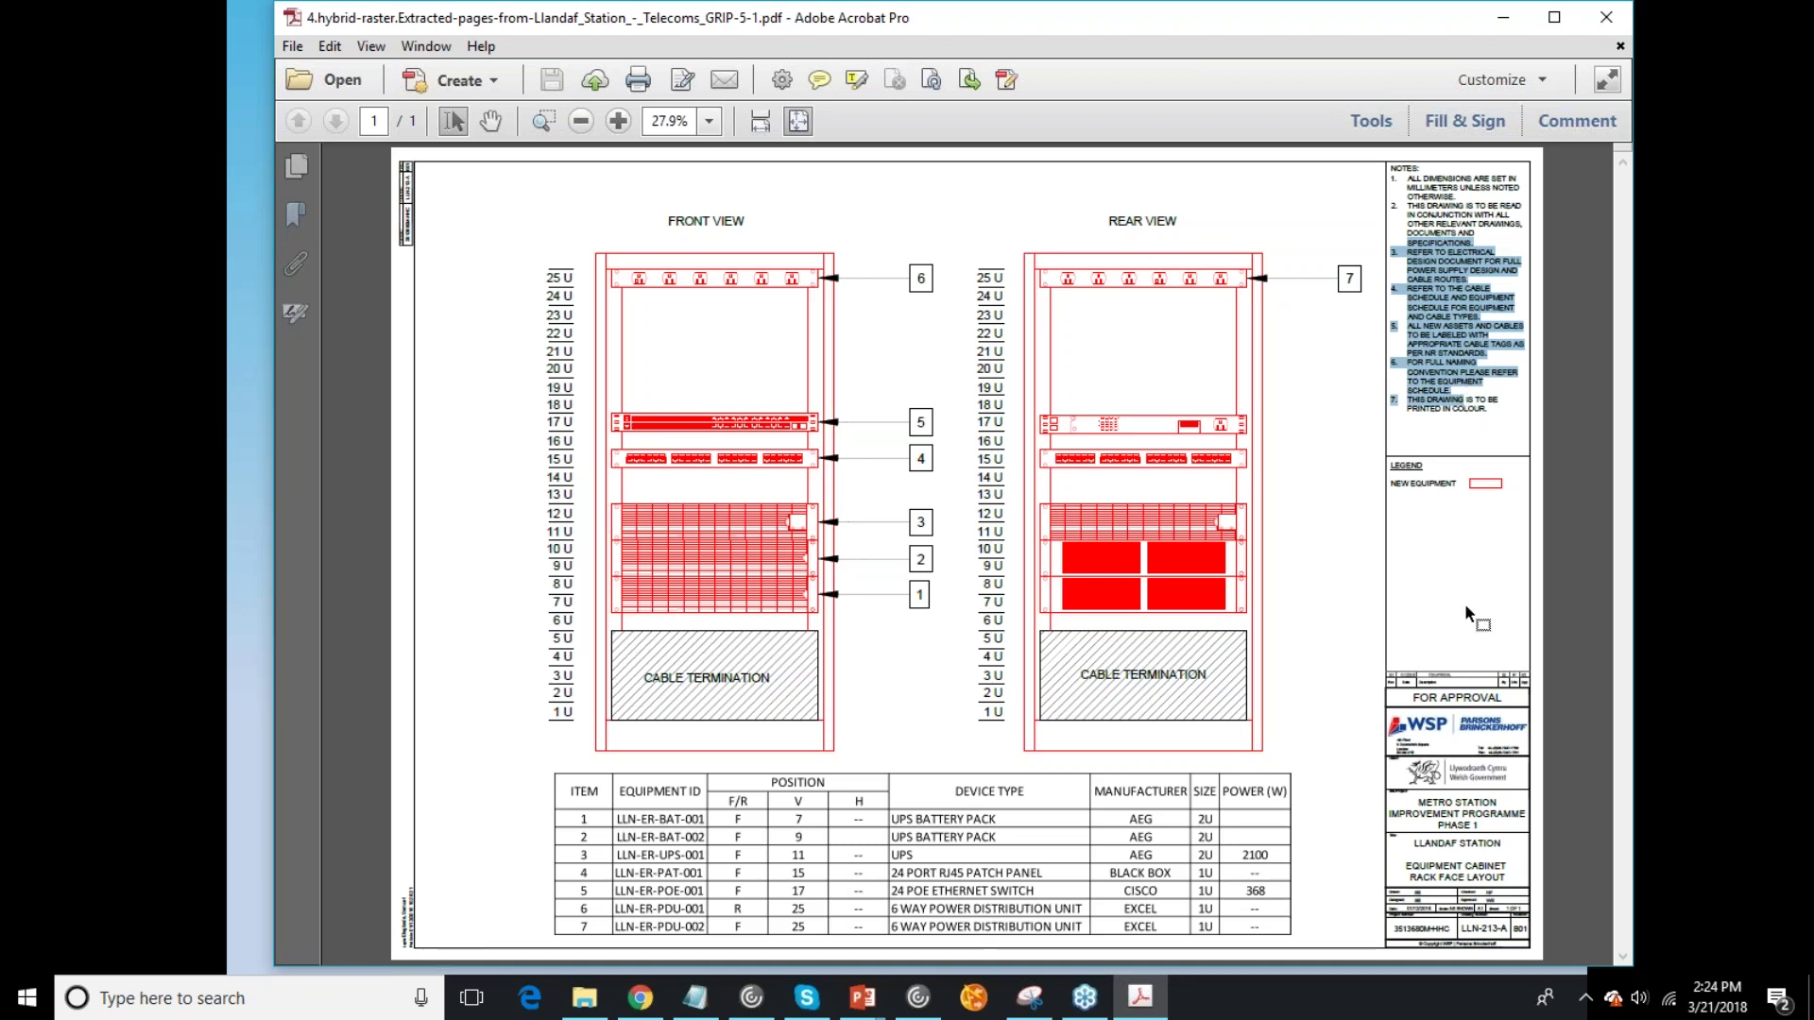
left_click(1429, 721)
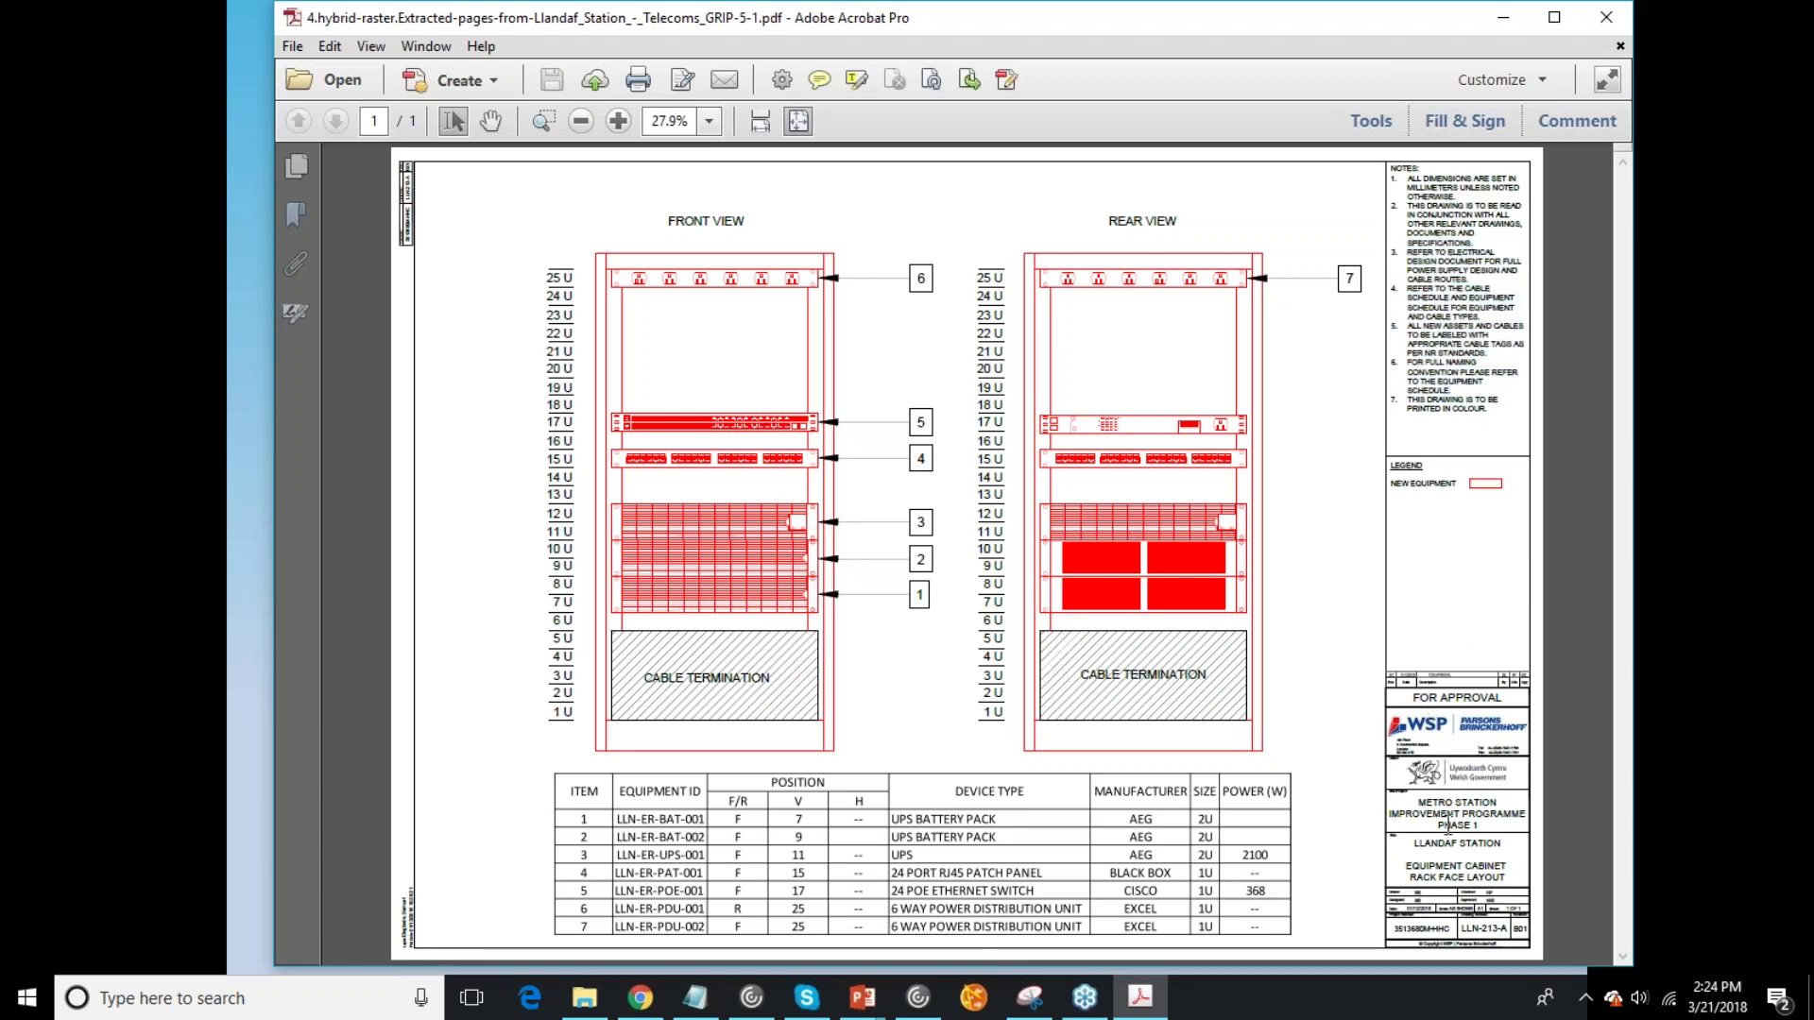
left_click_drag(1462, 815, 1455, 862)
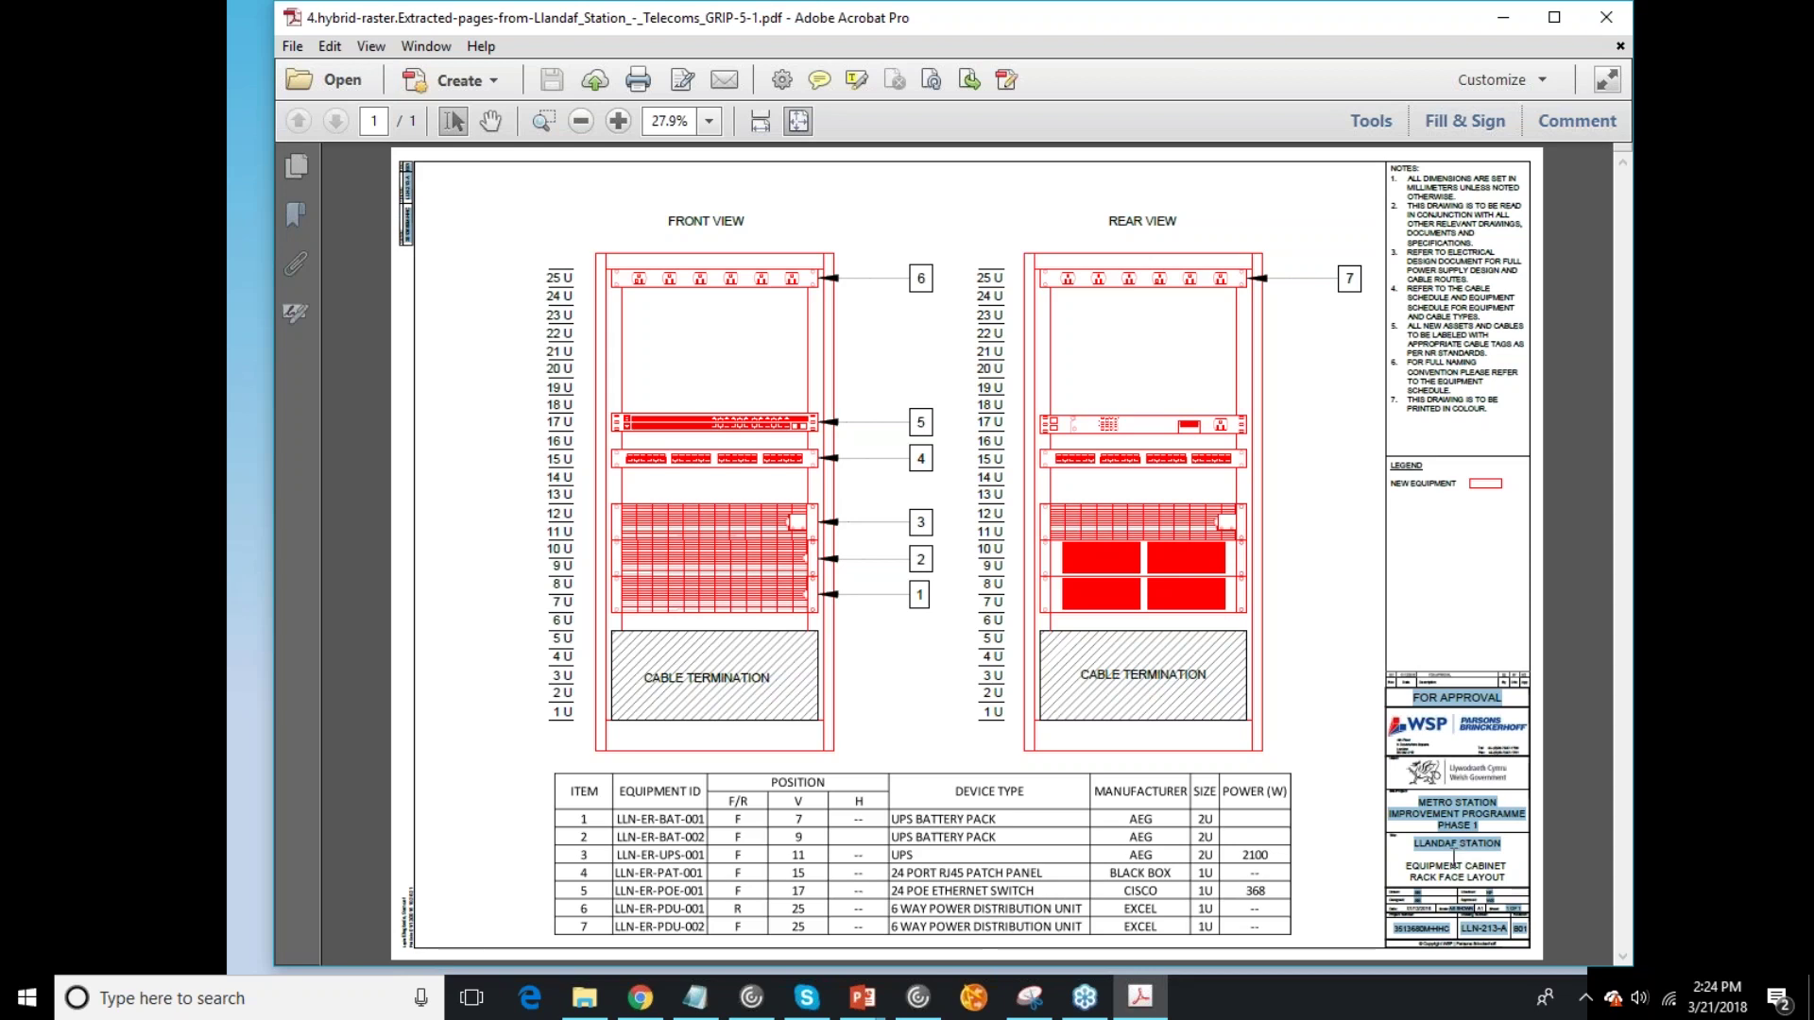
left_click(910, 841)
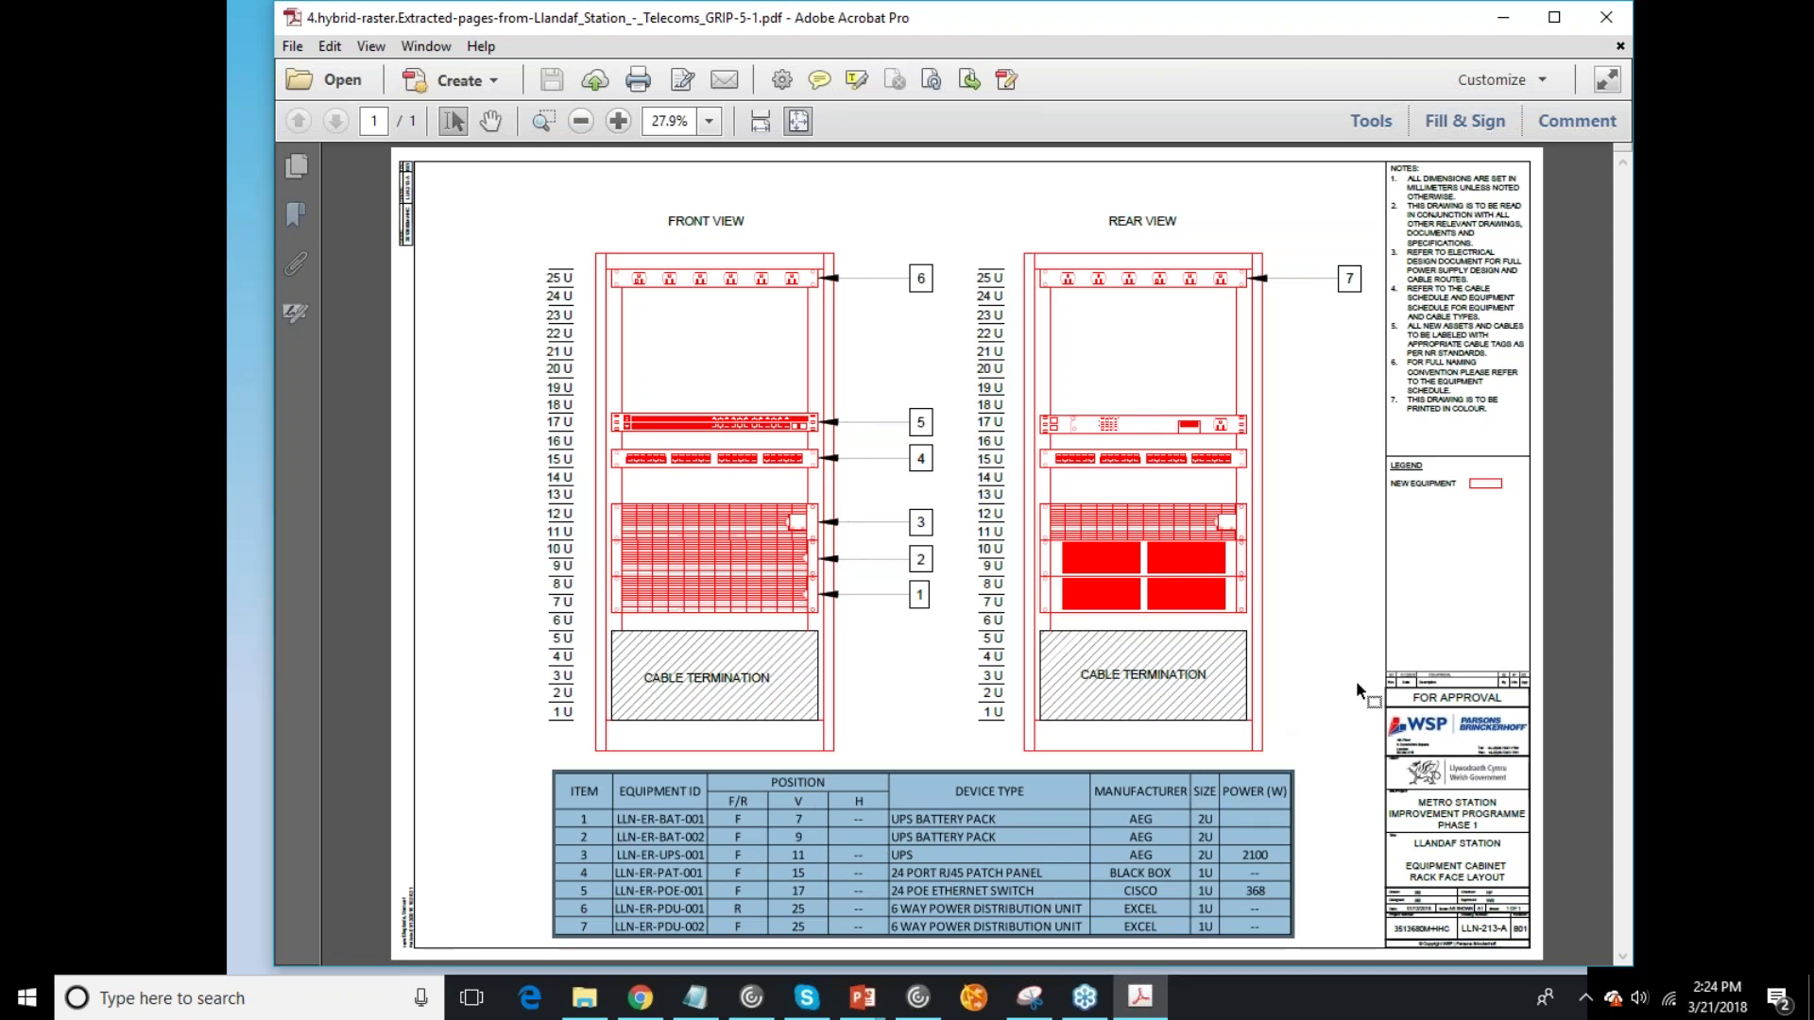
left_click(1604, 15)
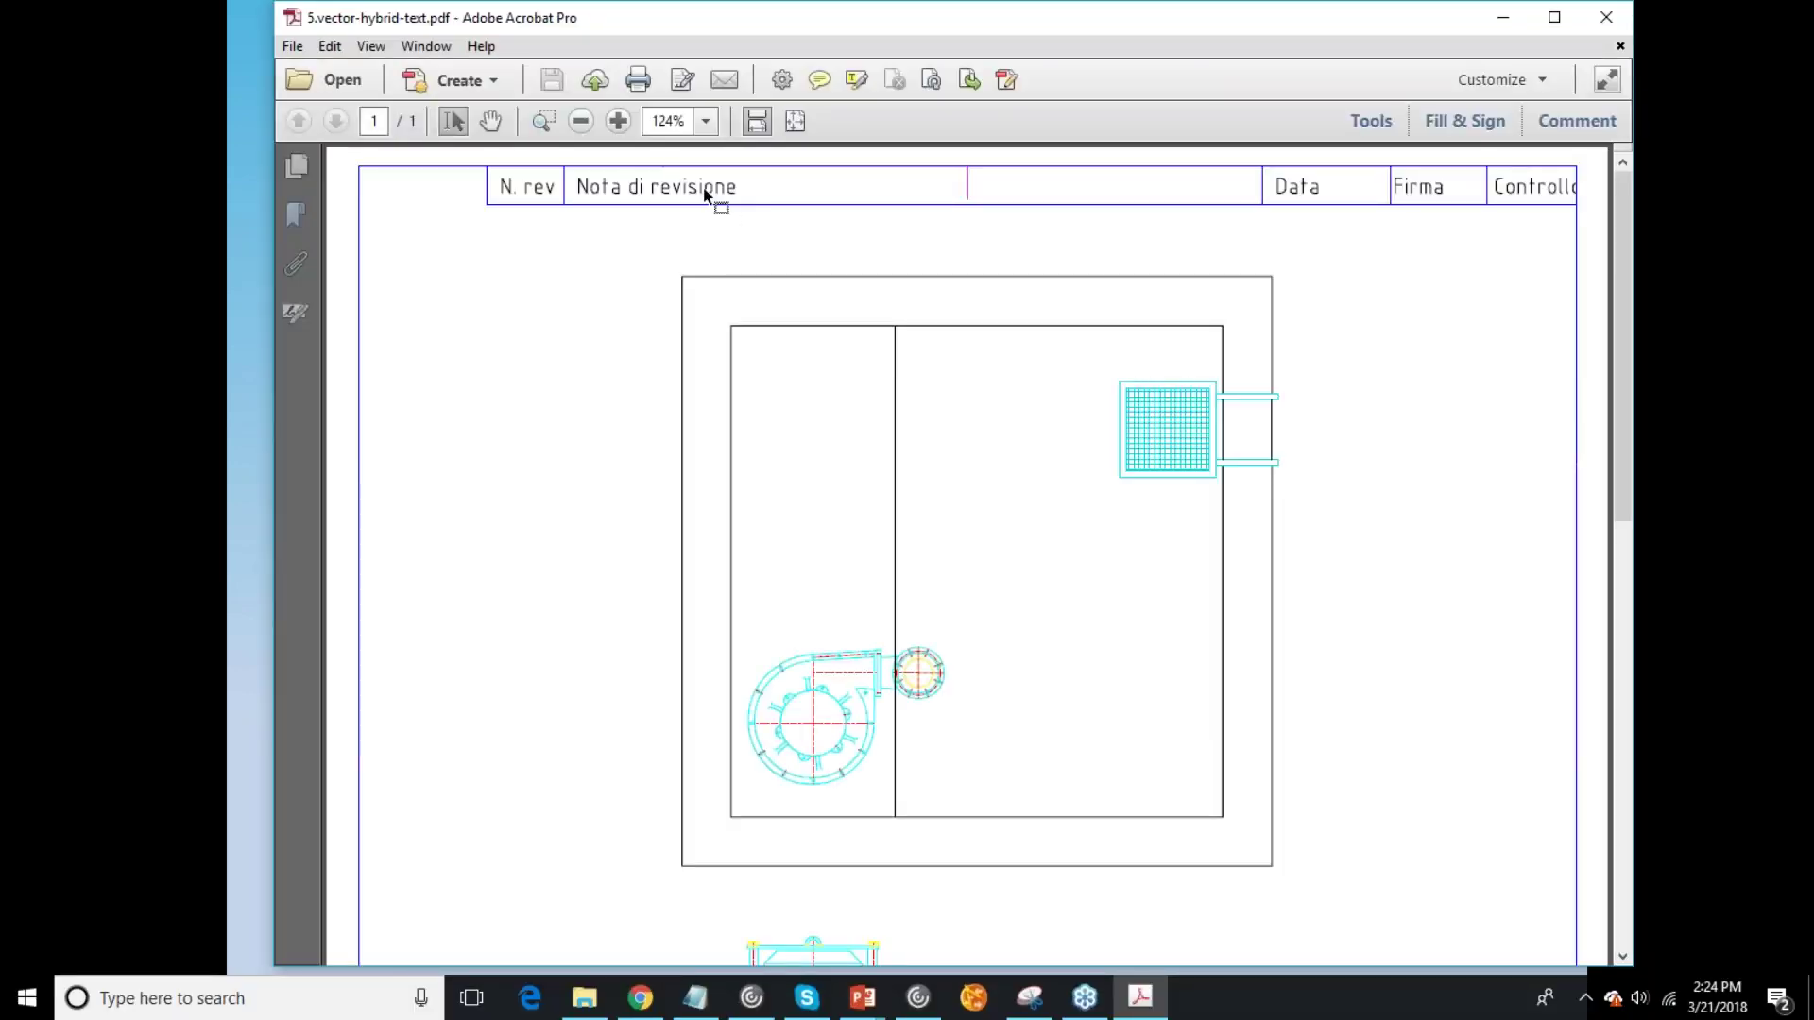
Step: Select words in the three-row parts list beneath the tank section, and test the Titolo/Nome title block line for selectable text
scroll(1266, 527, "down", 3)
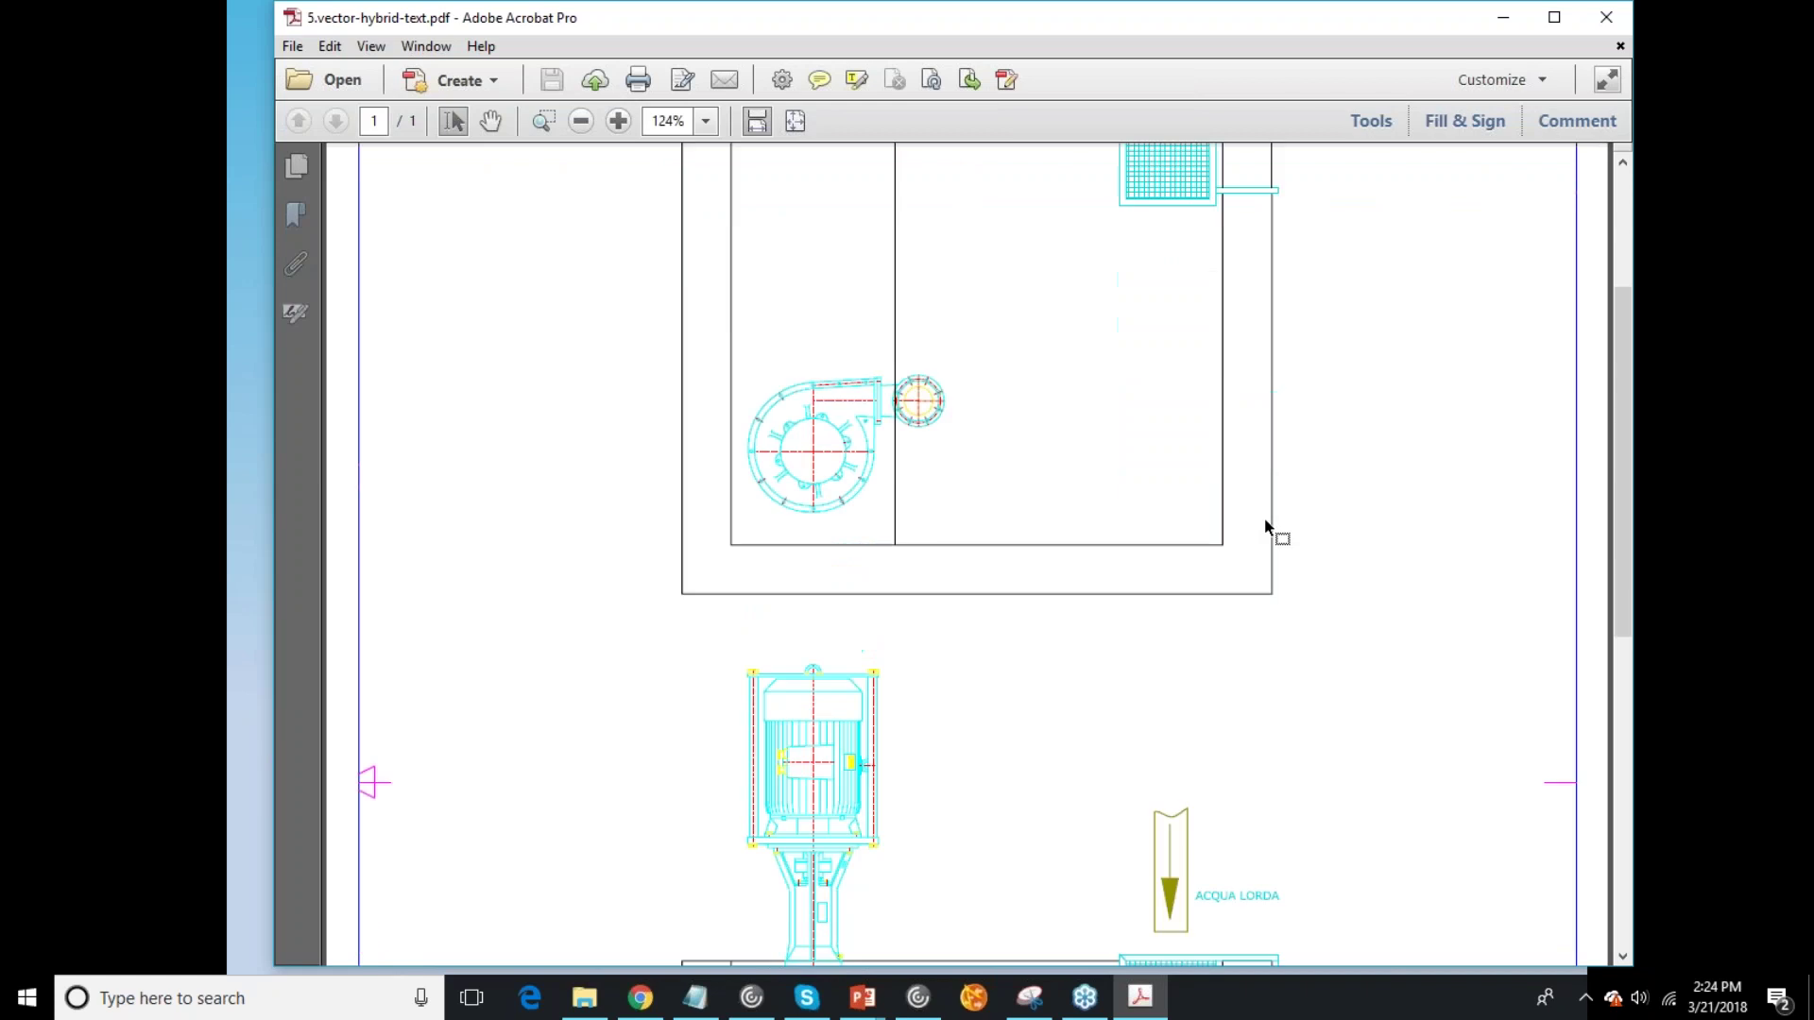
scroll(1265, 520, "down", 7)
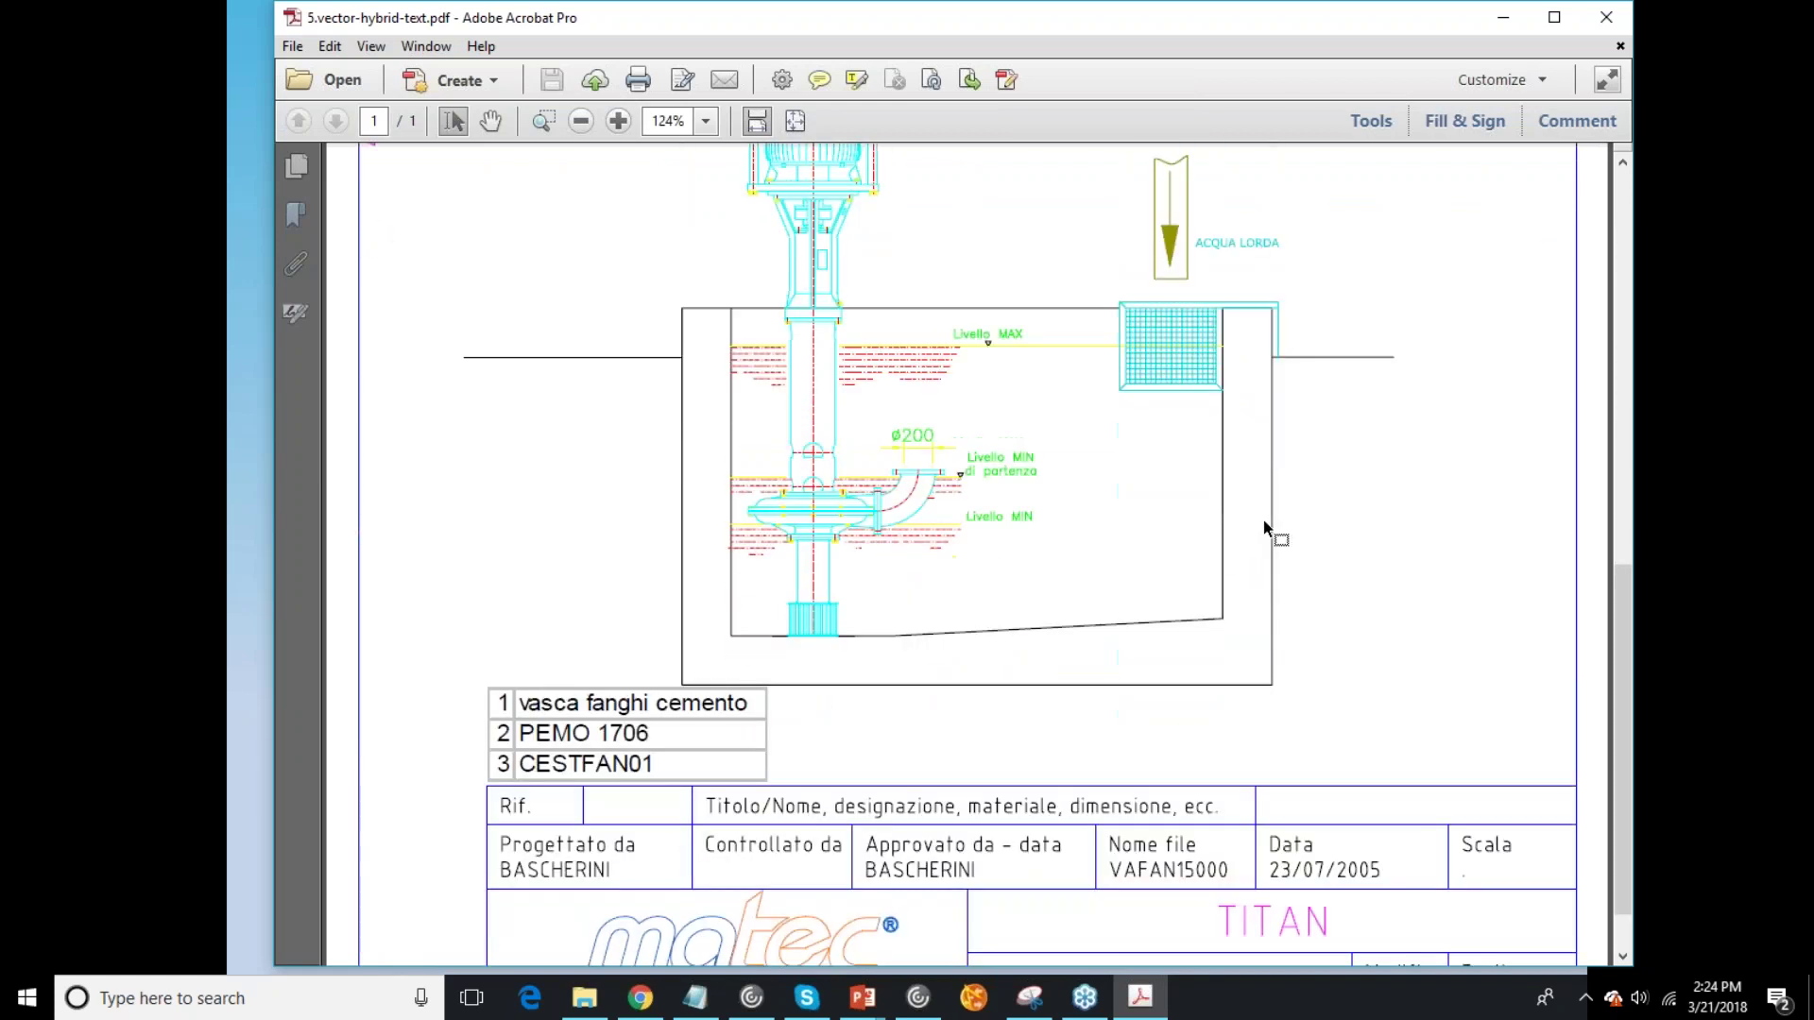
scroll(1262, 519, "down", 1)
double_click(554, 626)
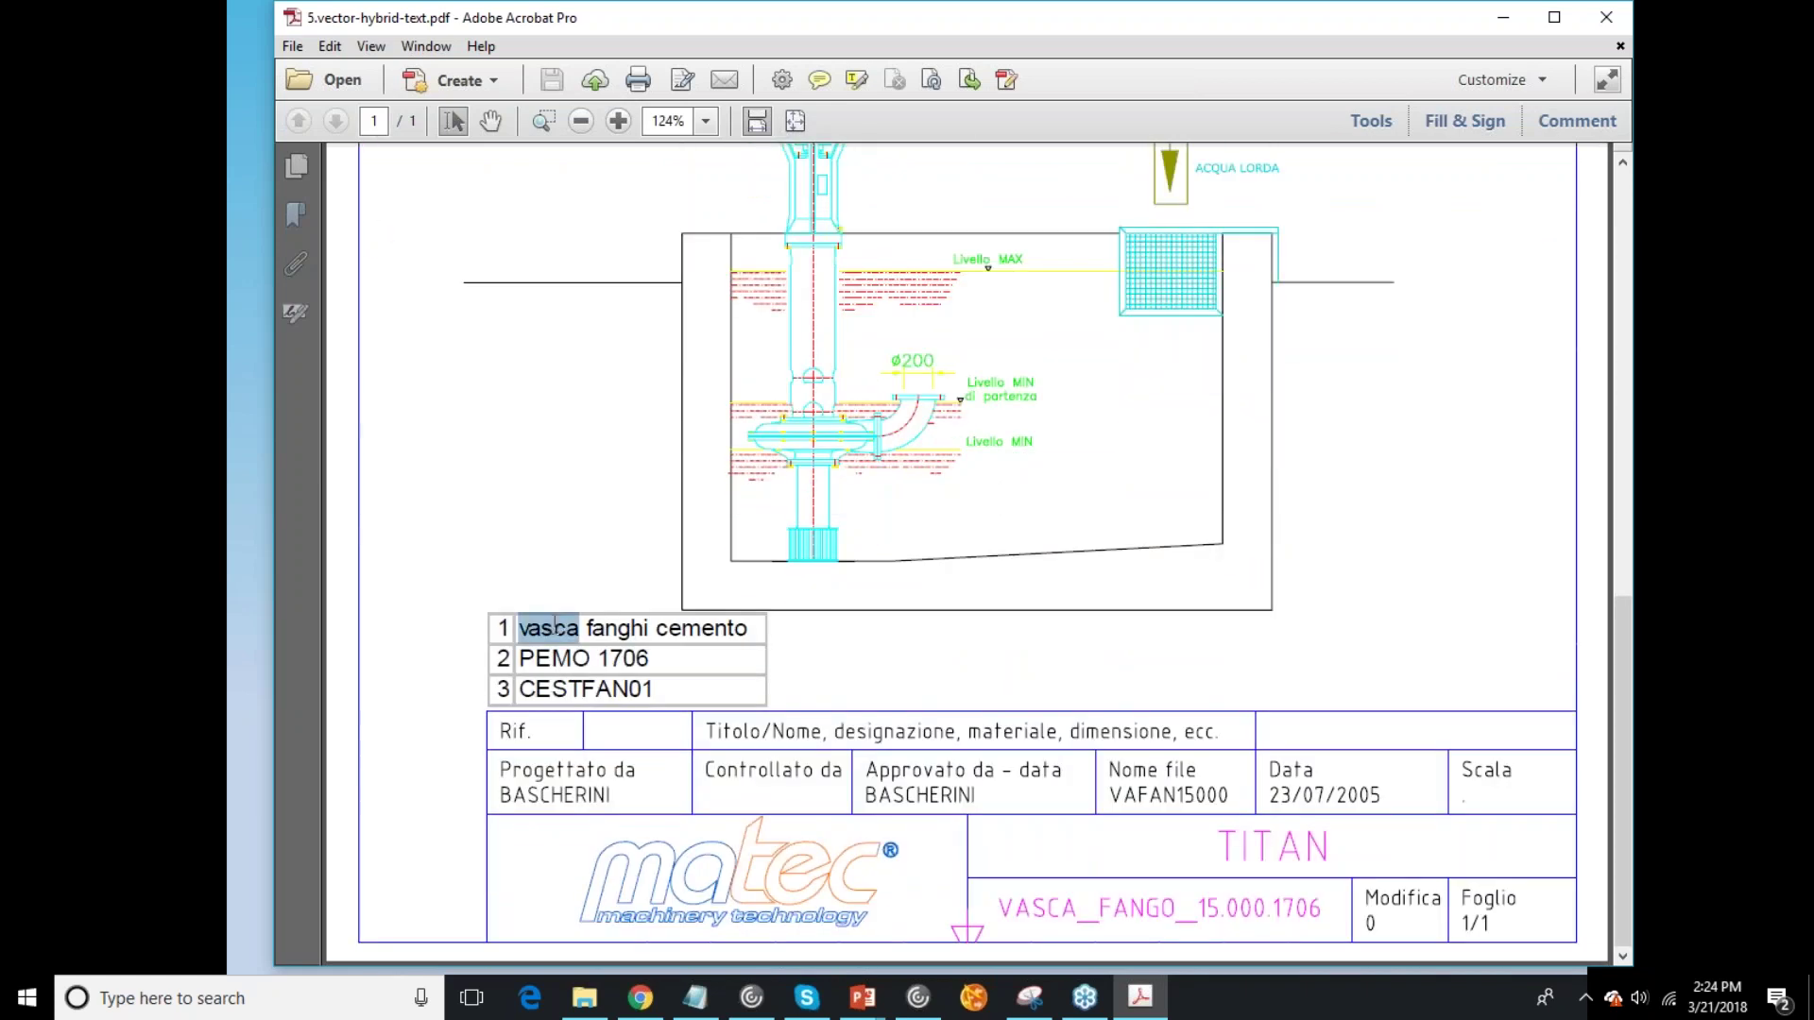
double_click(616, 629)
double_click(723, 626)
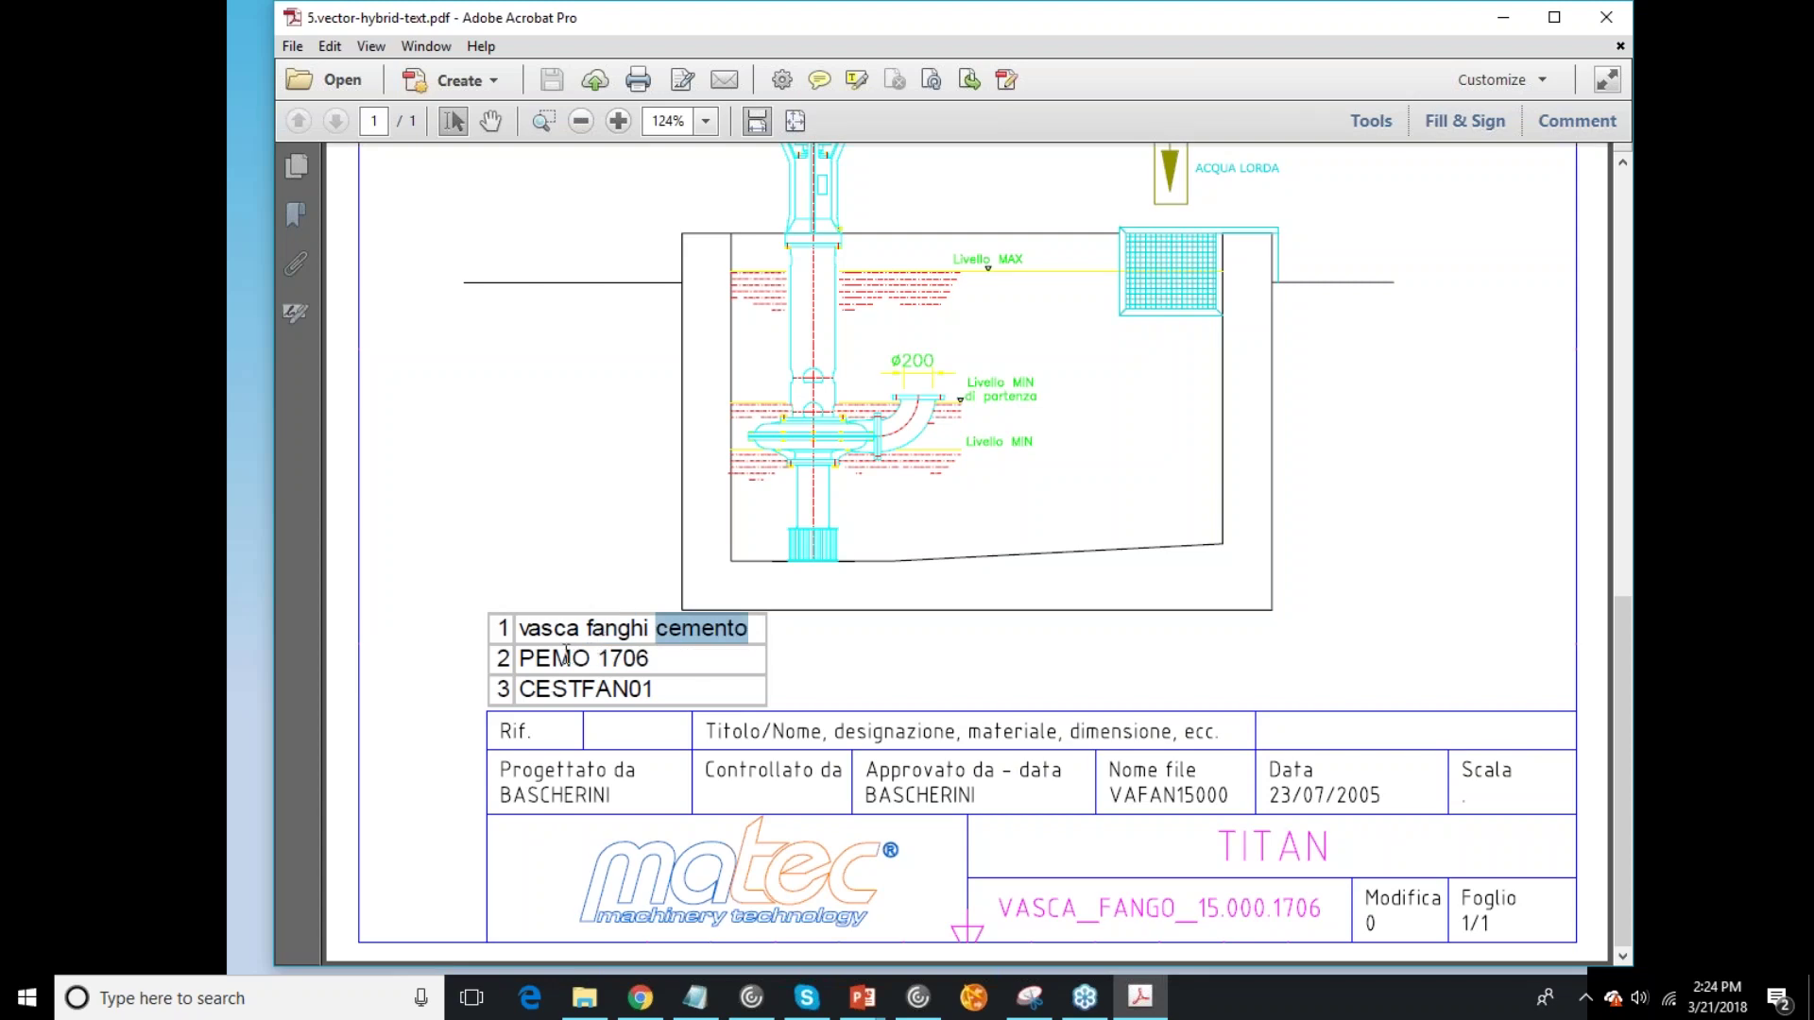
double_click(569, 657)
double_click(563, 690)
left_click(735, 733)
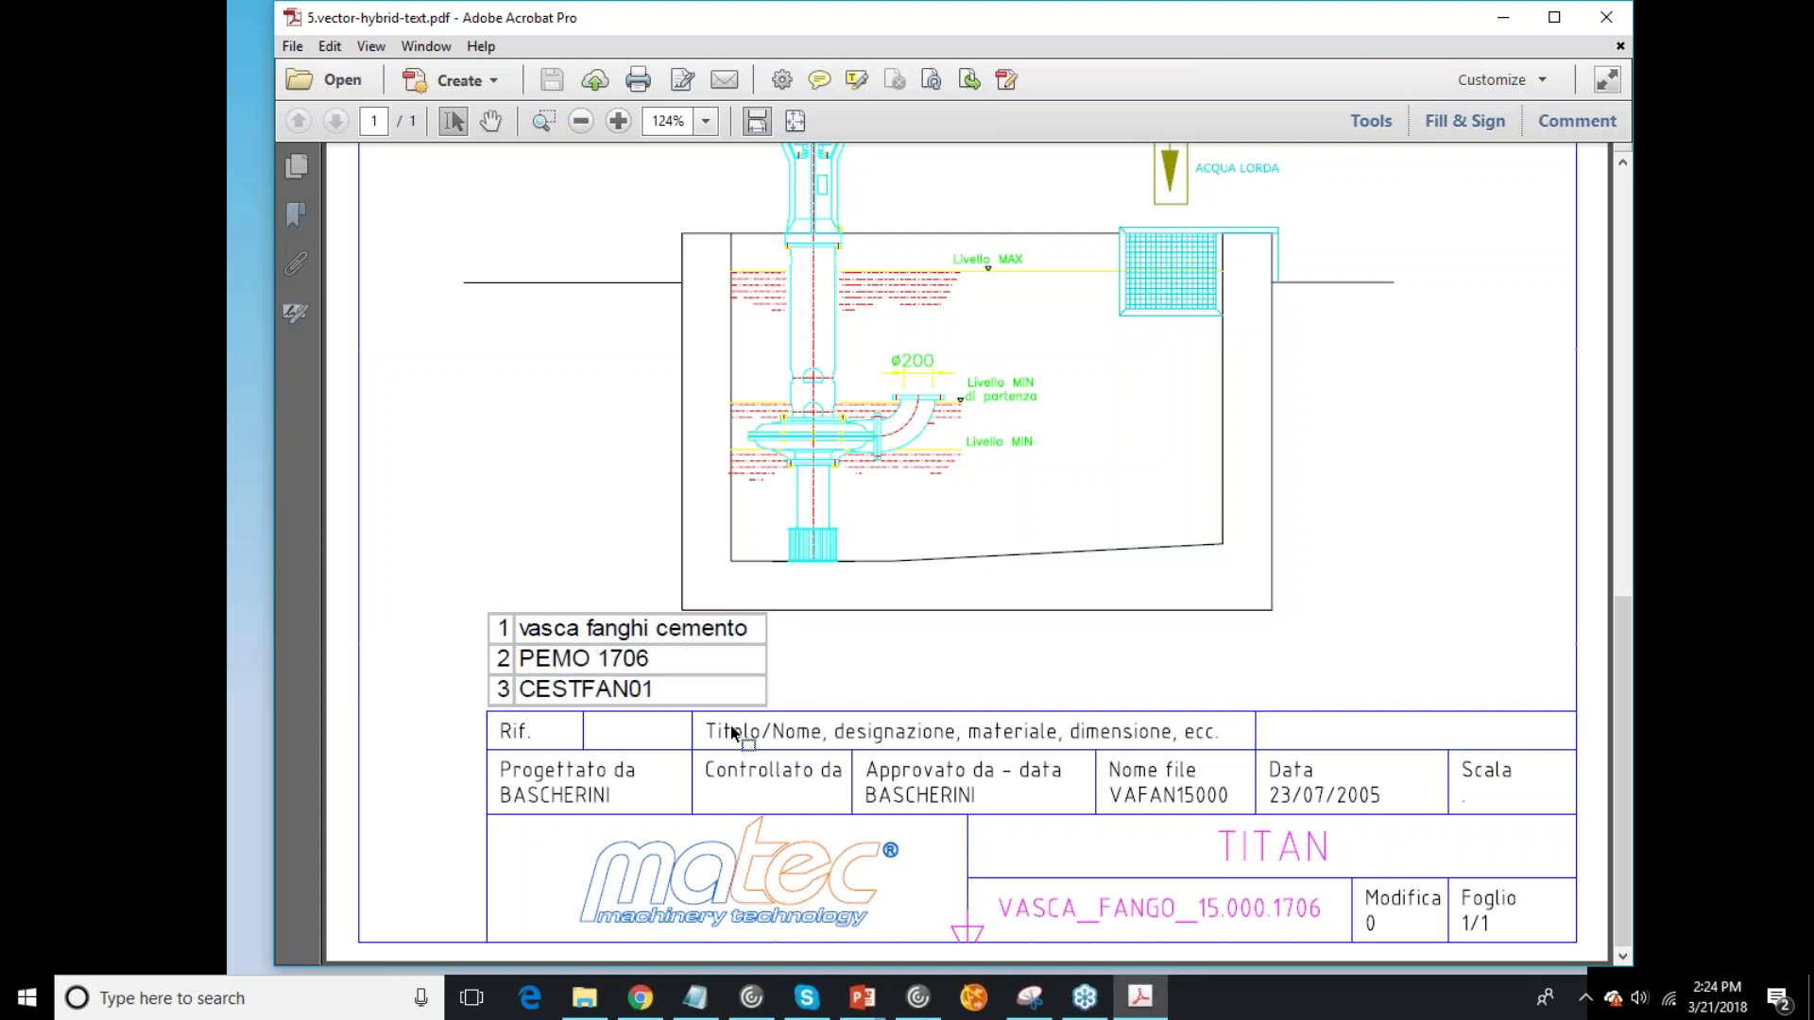
Step: Magnify the parts list to 800% and compare its lettering with the Rif. and Progettato da title block text
left_click(541, 119)
left_click_drag(477, 592, 746, 826)
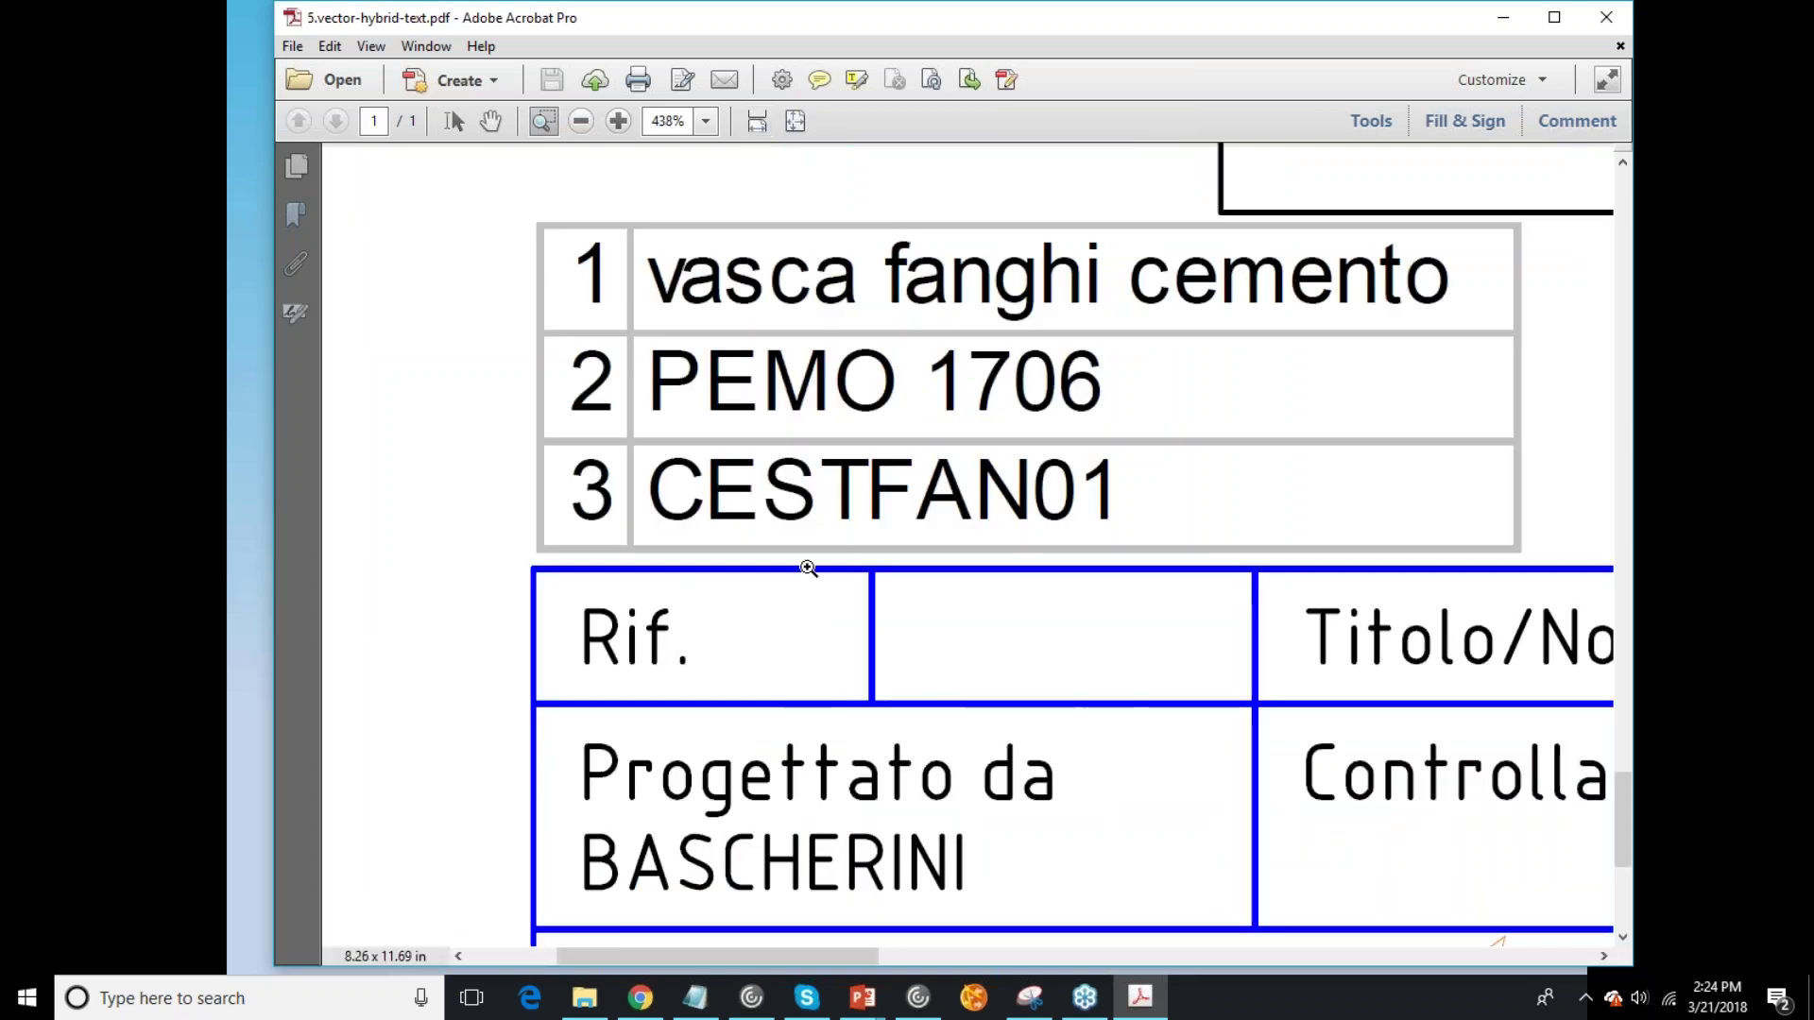
left_click(766, 286)
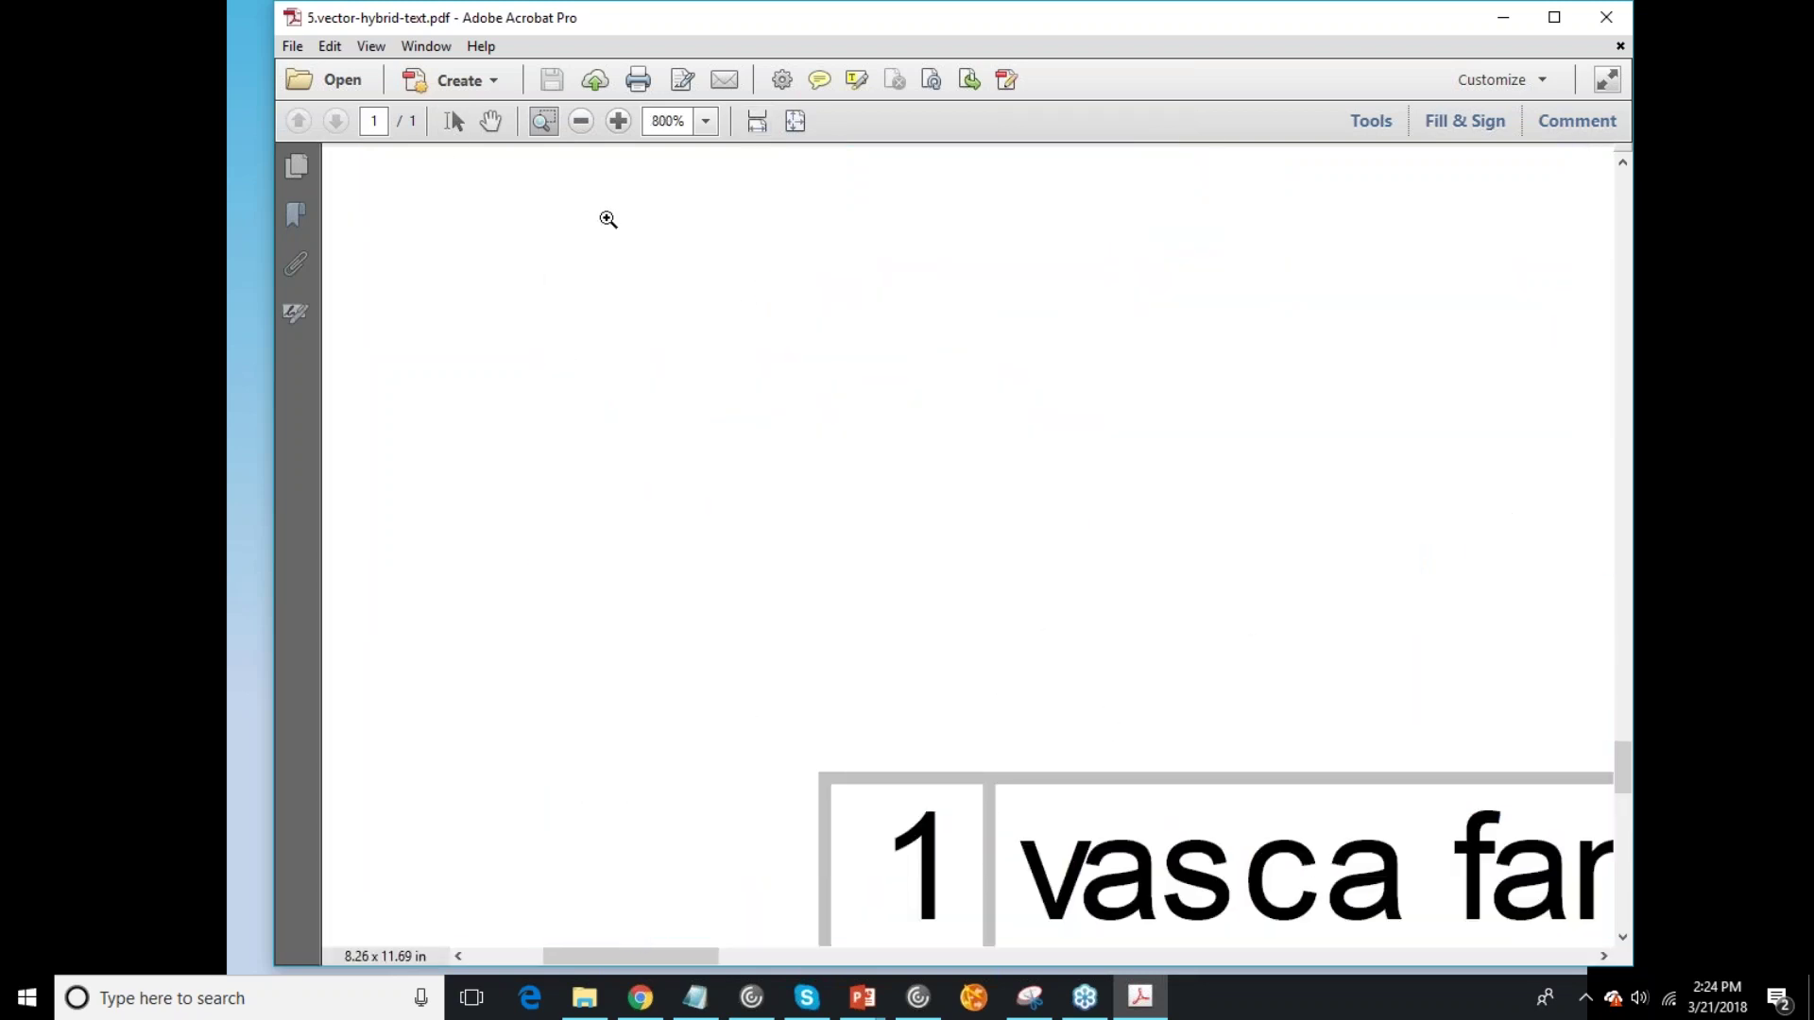
left_click(490, 121)
left_click_drag(1207, 761, 826, 154)
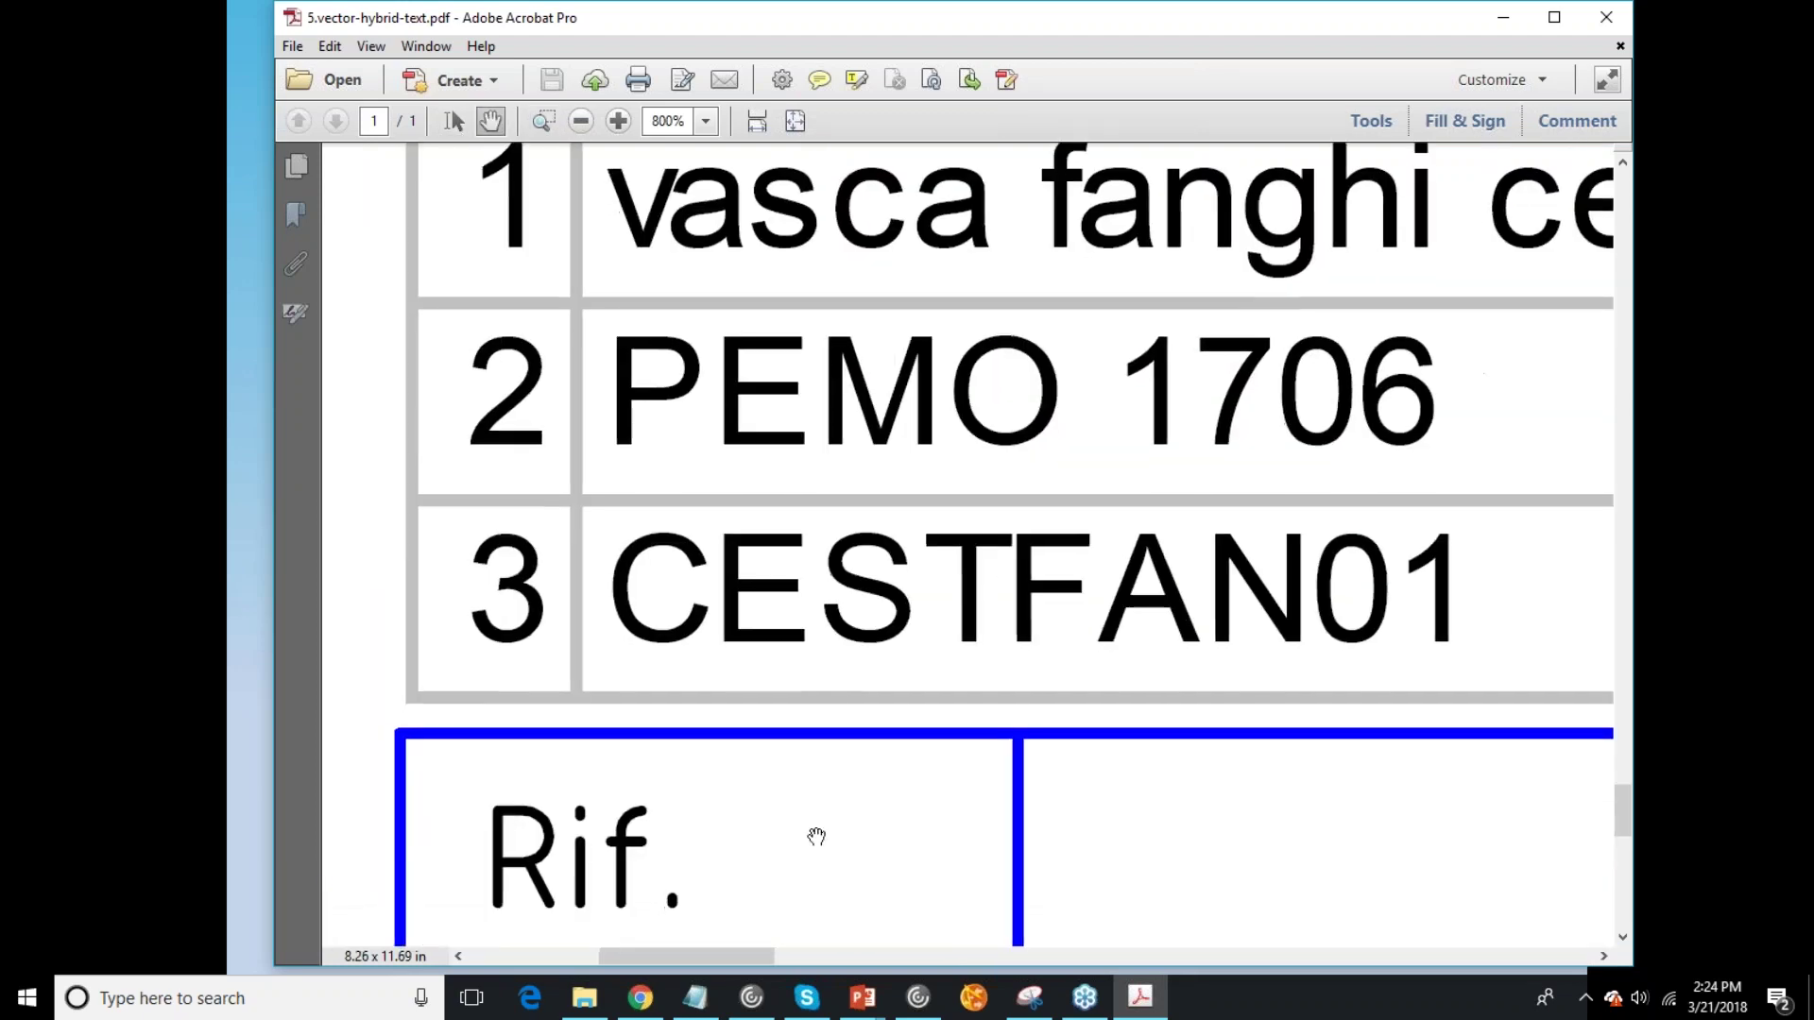
left_click_drag(814, 837, 943, 720)
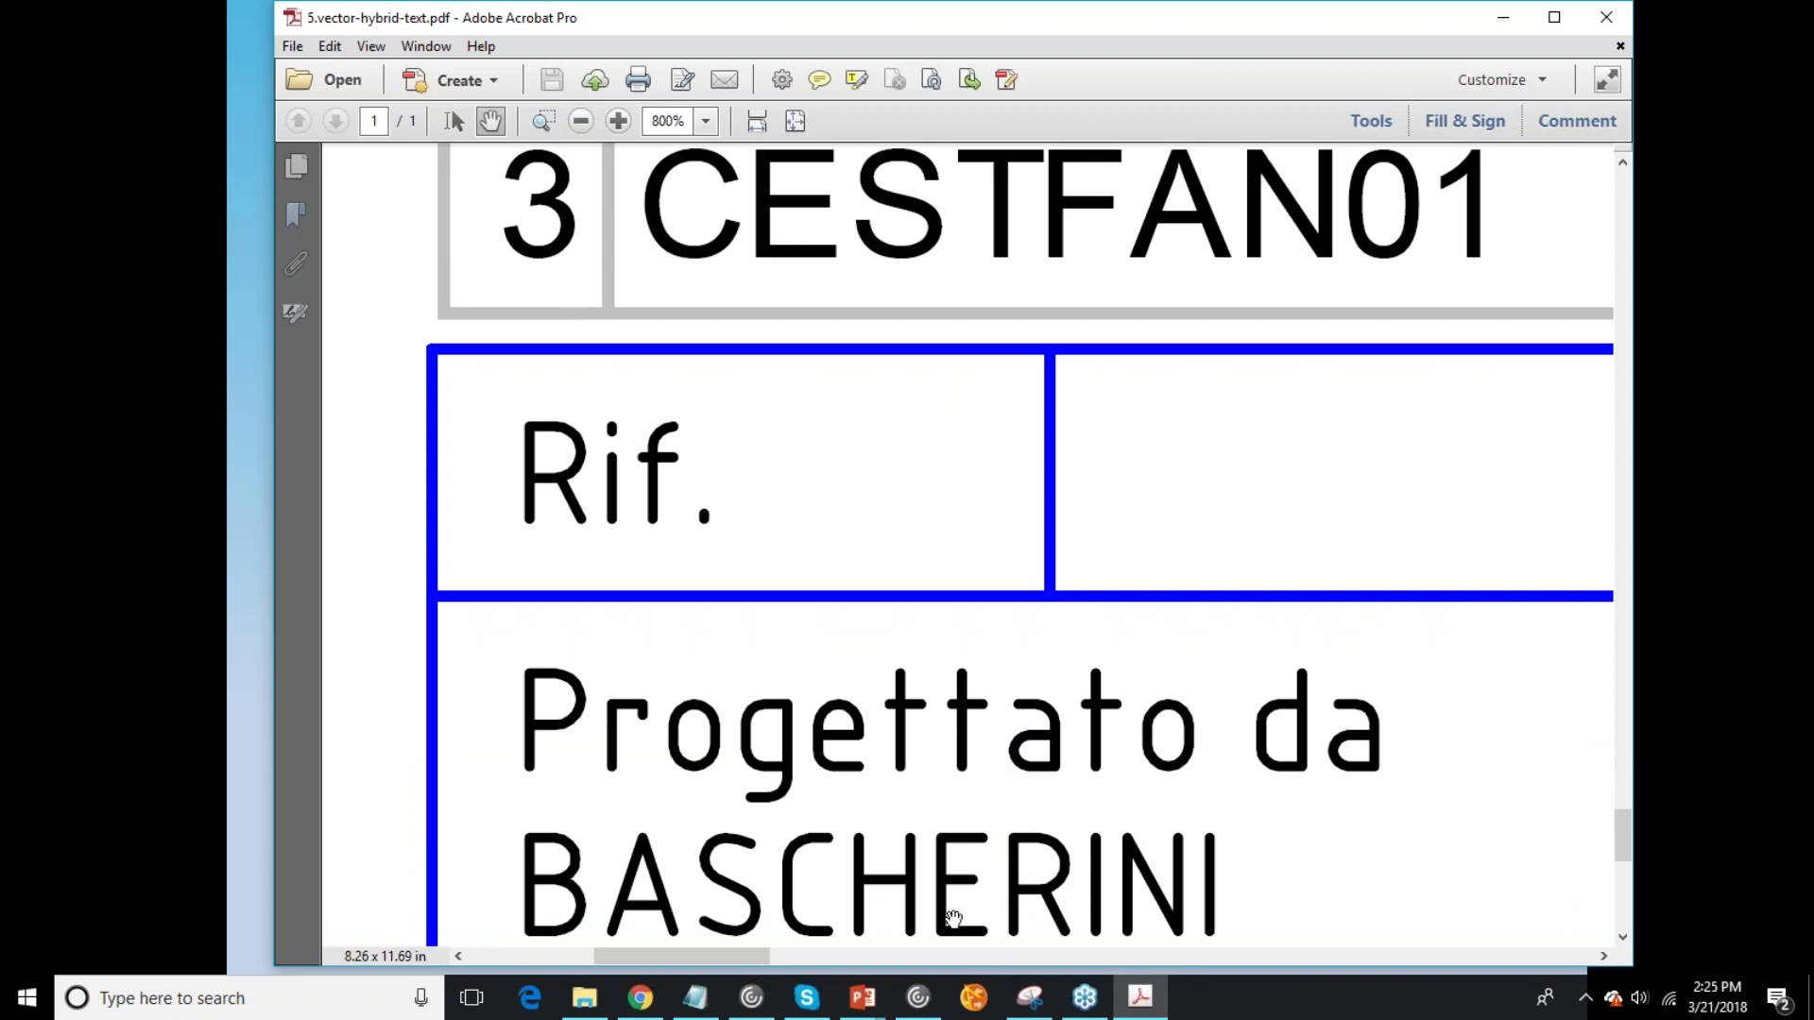
Step: Magnify the first letter of the name under Progettato da to 4649% and examine the strokes of the Rif. label at that scale
left_click(543, 121)
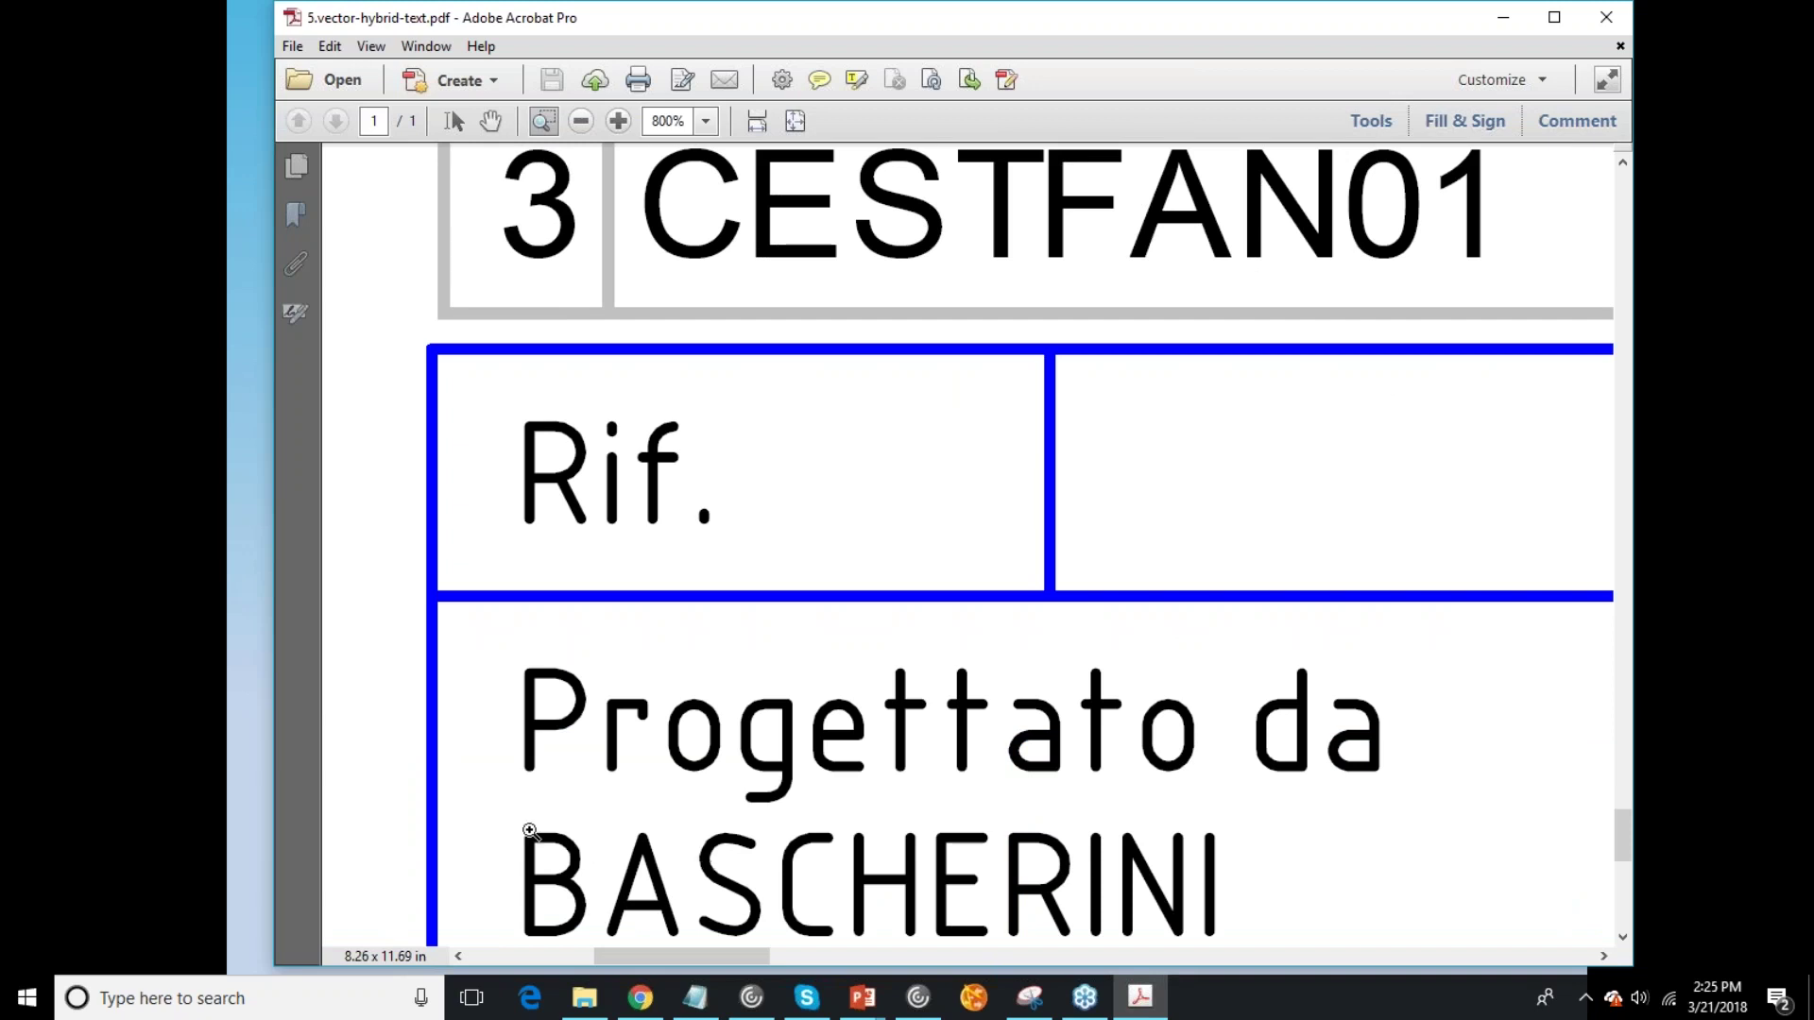
left_click_drag(507, 809, 612, 941)
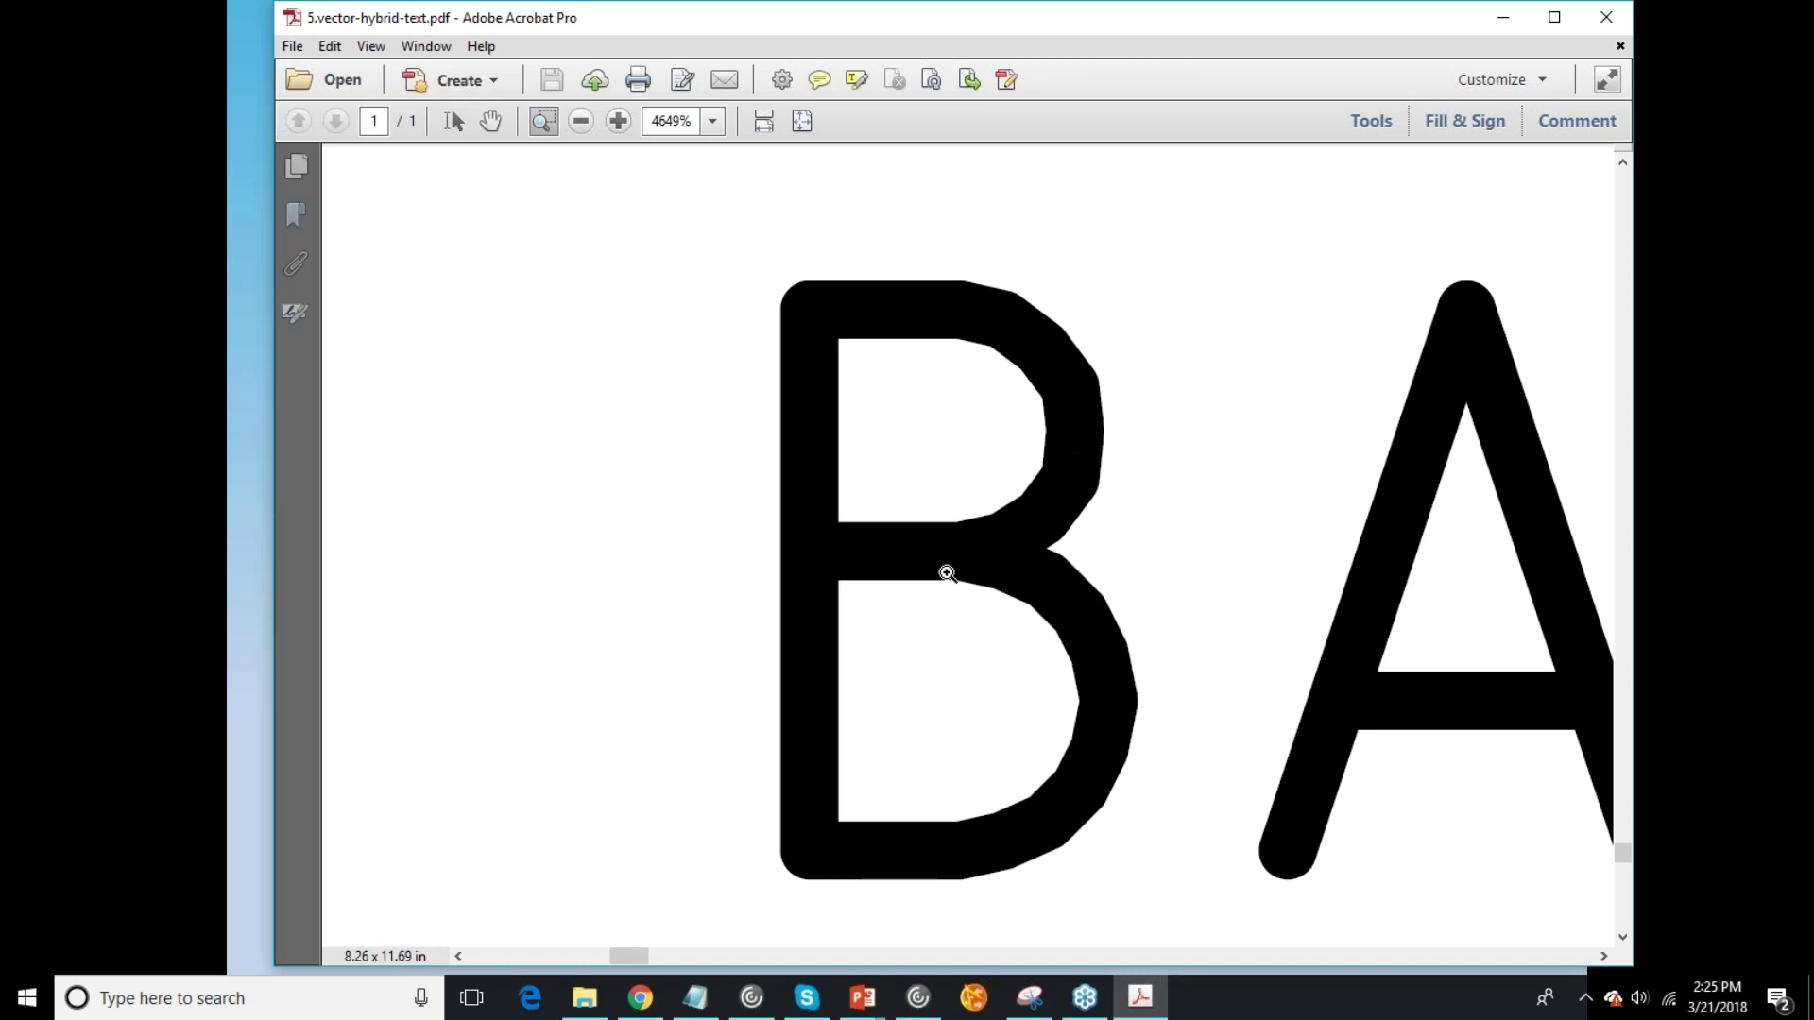
left_click(491, 120)
left_click_drag(664, 342, 623, 652)
left_click_drag(635, 378, 632, 1016)
scroll(728, 365, "down", 10)
scroll(709, 378, "up", 3)
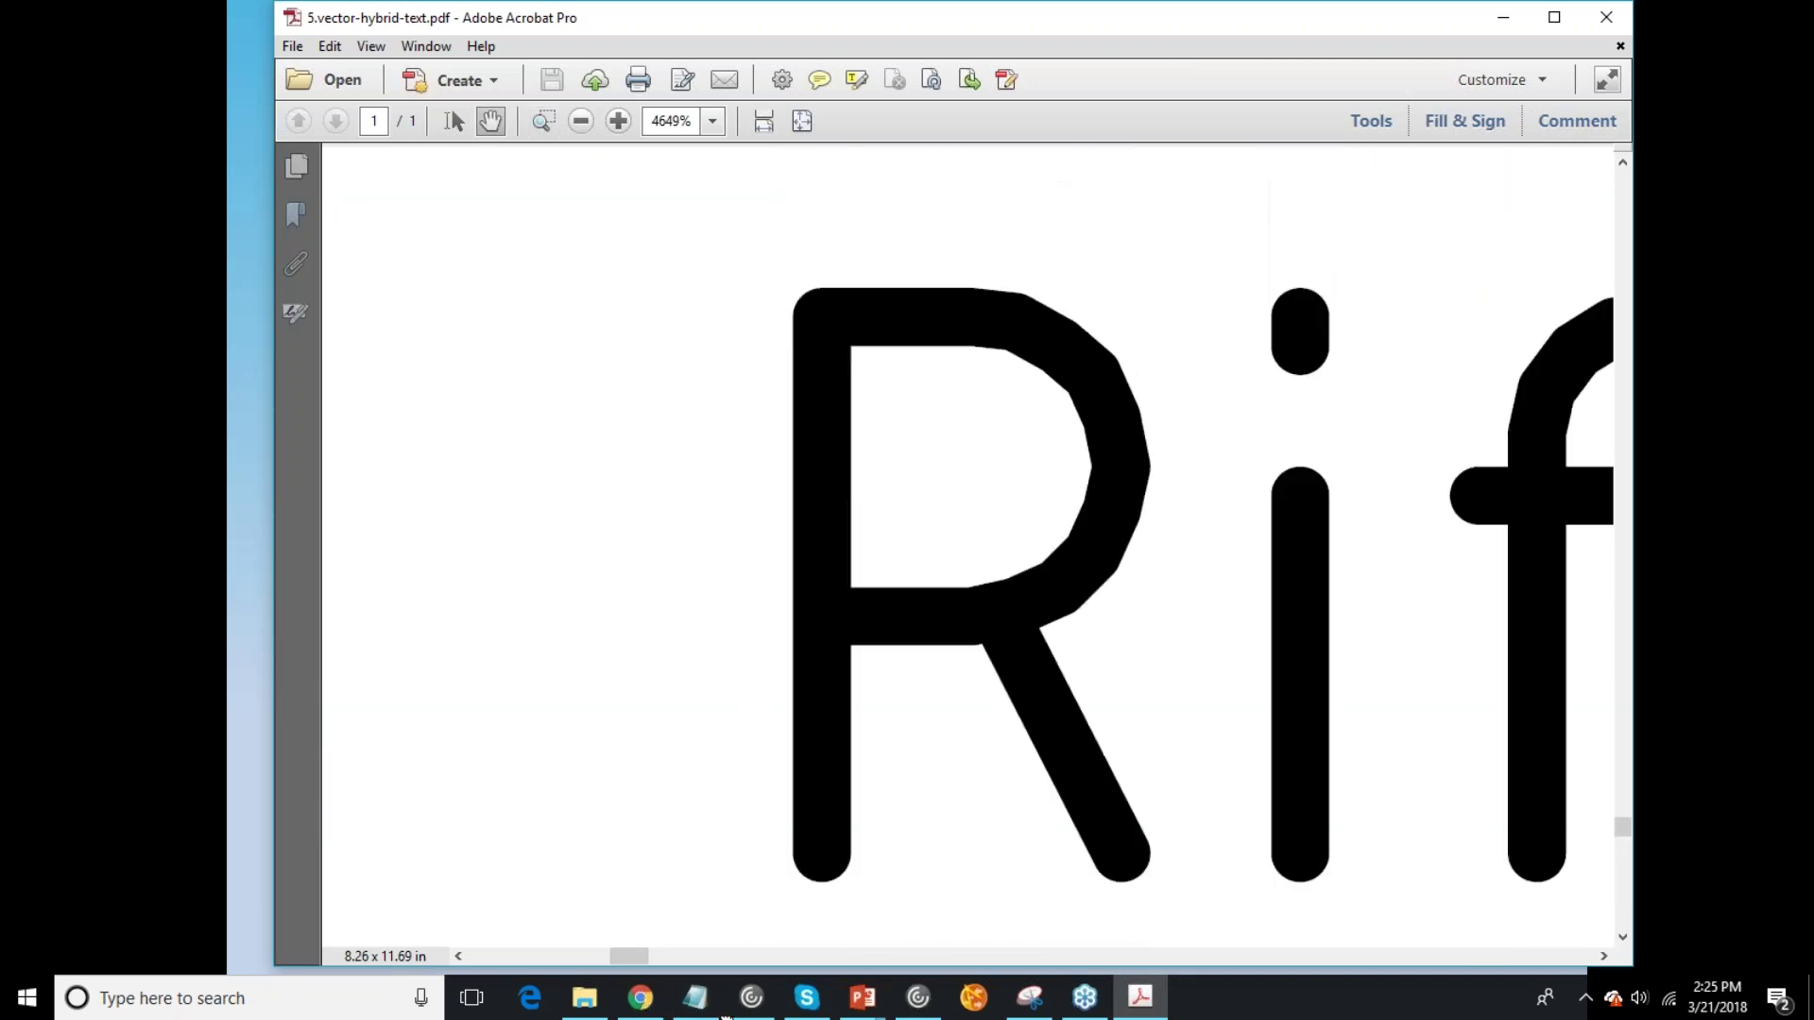
Step: Examine the parts list's number 3 at 4649%, return the page to fit width, and close the file
scroll(681, 401, "up", 5)
scroll(850, 473, "up", 10)
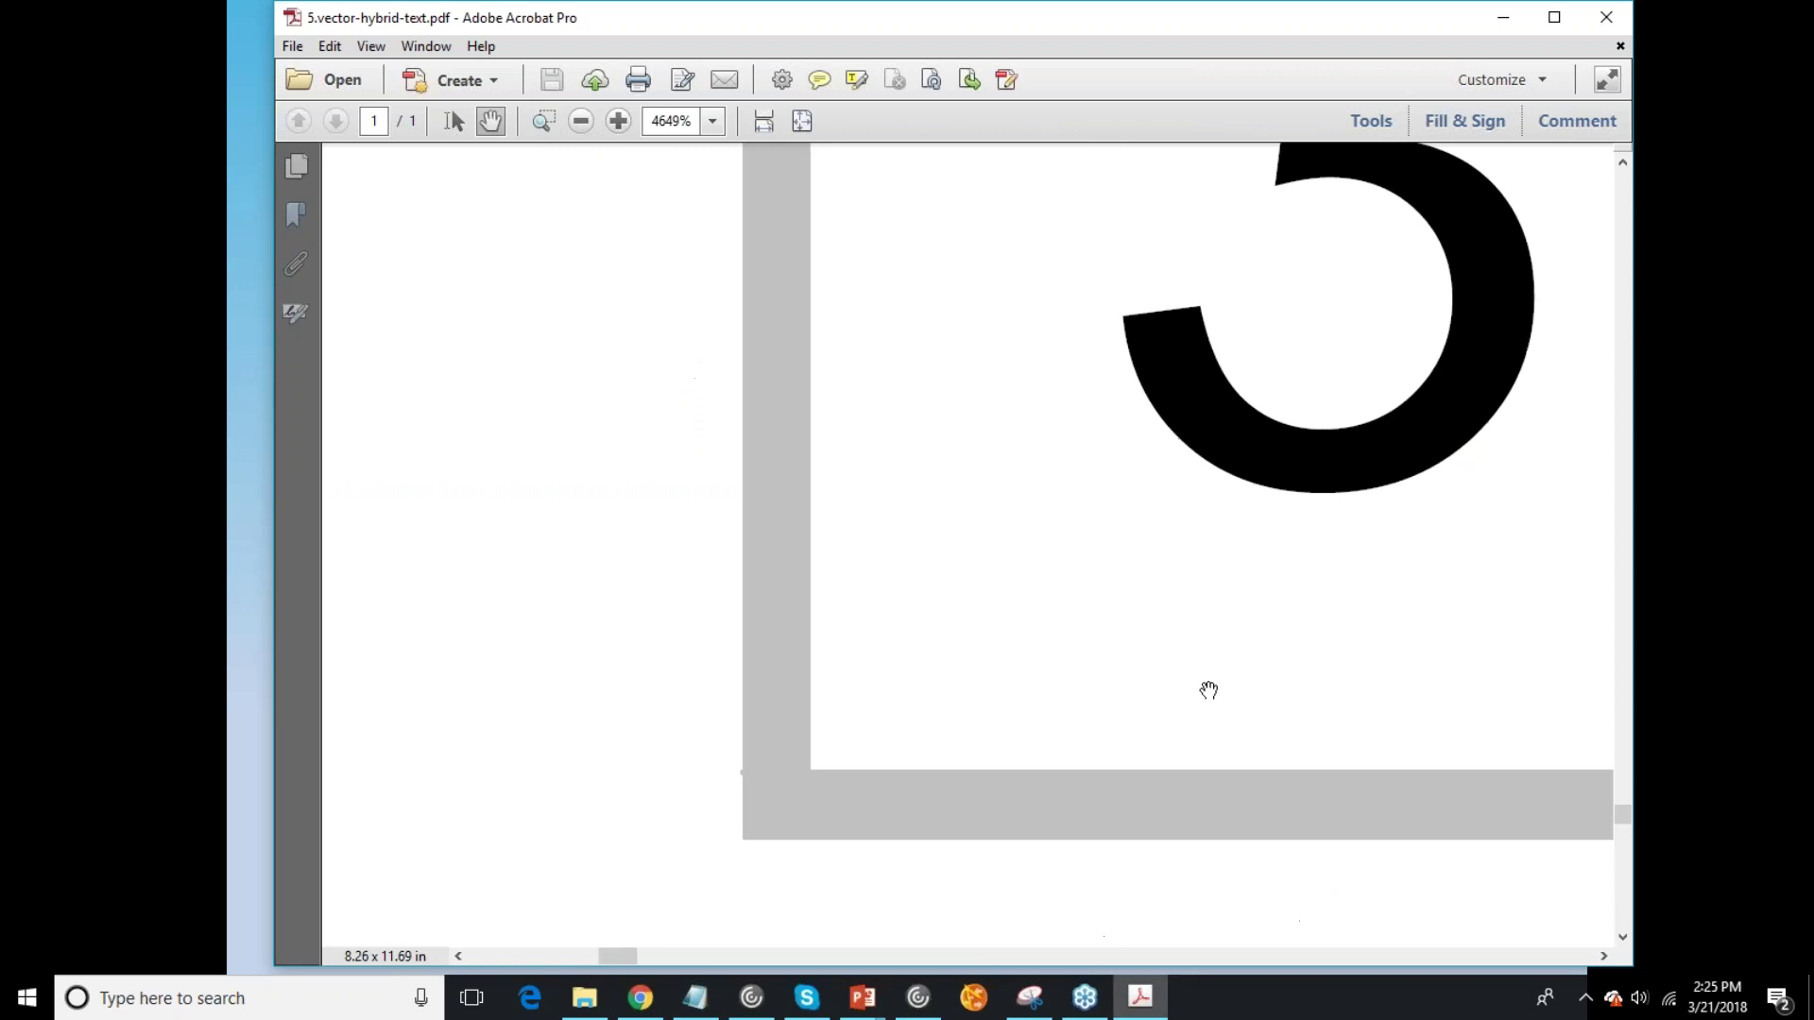
left_click_drag(1341, 708, 1133, 1019)
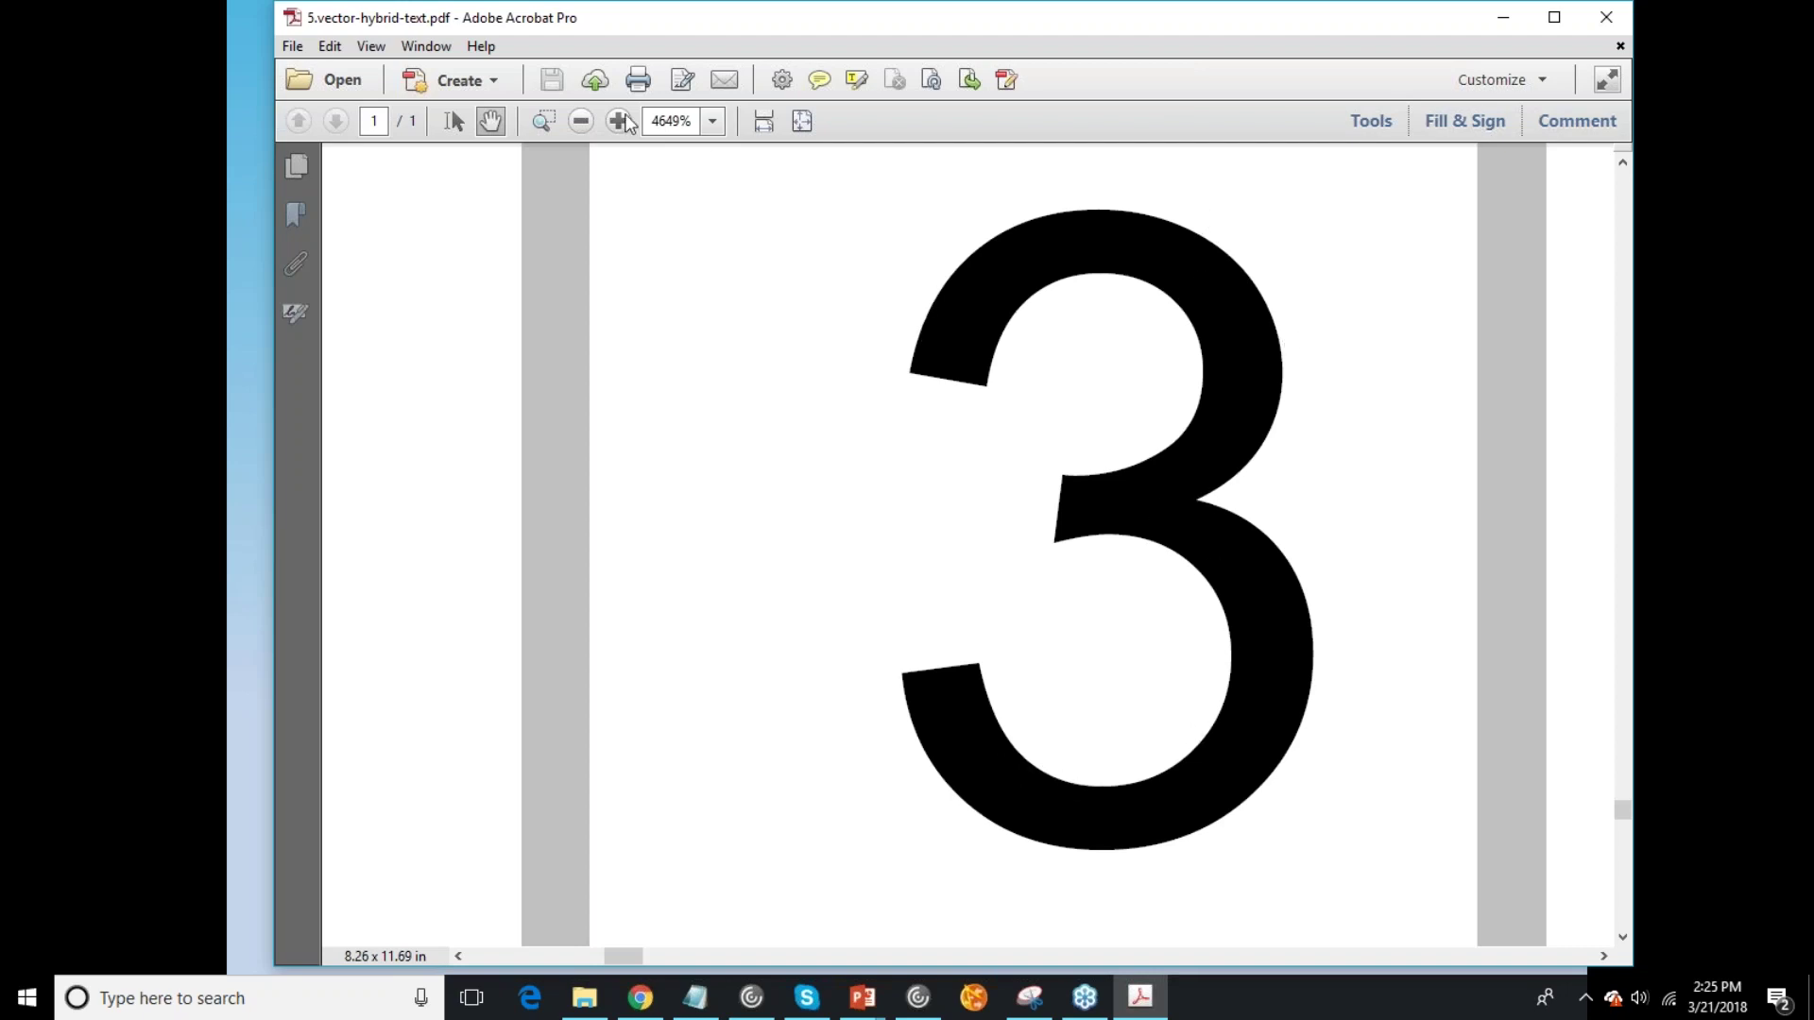
left_click(764, 123)
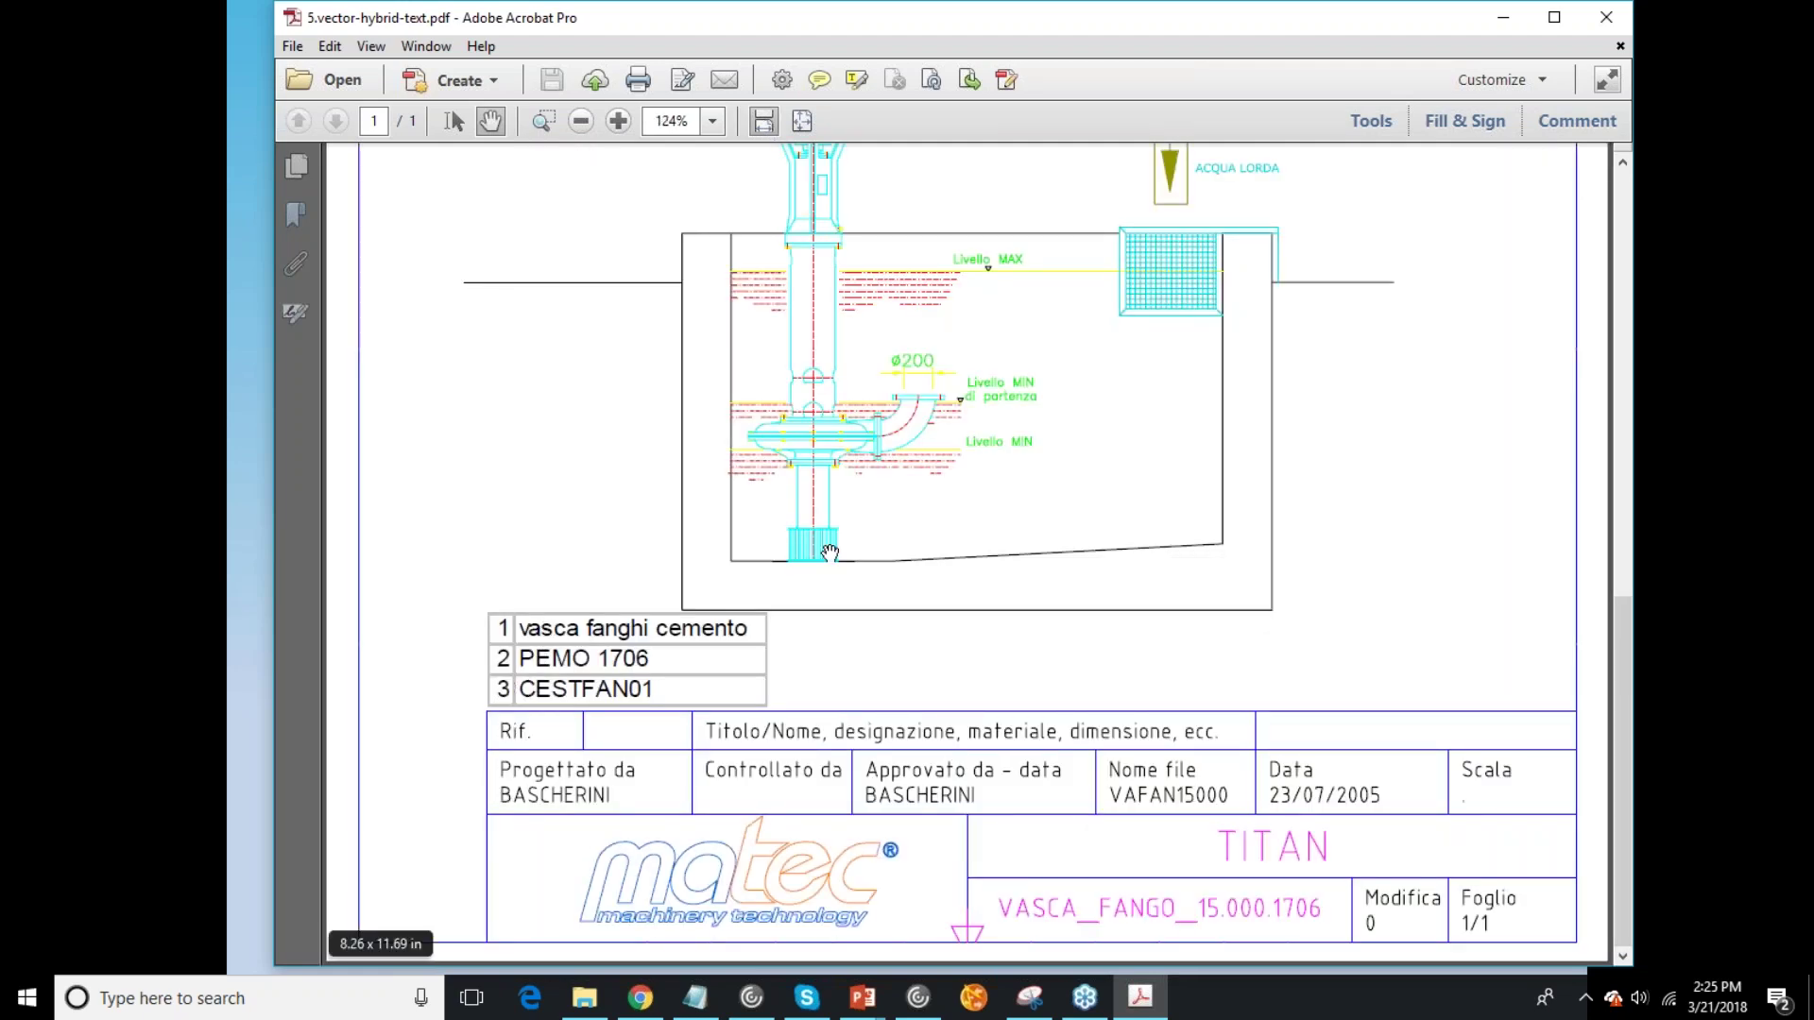
left_click(1603, 19)
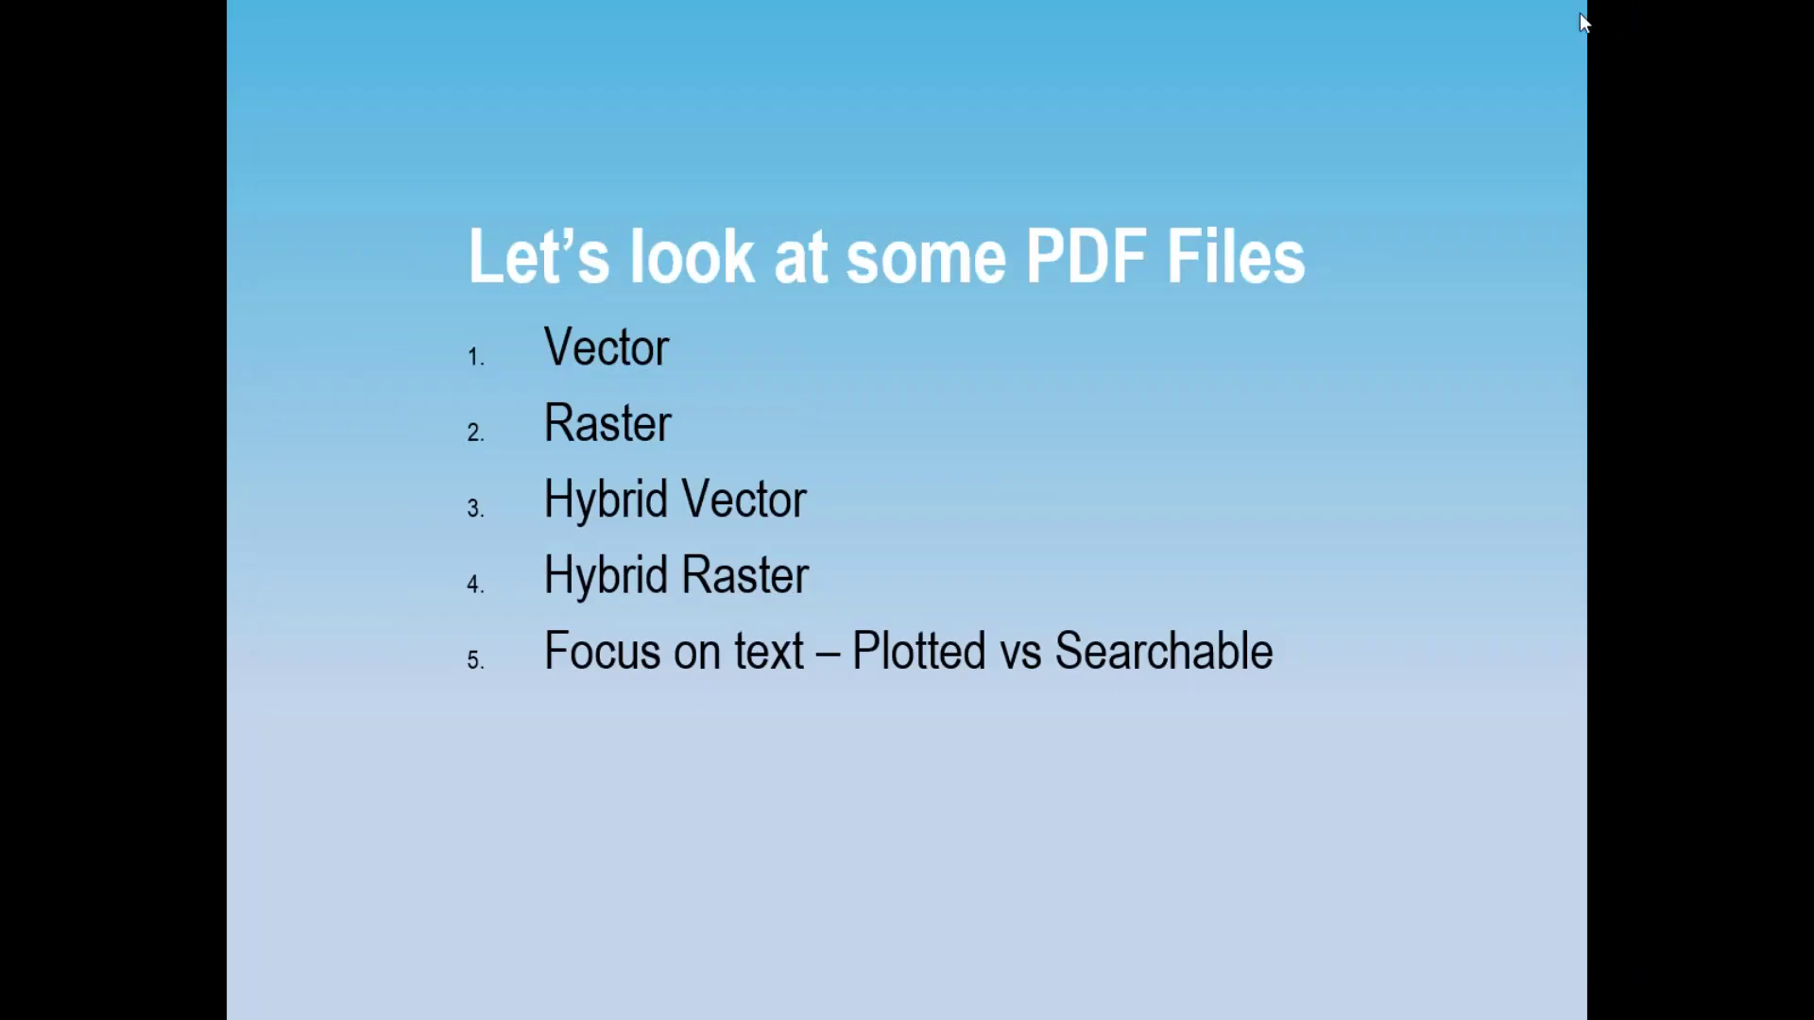
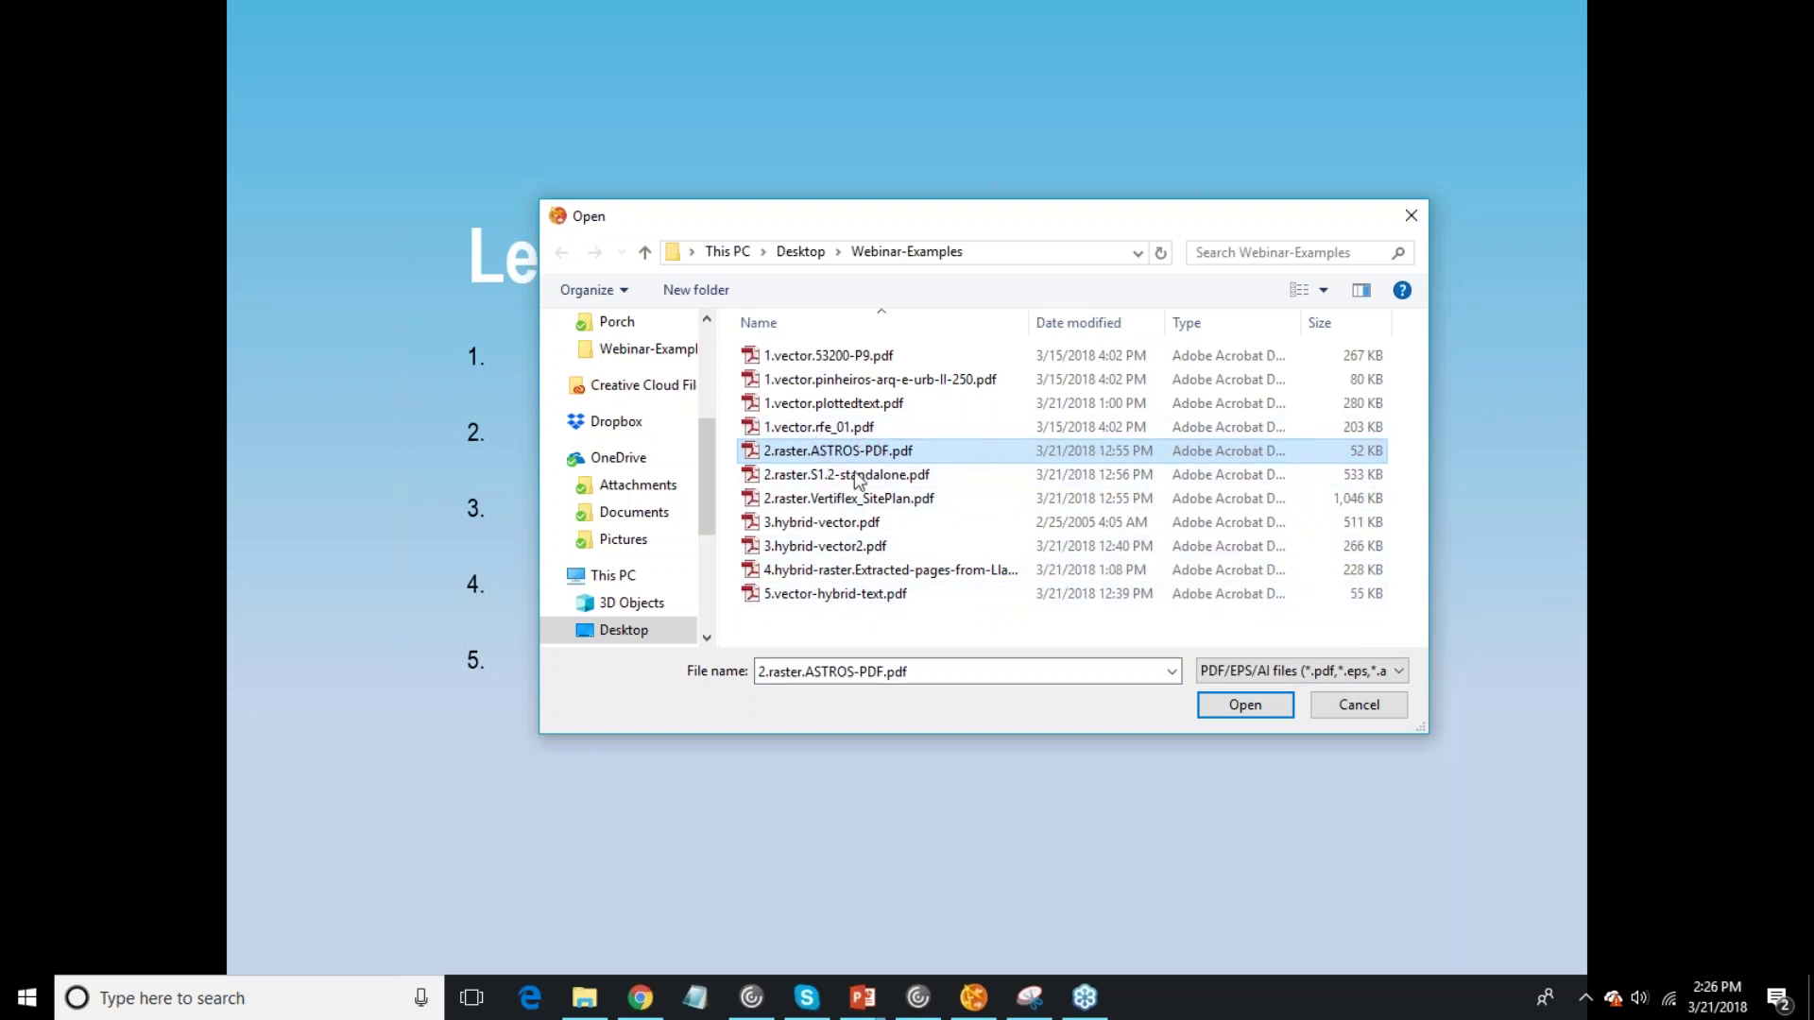
Step: Load 3.hybrid-vector.pdf from the Webinar-Examples folder as the file to convert
left_click(824, 526)
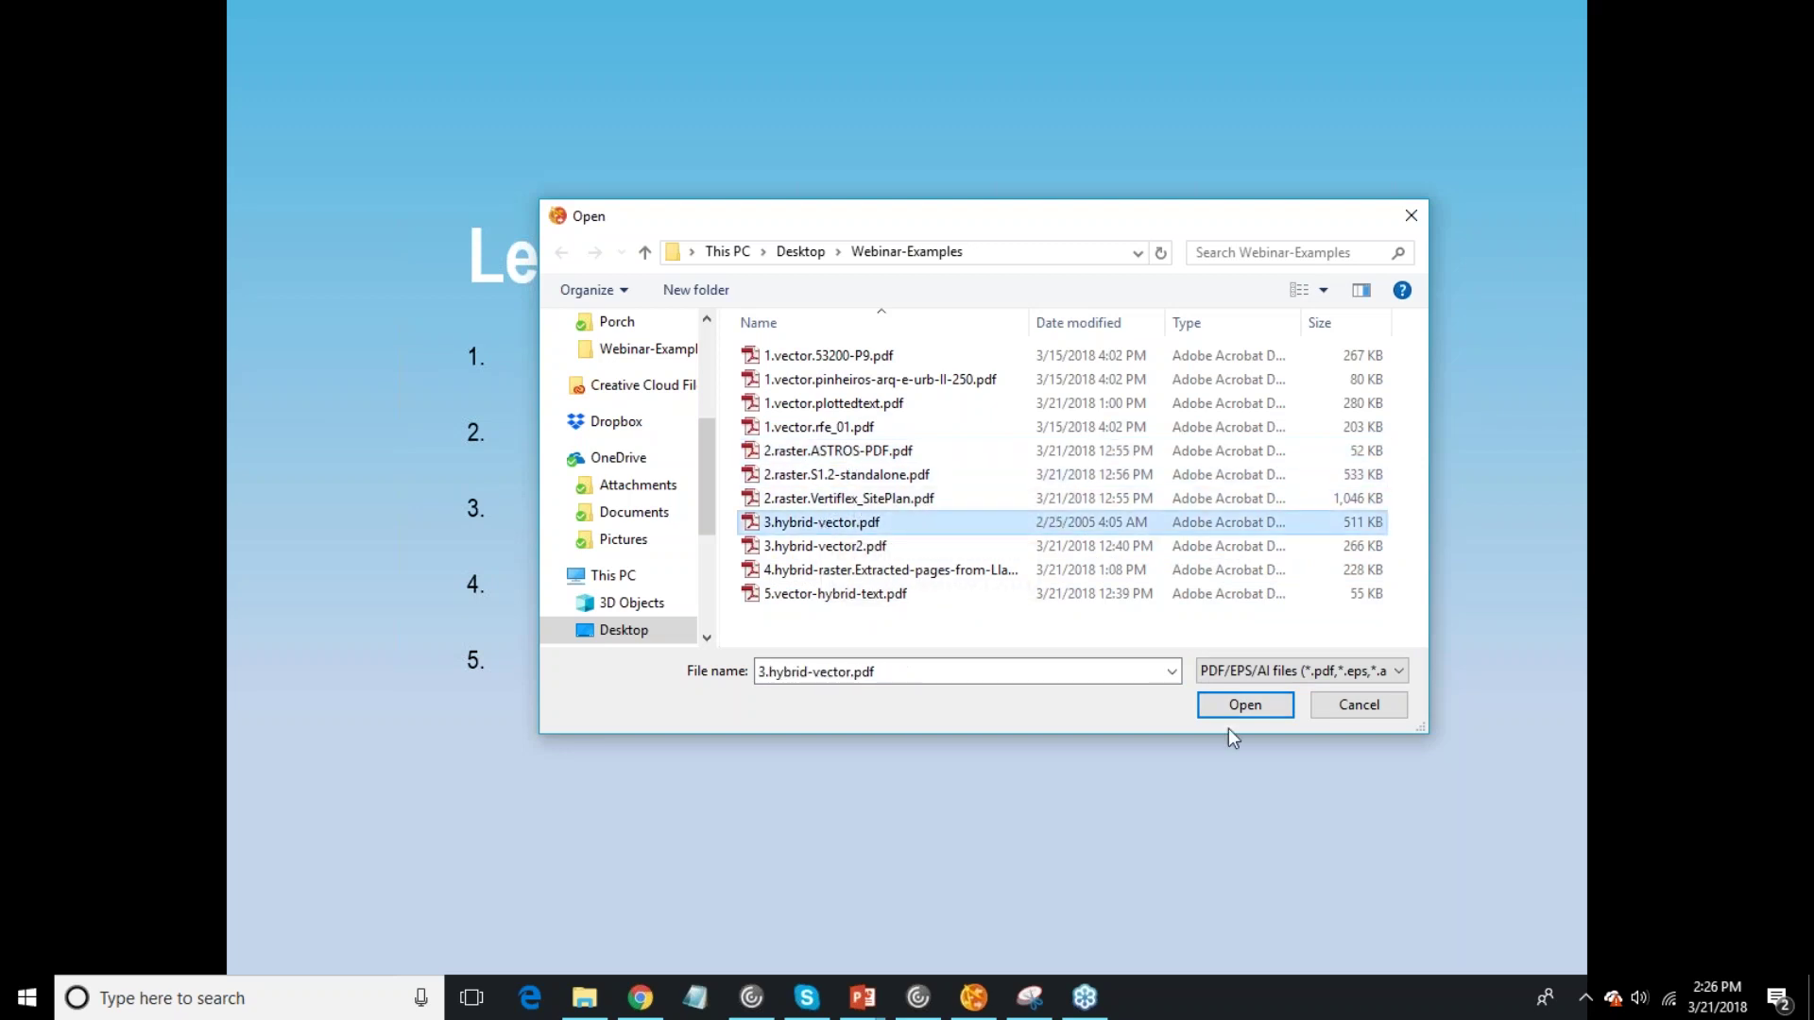
left_click(1252, 708)
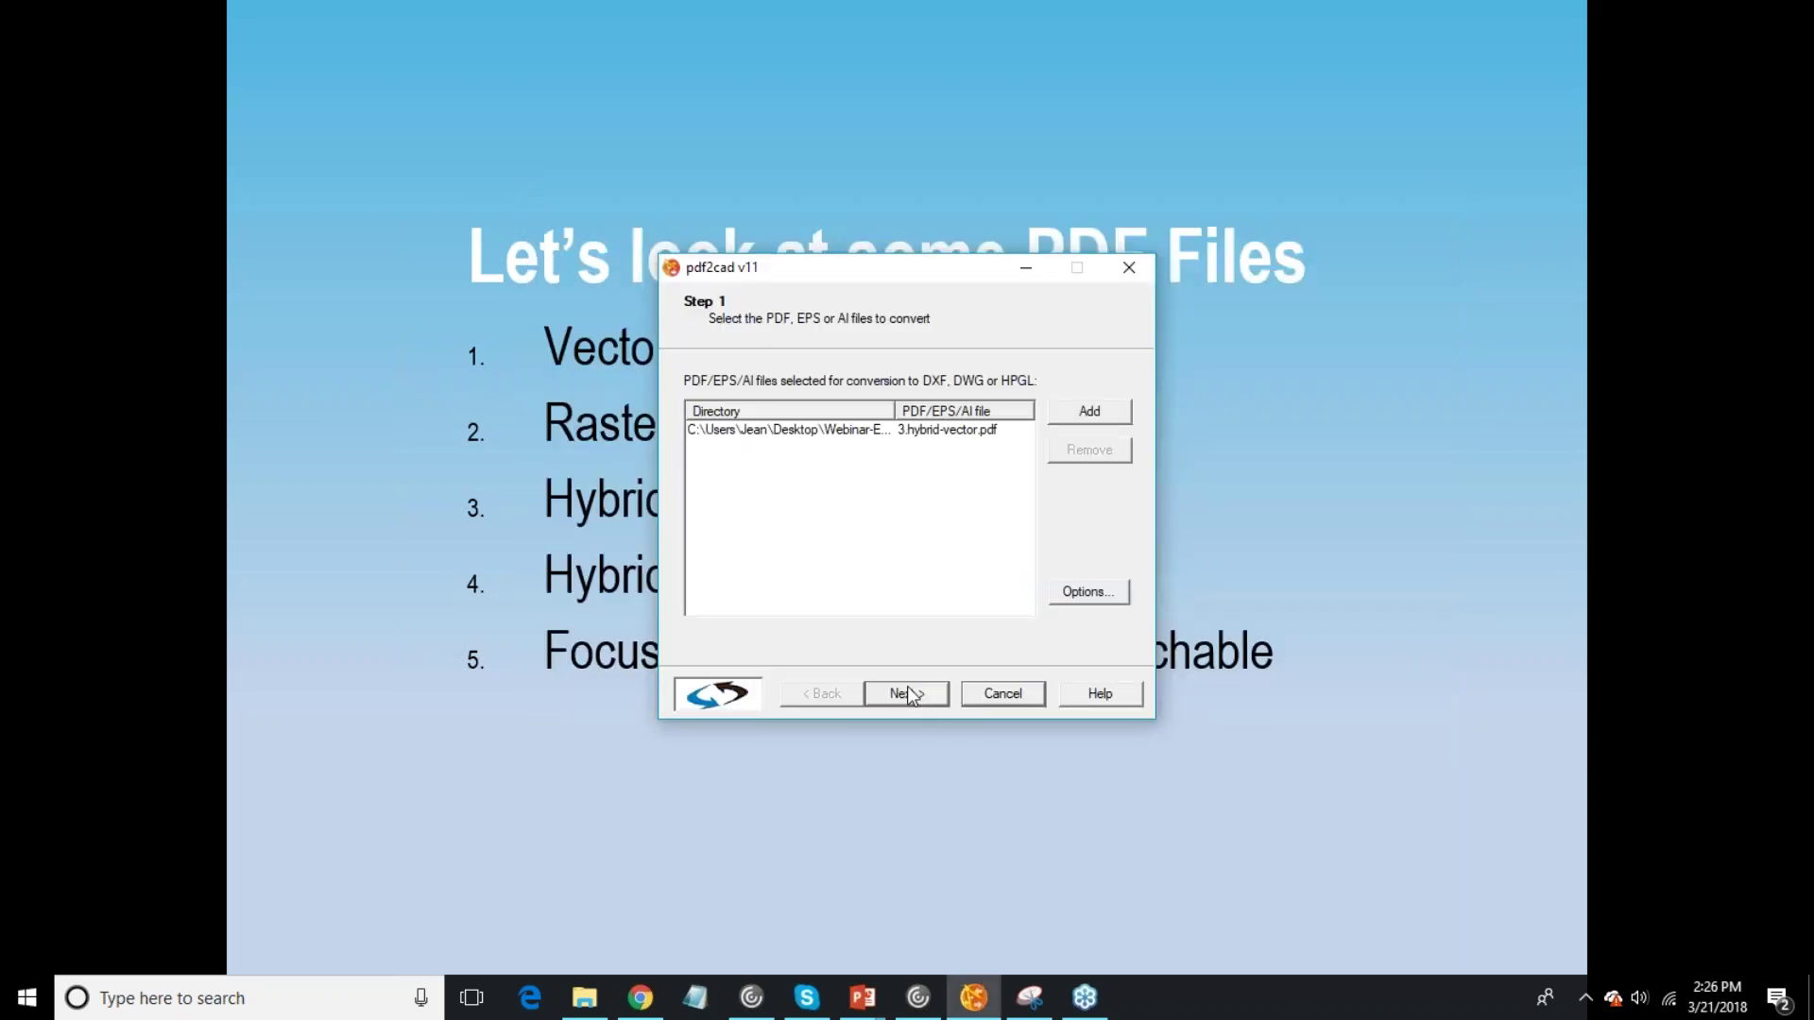
Step: Review the conversion filter's General, Font Mappings and Page options, including the choices for mapping a multipage PDF file
left_click(1085, 592)
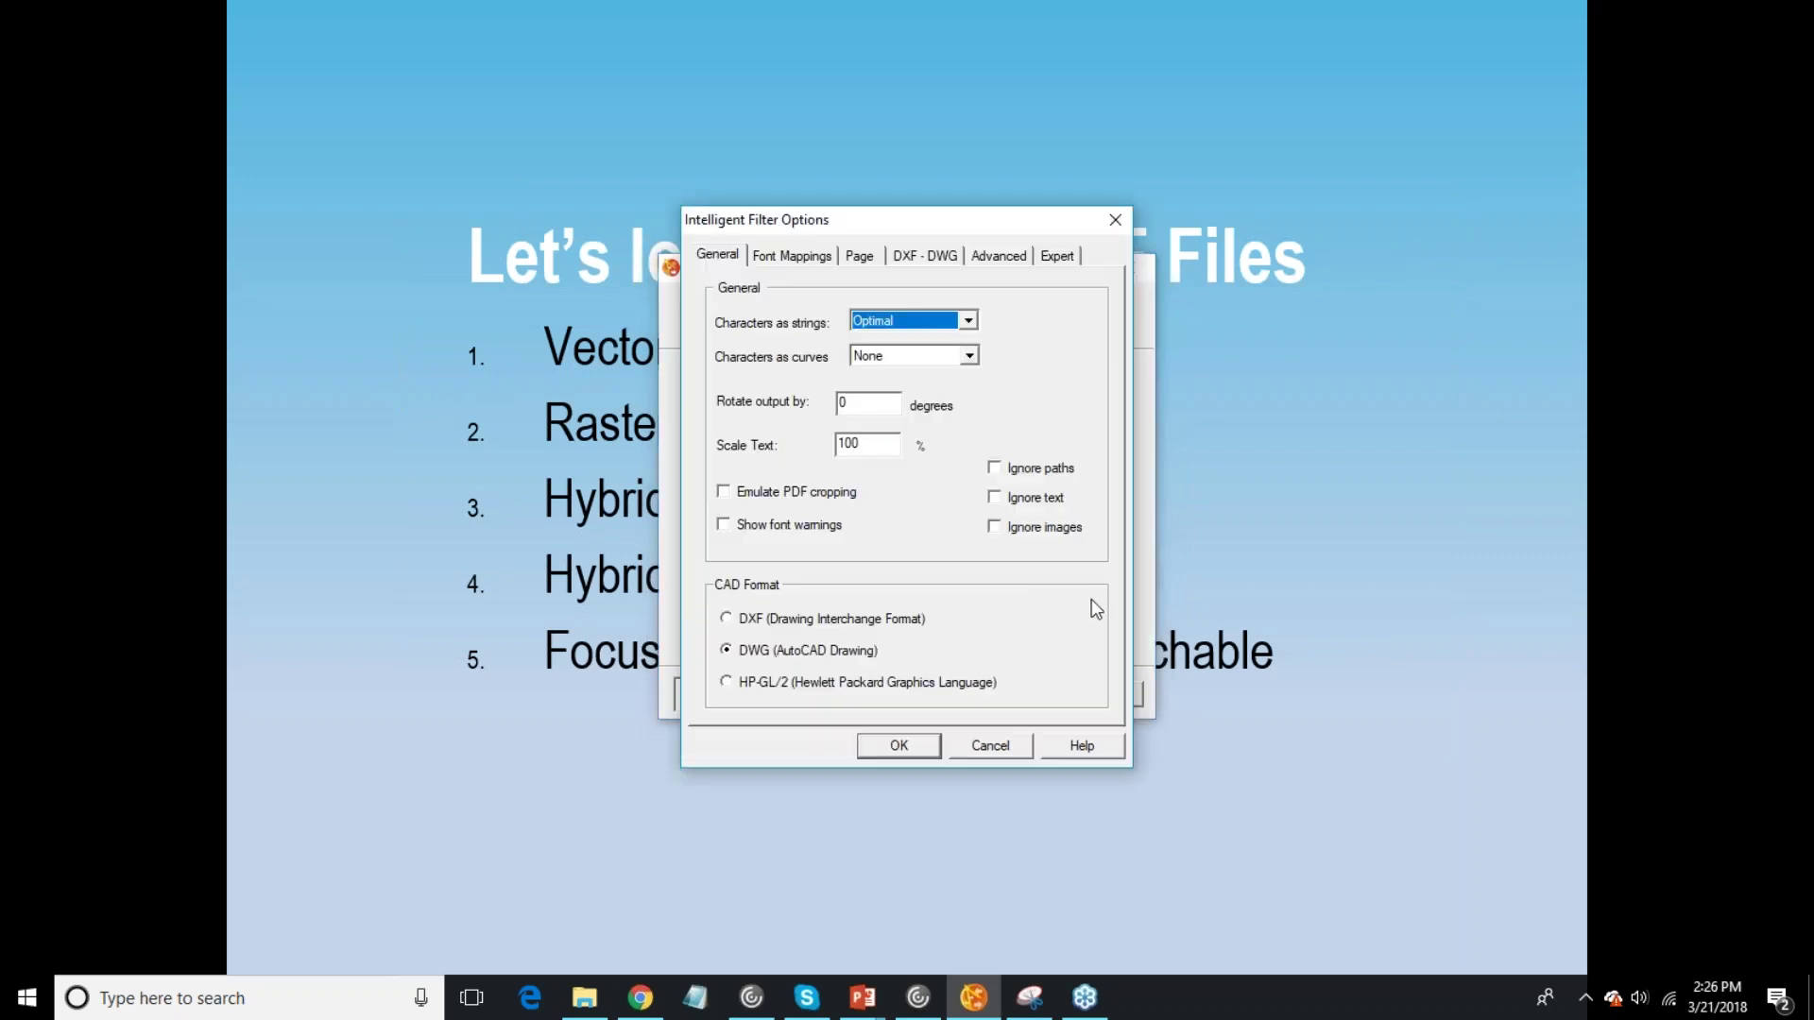
left_click_drag(974, 215, 1358, 131)
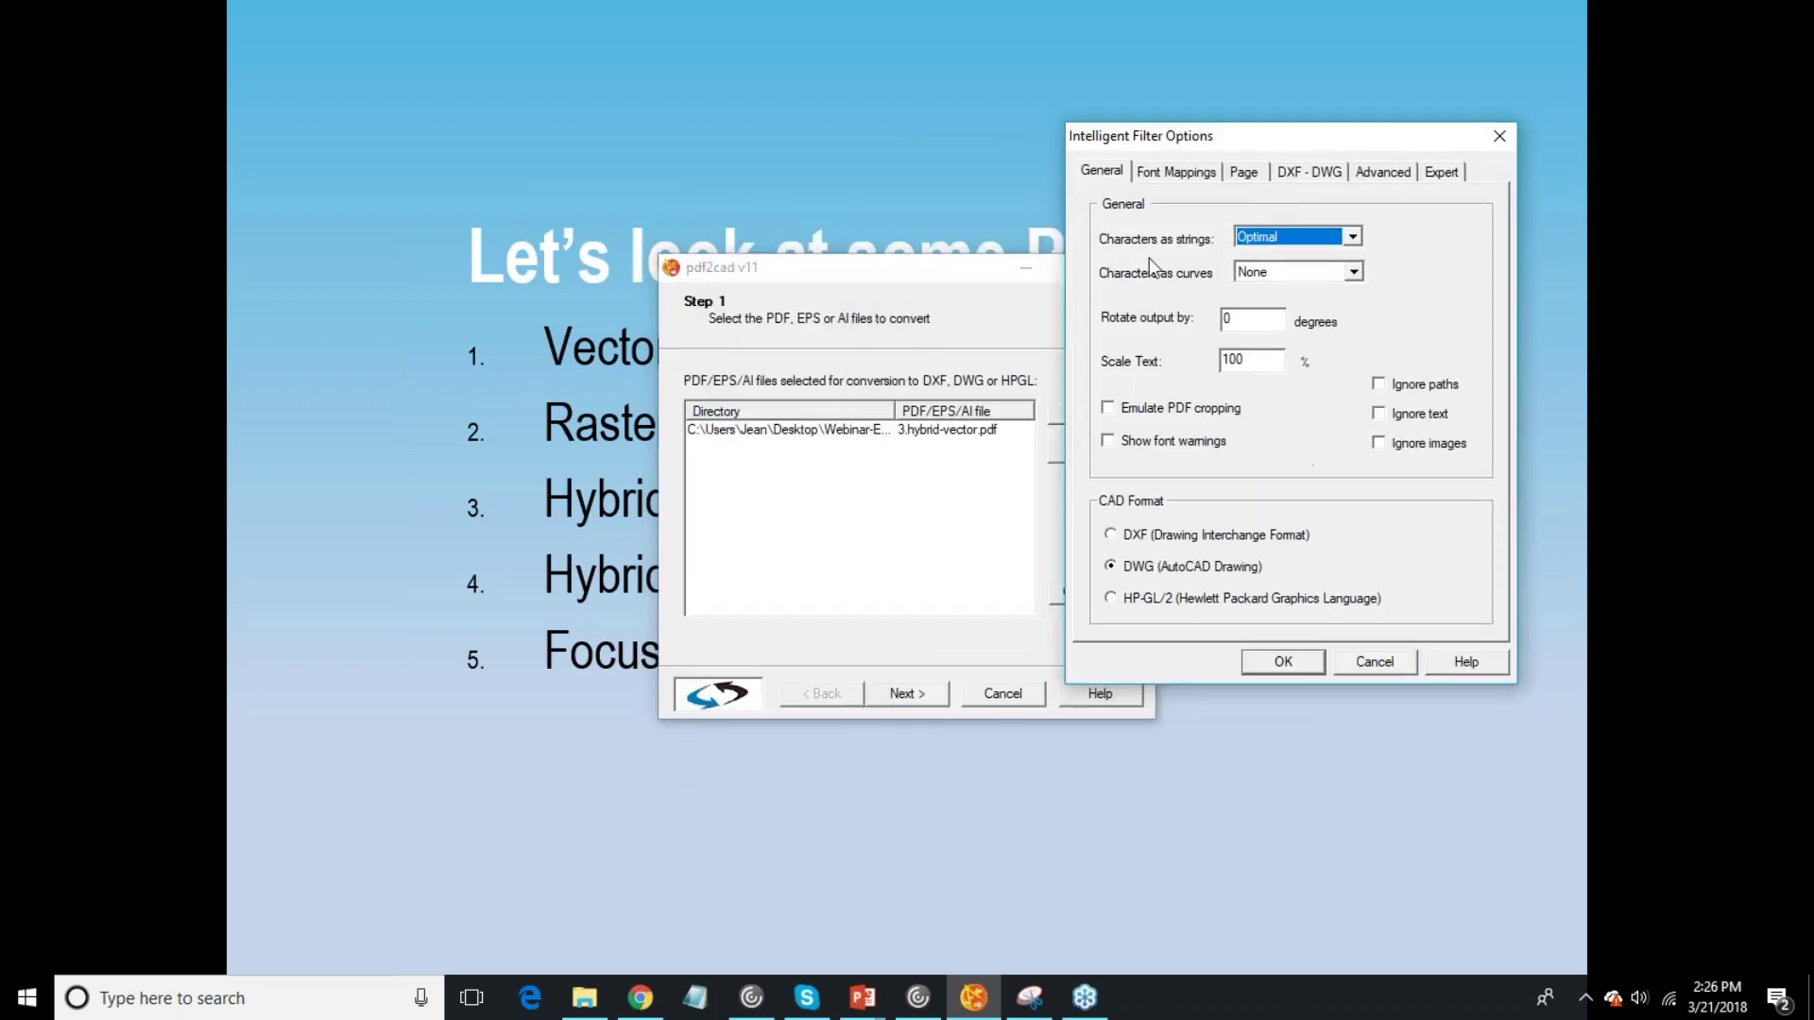
left_click(1101, 174)
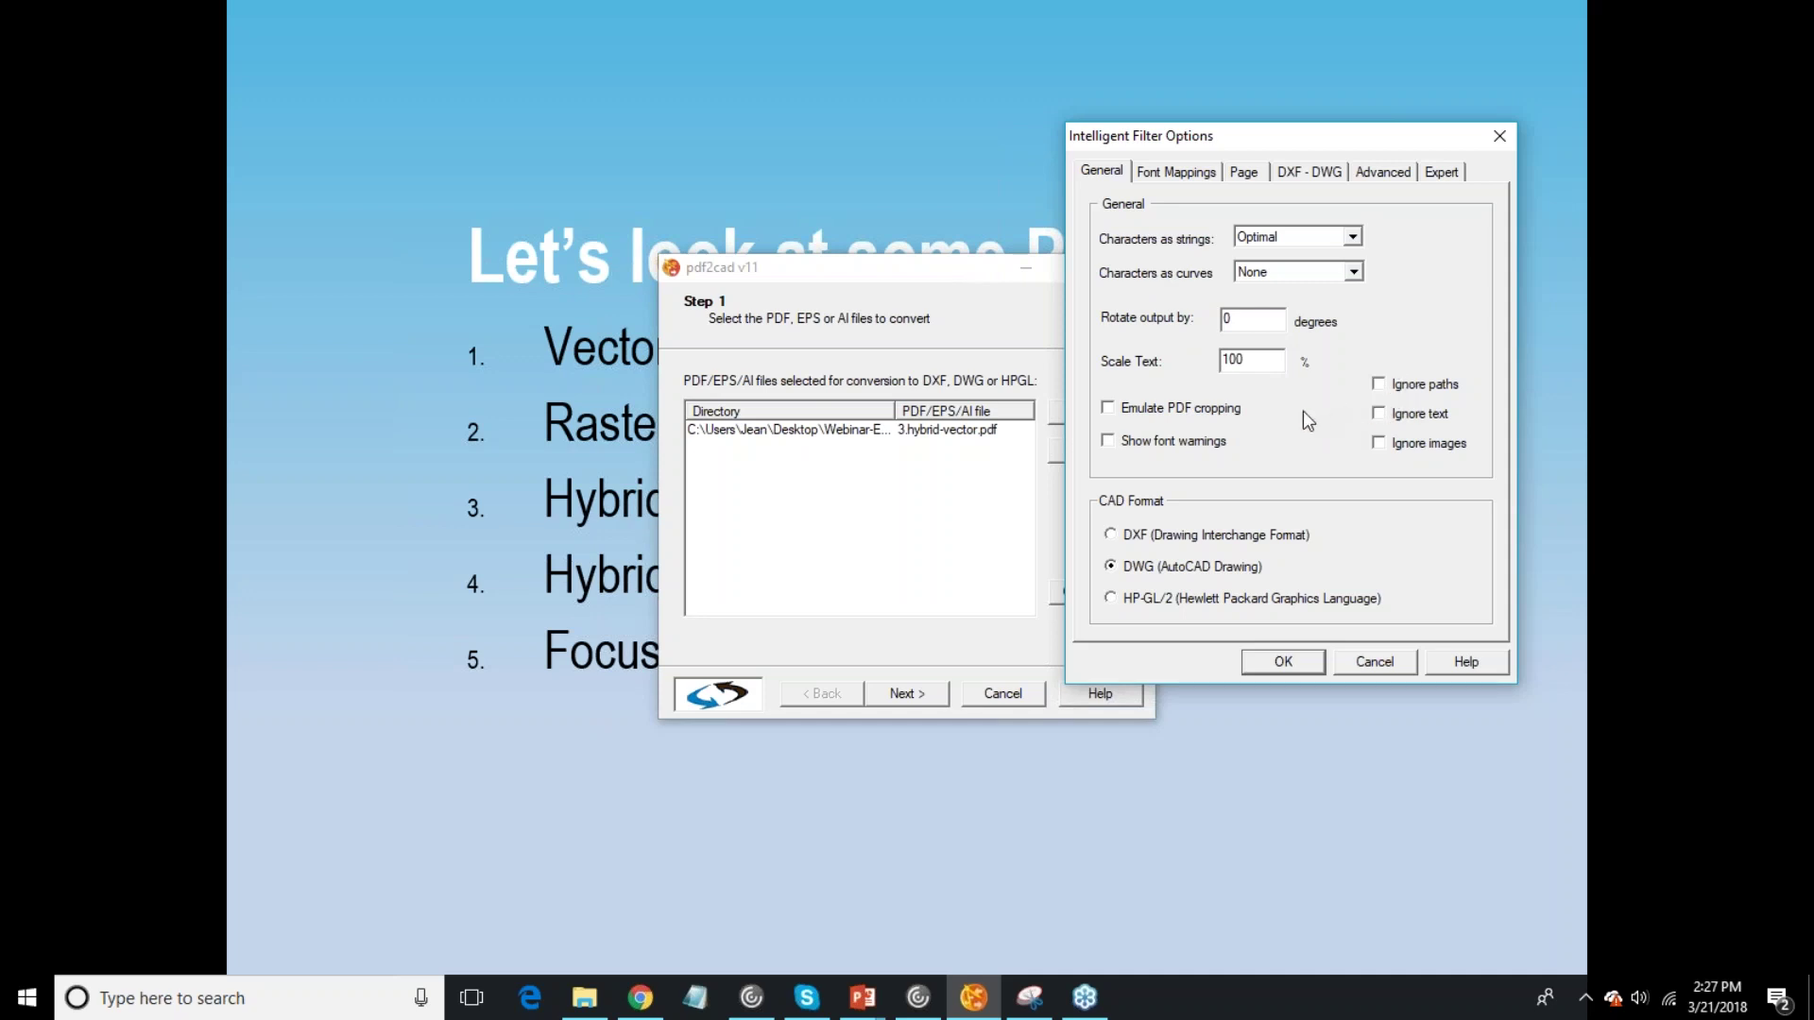
left_click(1179, 174)
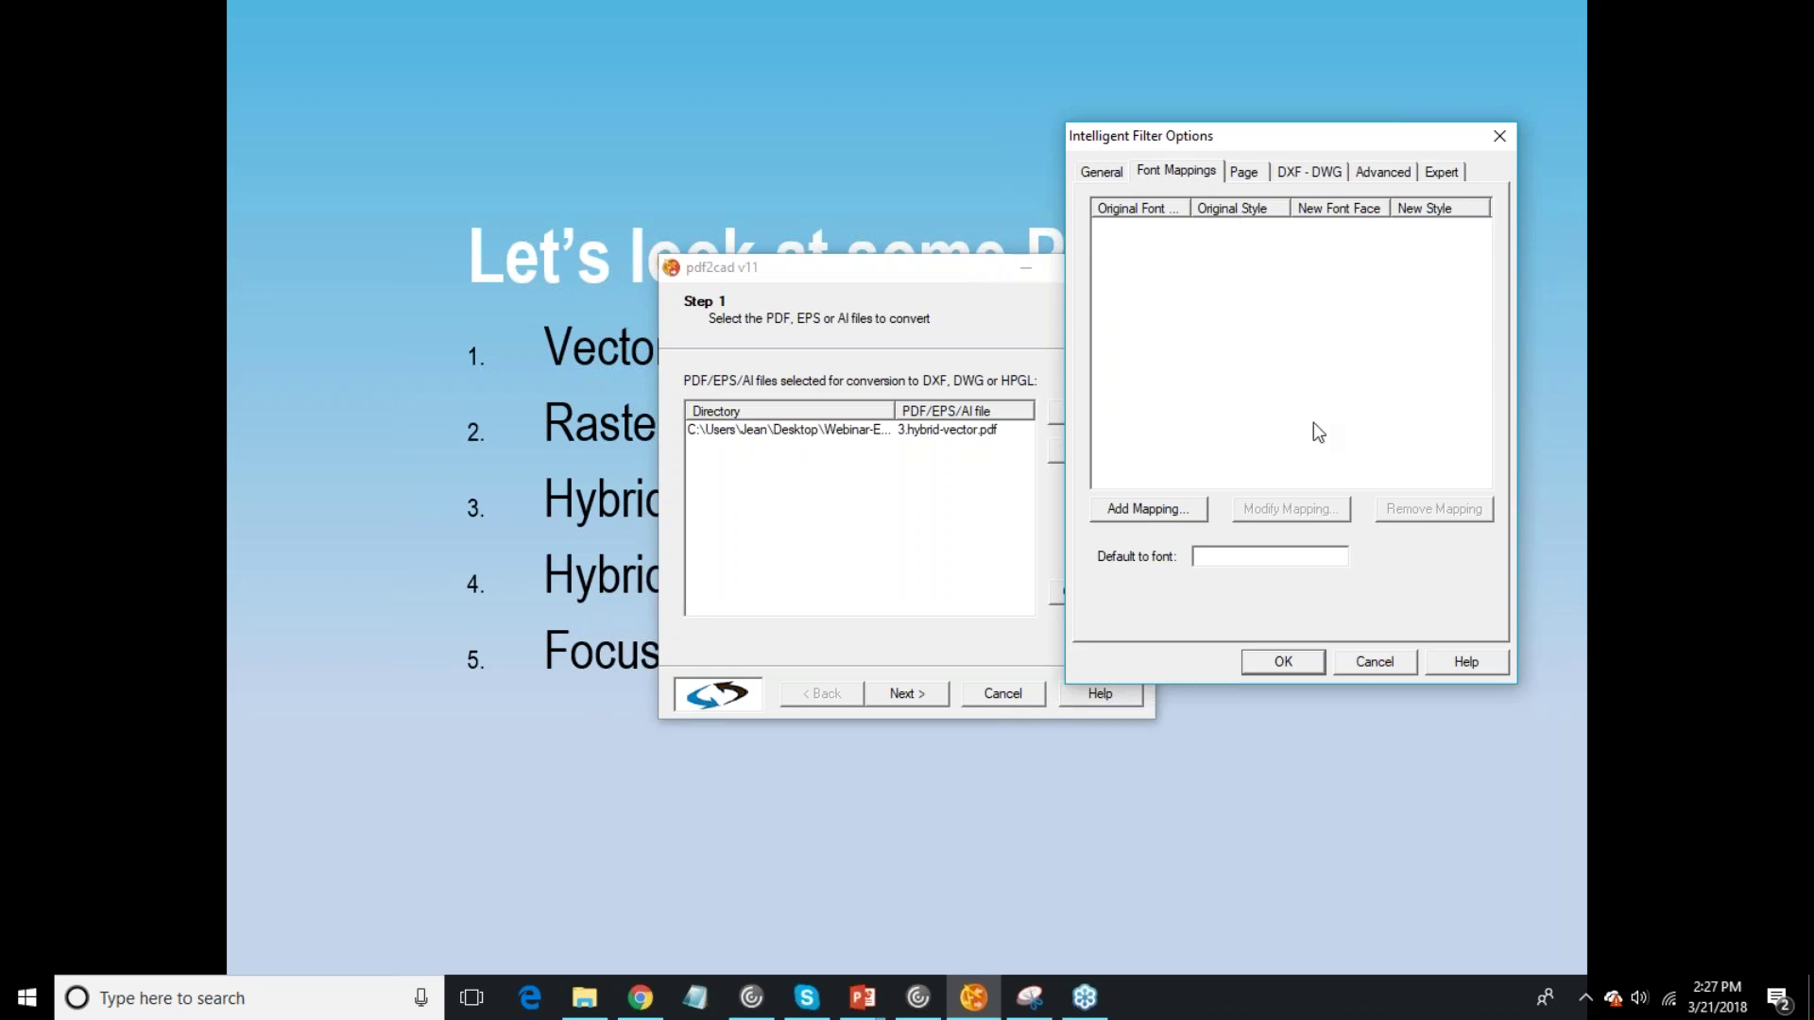
left_click(1244, 173)
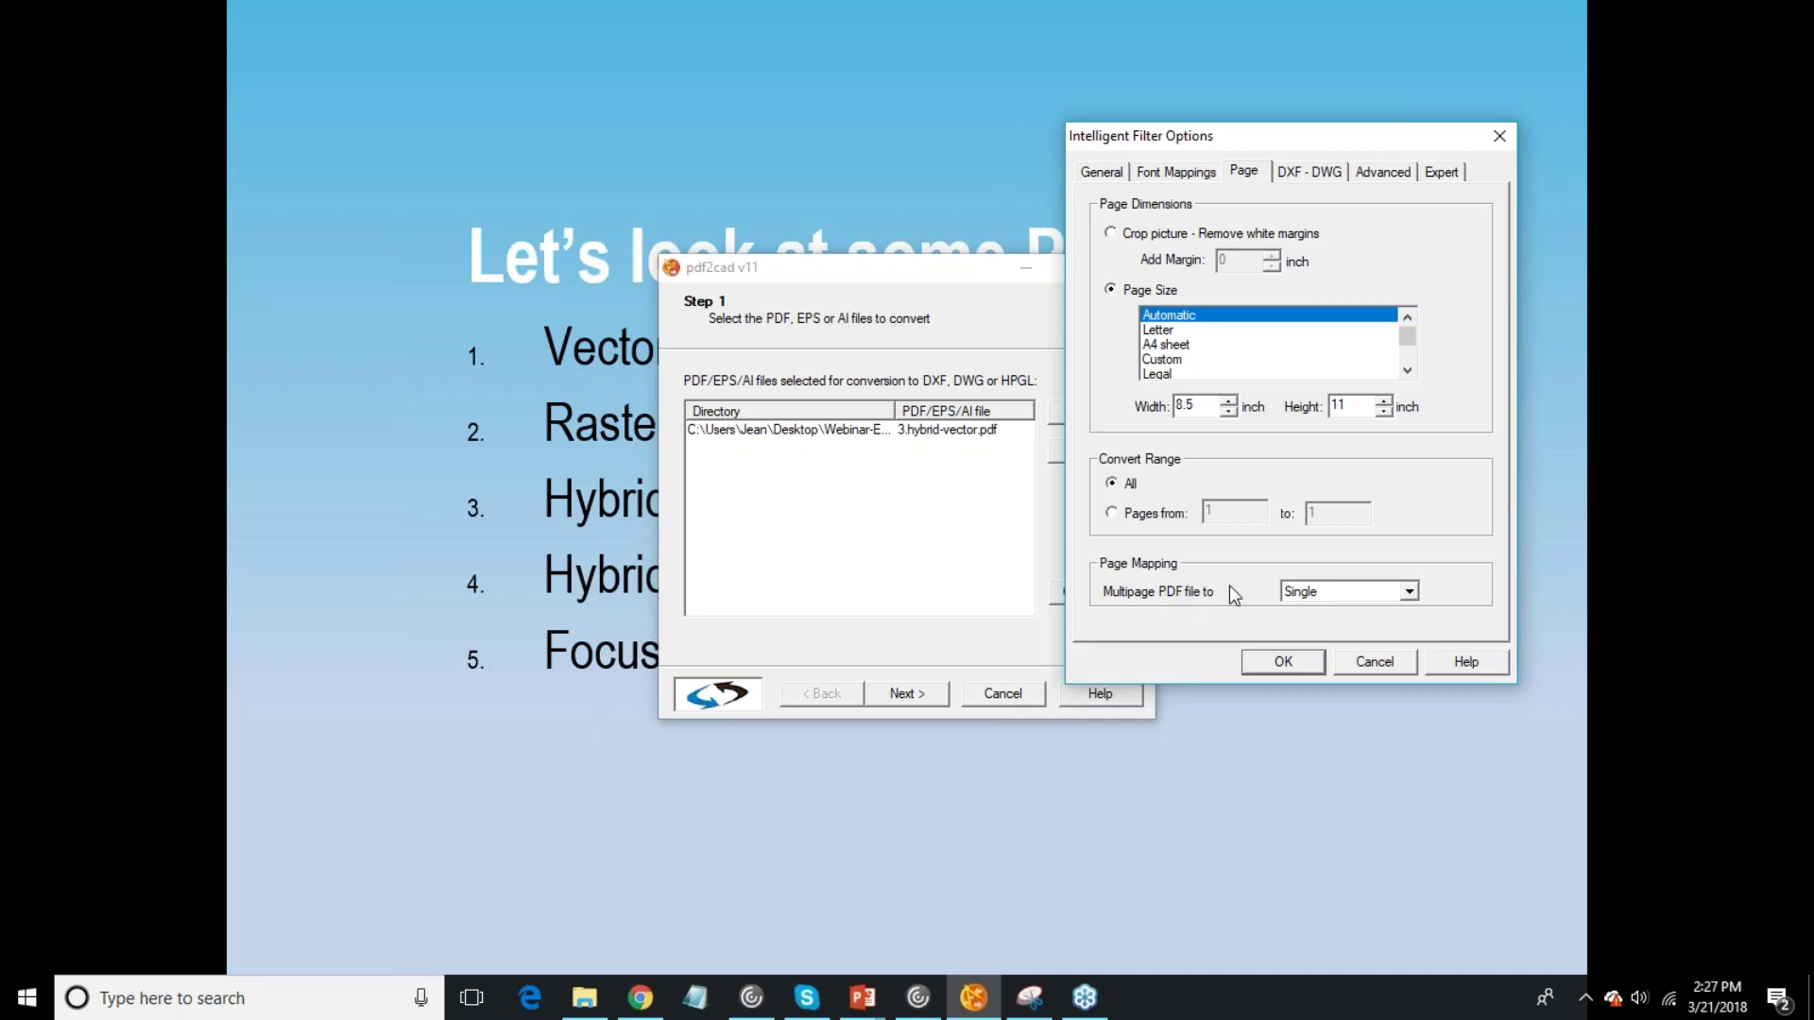
left_click(1307, 592)
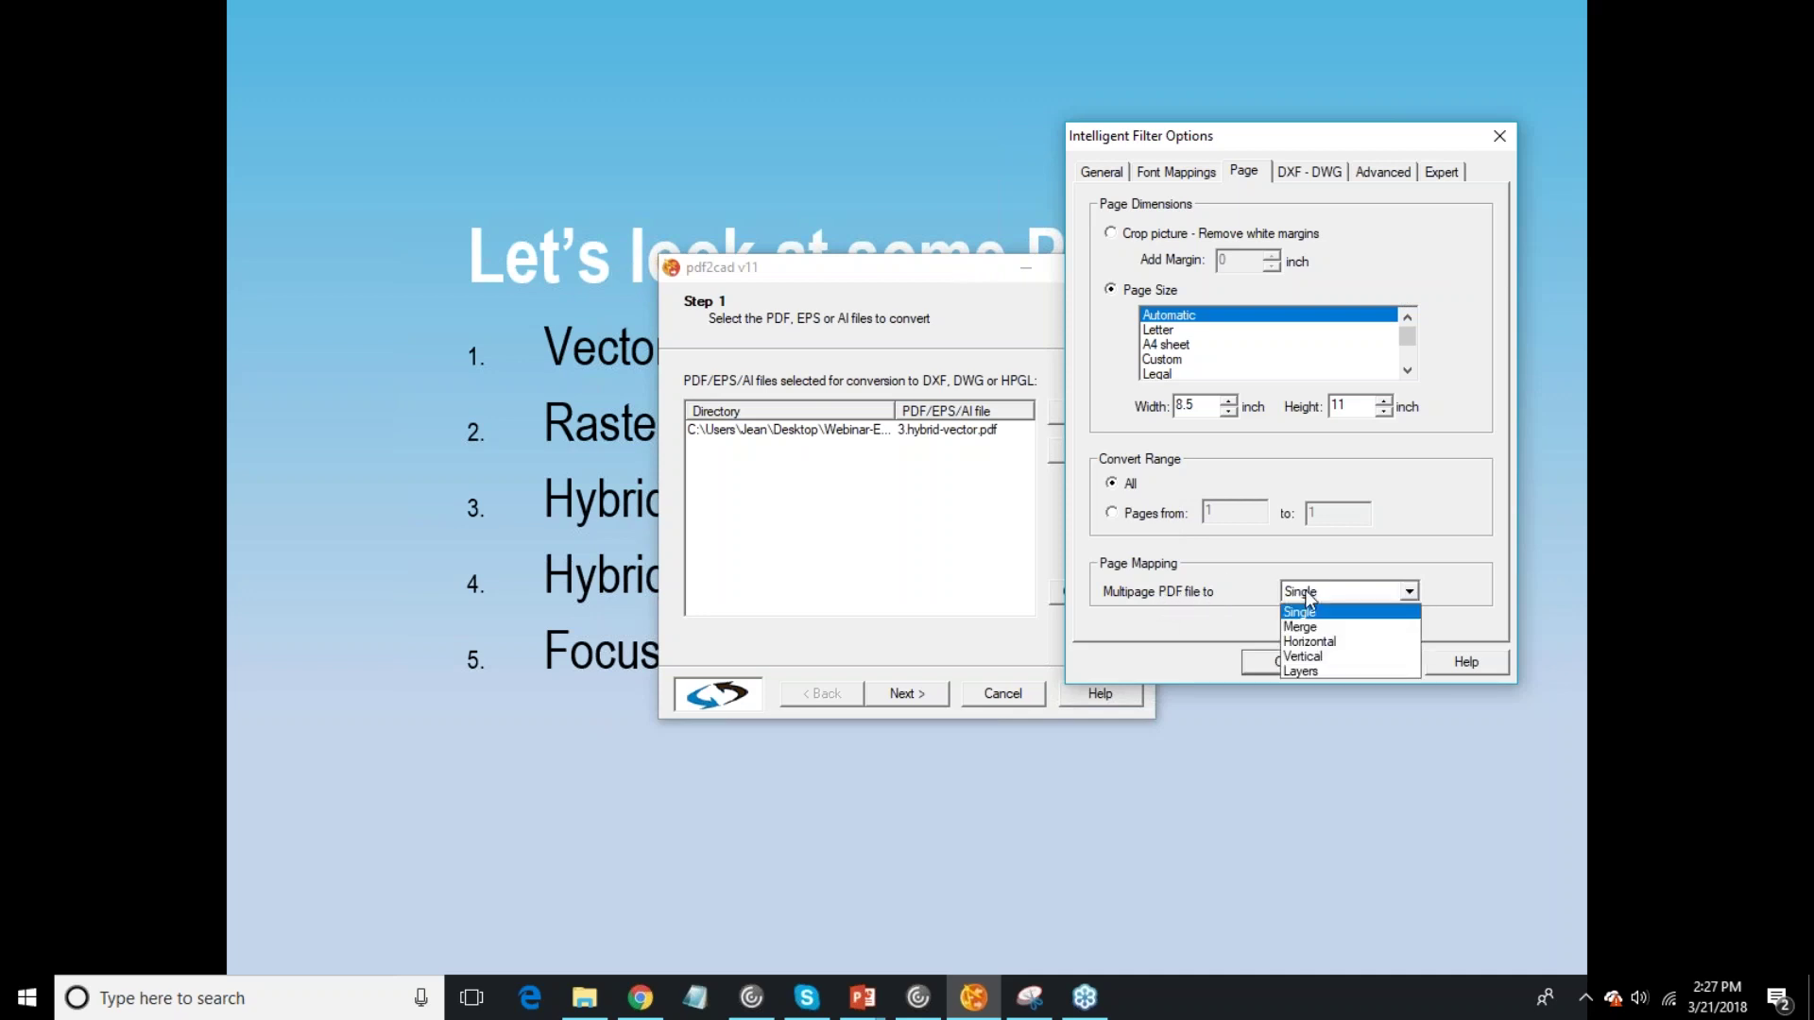
left_click(1243, 602)
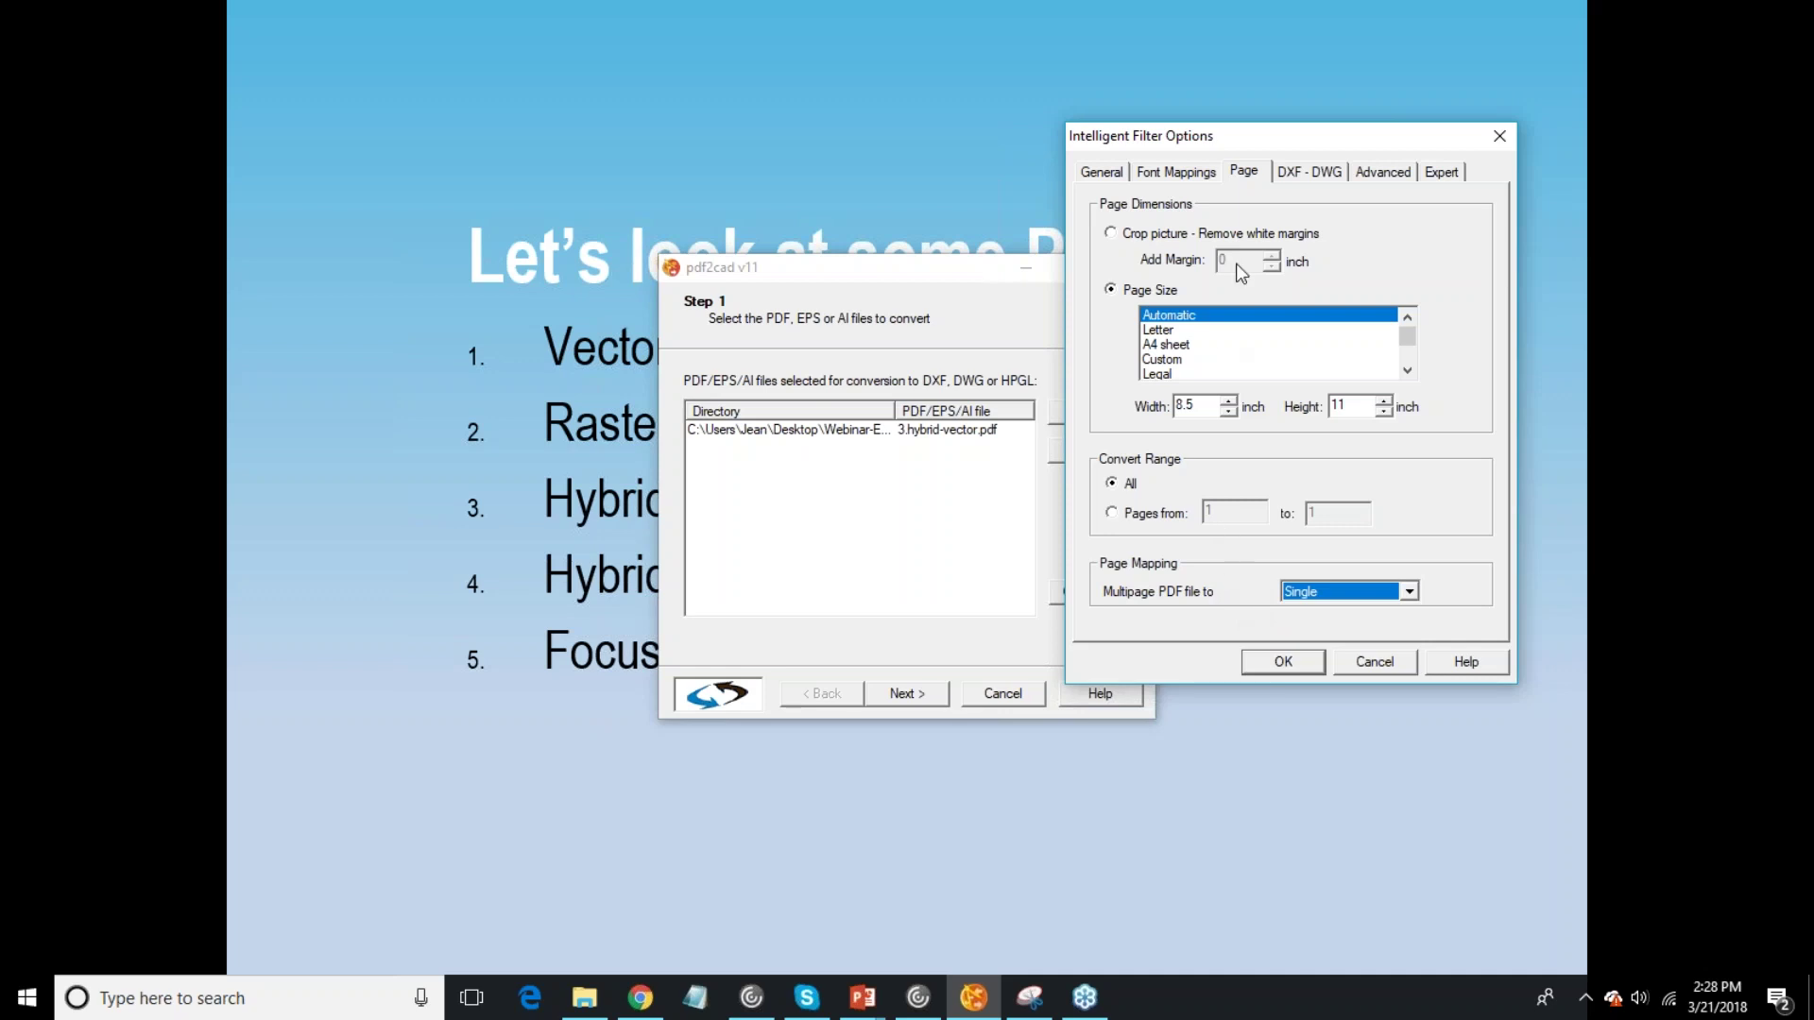
Step: Review the filter's DXF - DWG, Advanced and Expert options, and leave them without saving changes
left_click(1311, 175)
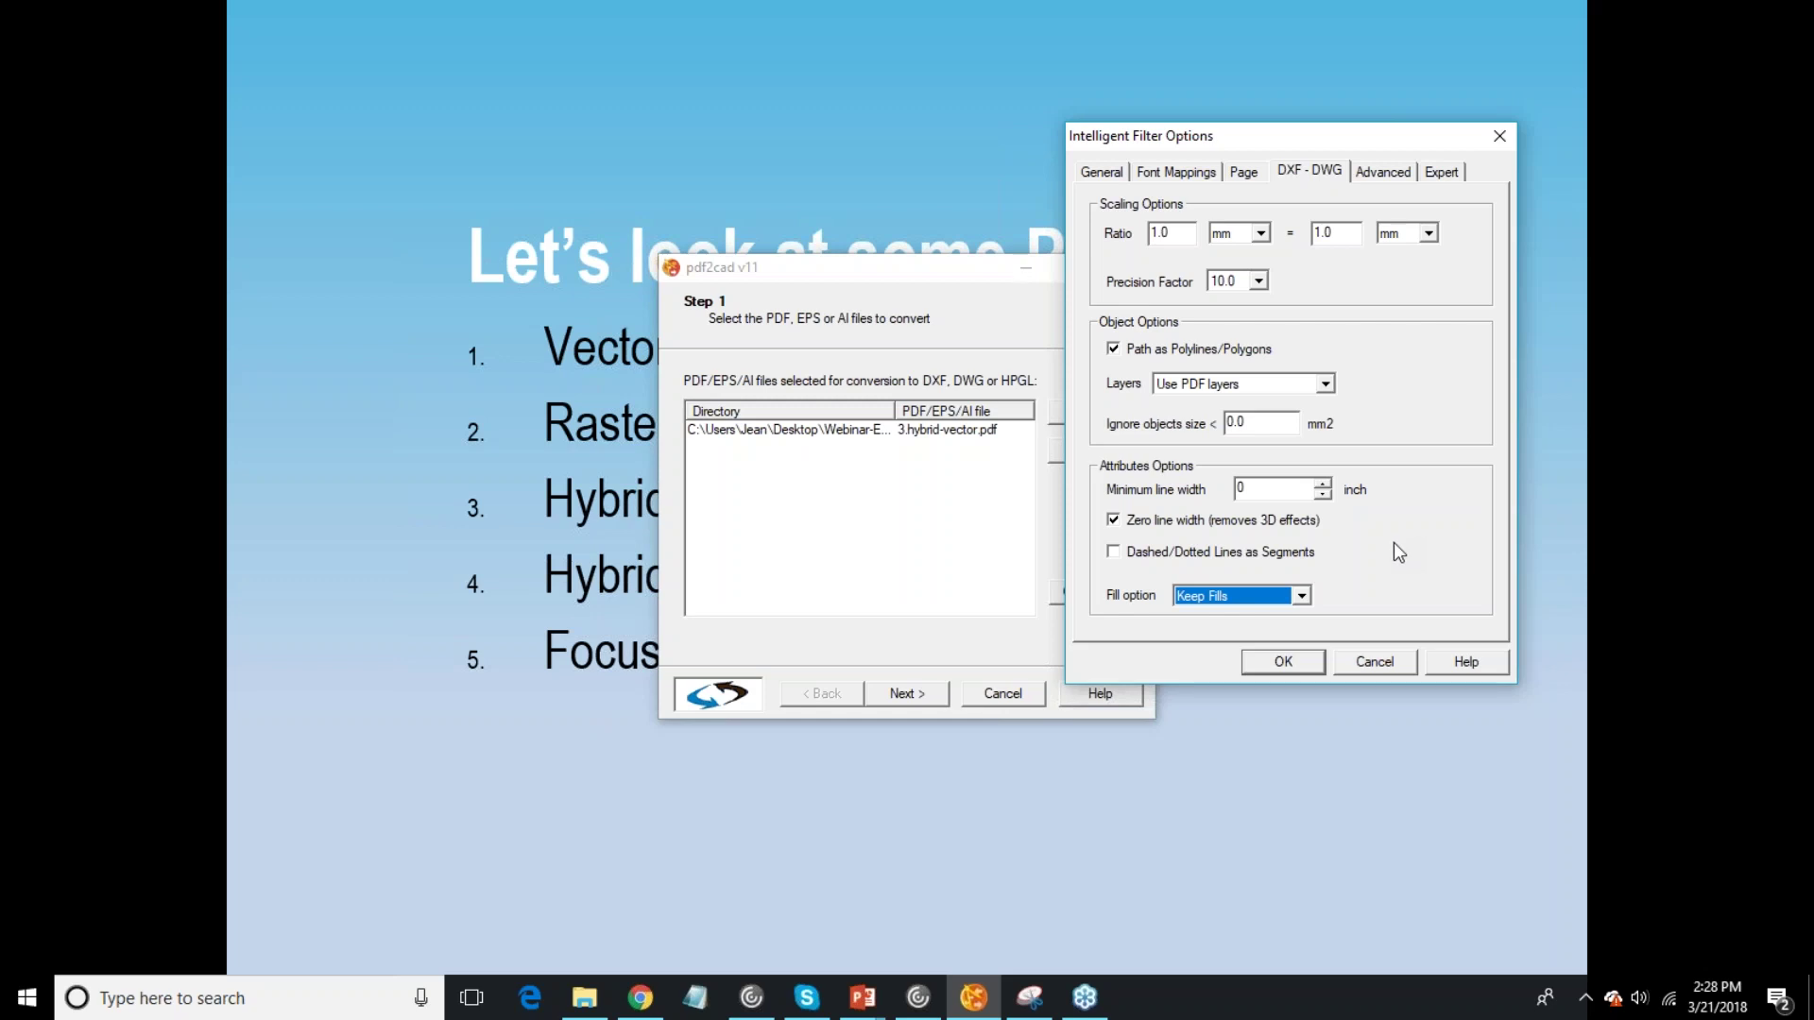
left_click(1378, 175)
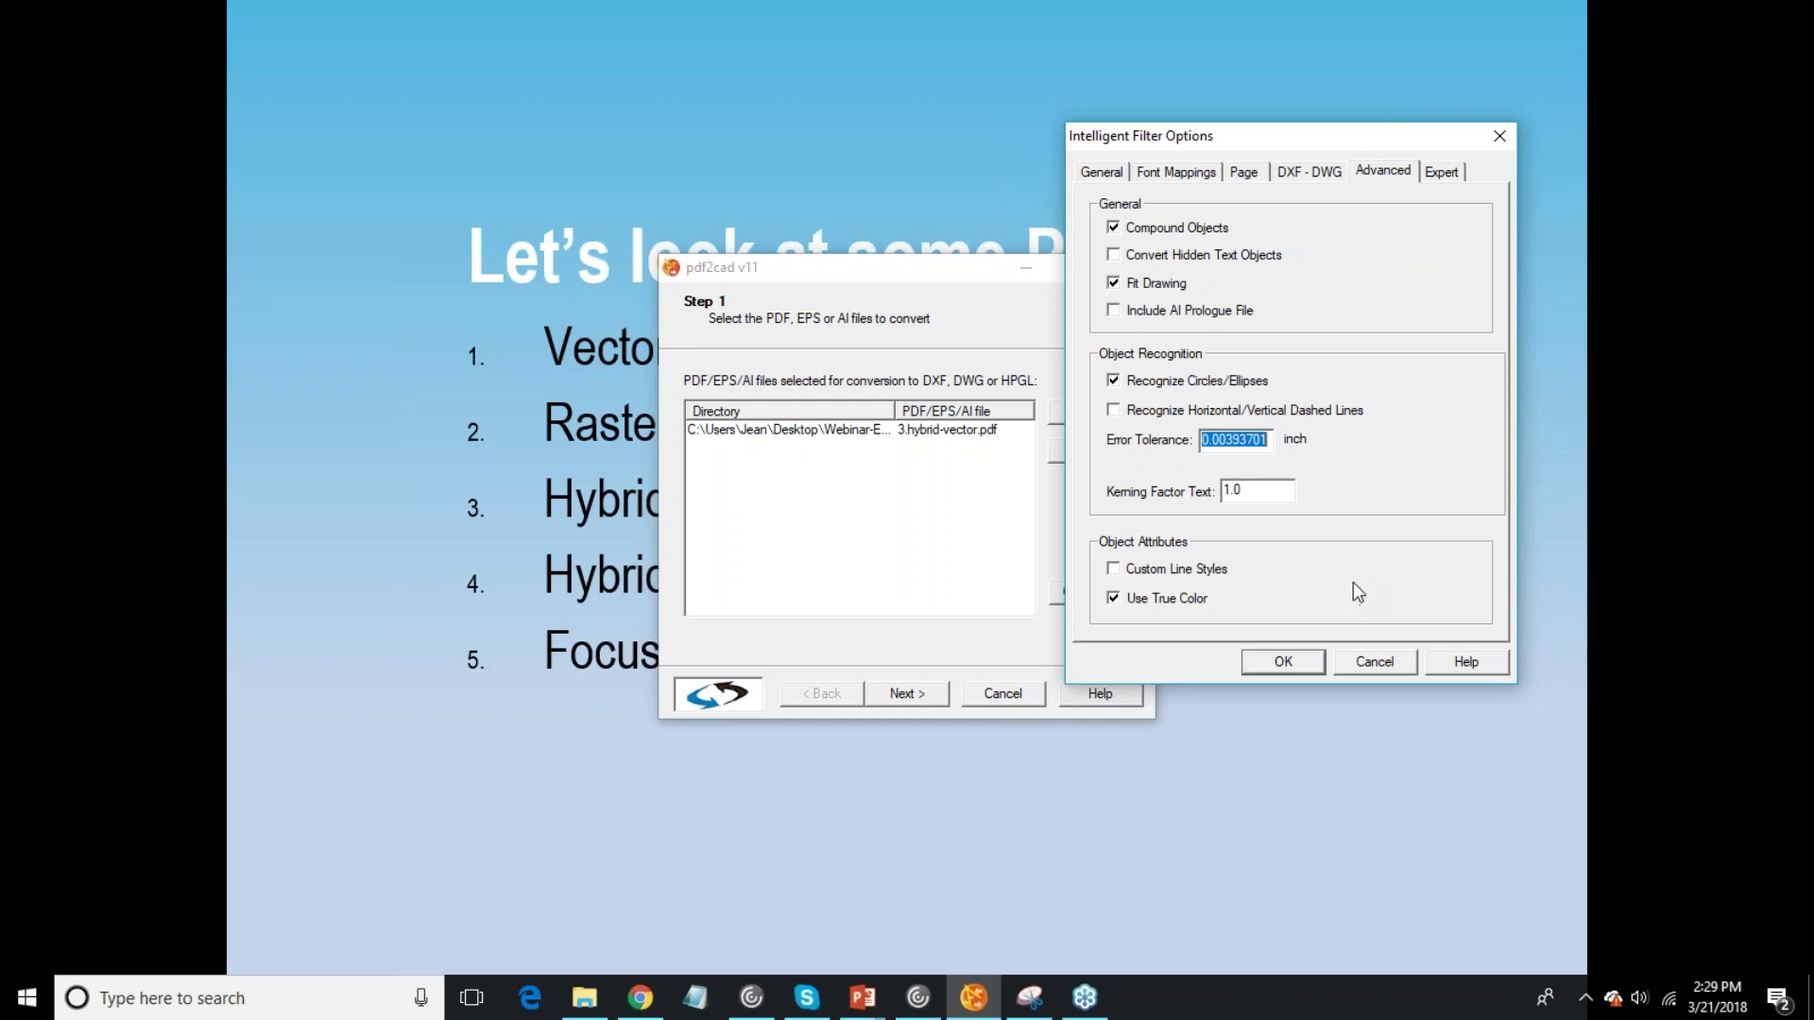
left_click(1439, 174)
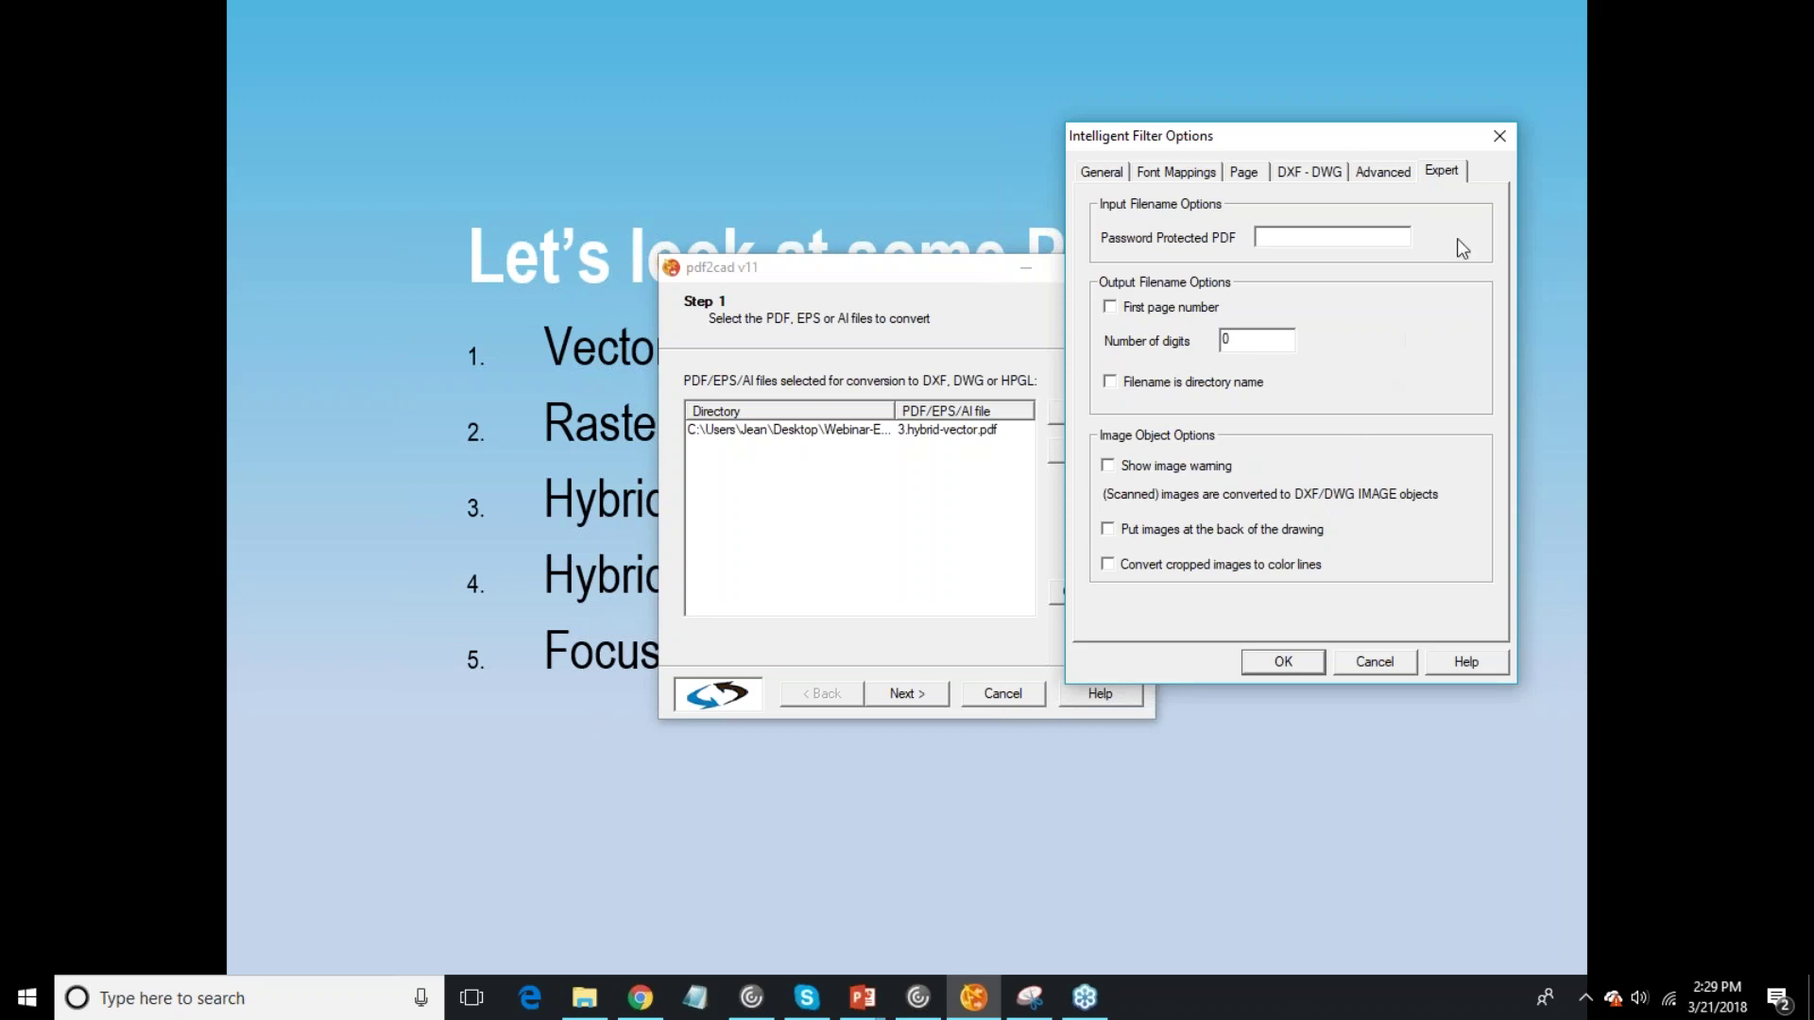
left_click(1375, 661)
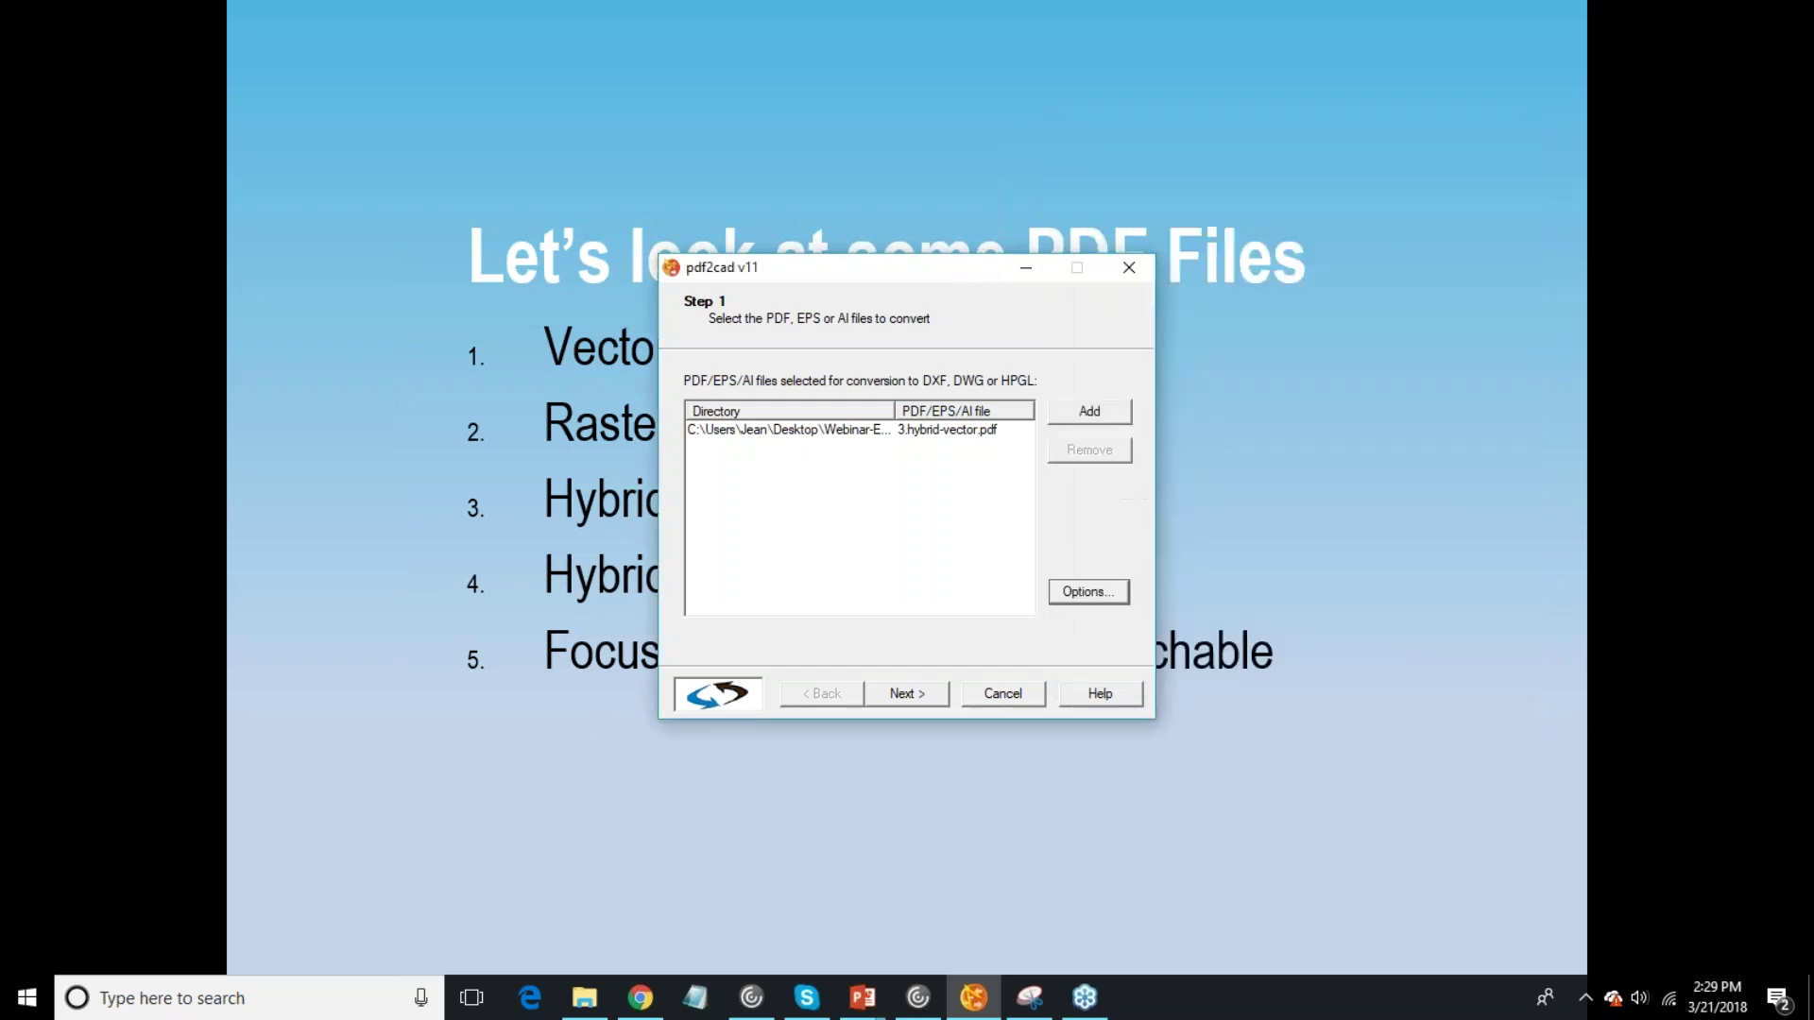
Step: Convert 3.hybrid-vector.pdf to DWG at the default destination, and read the details of its conversion report
left_click(907, 695)
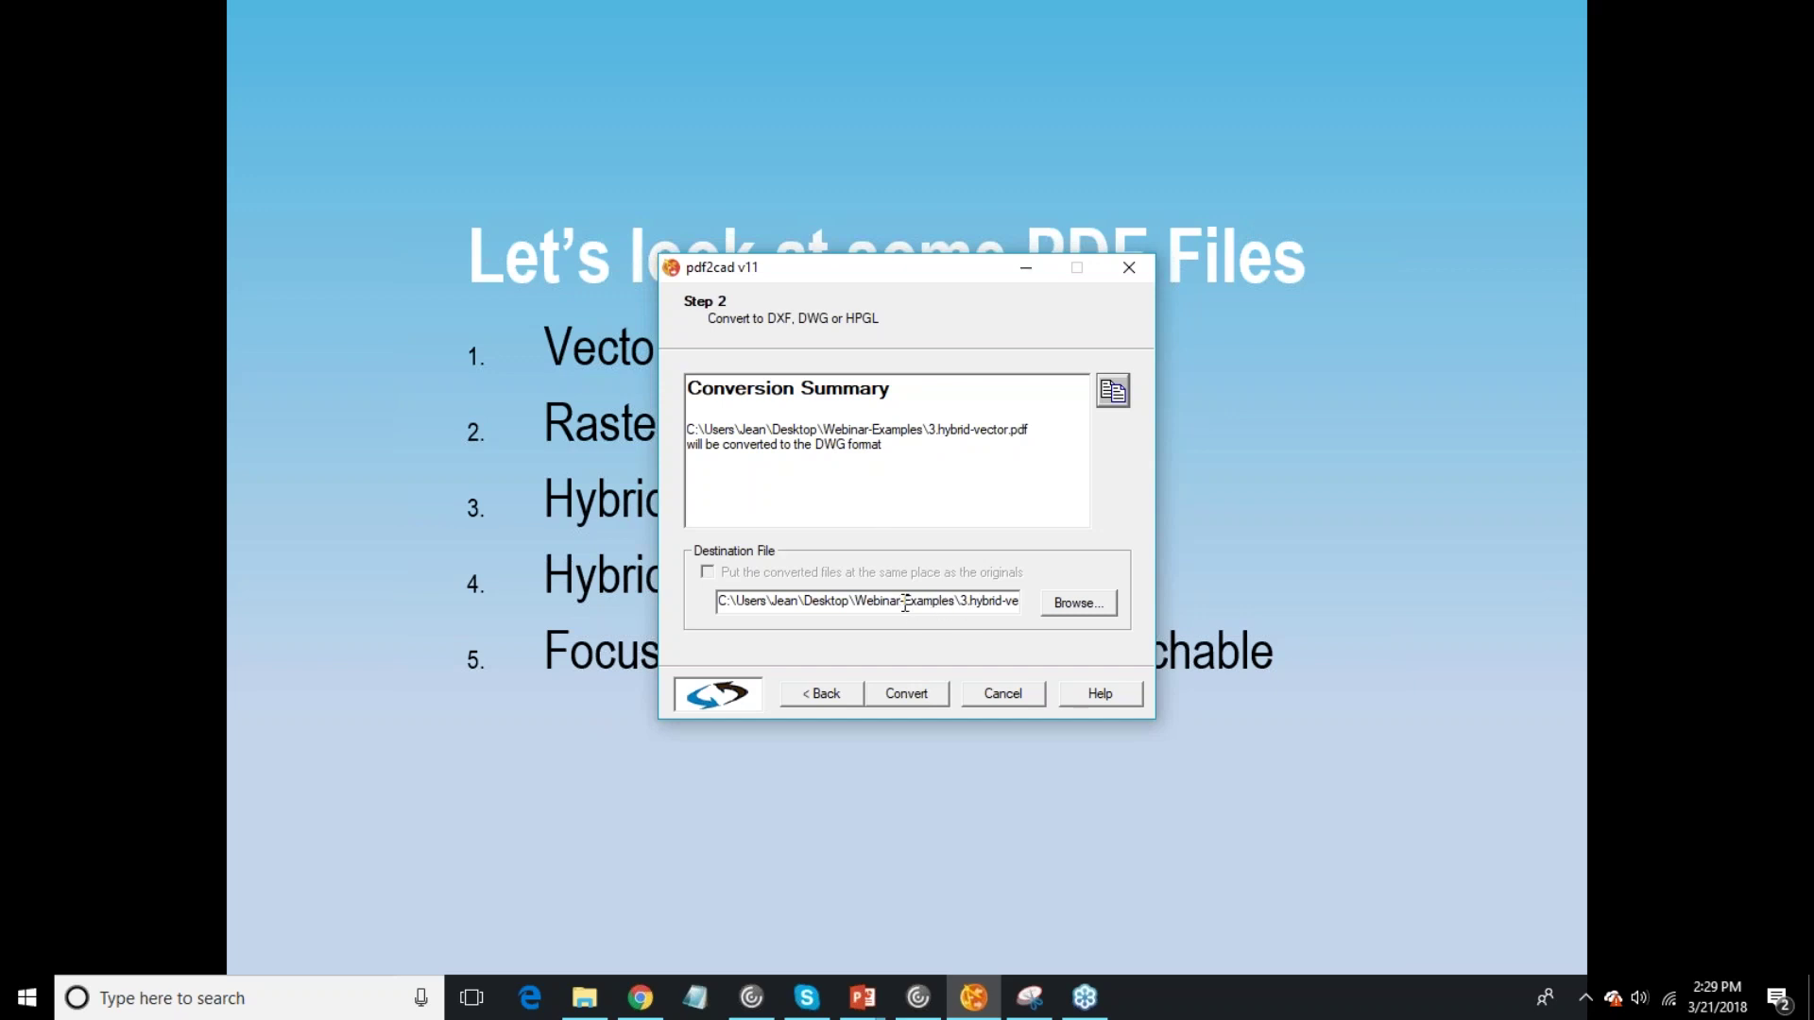
left_click(907, 693)
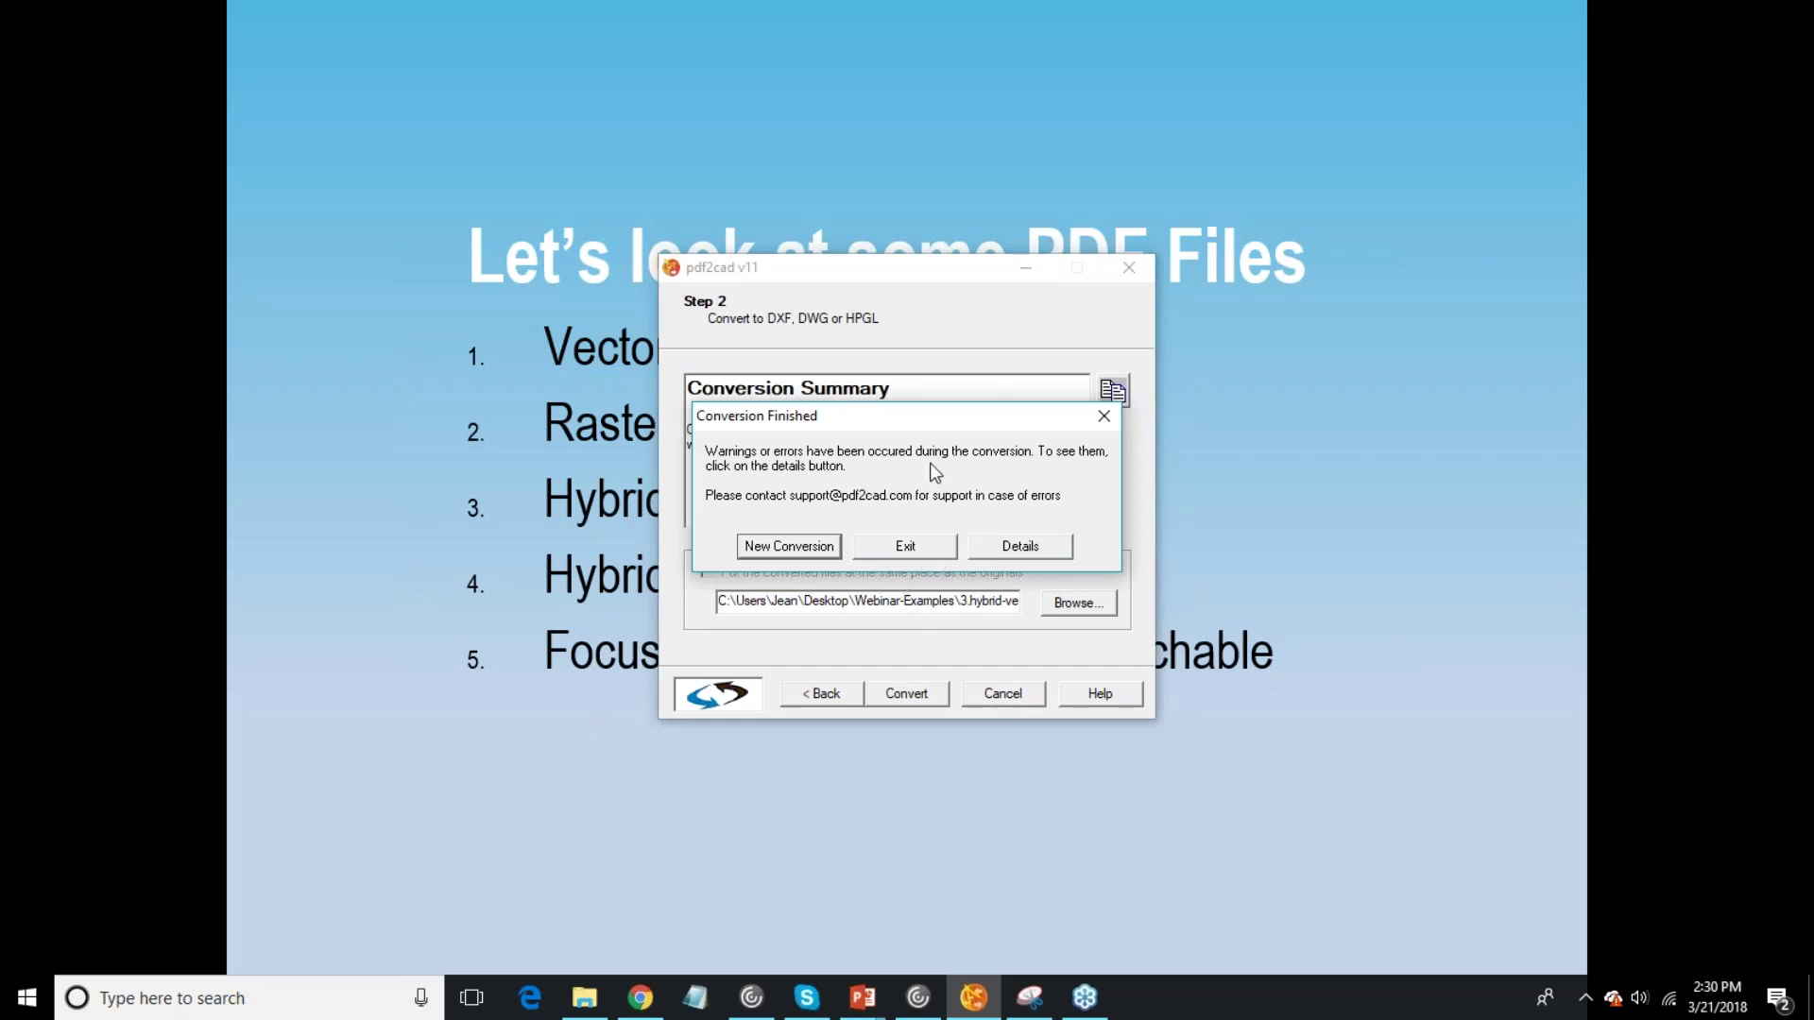
left_click(1013, 546)
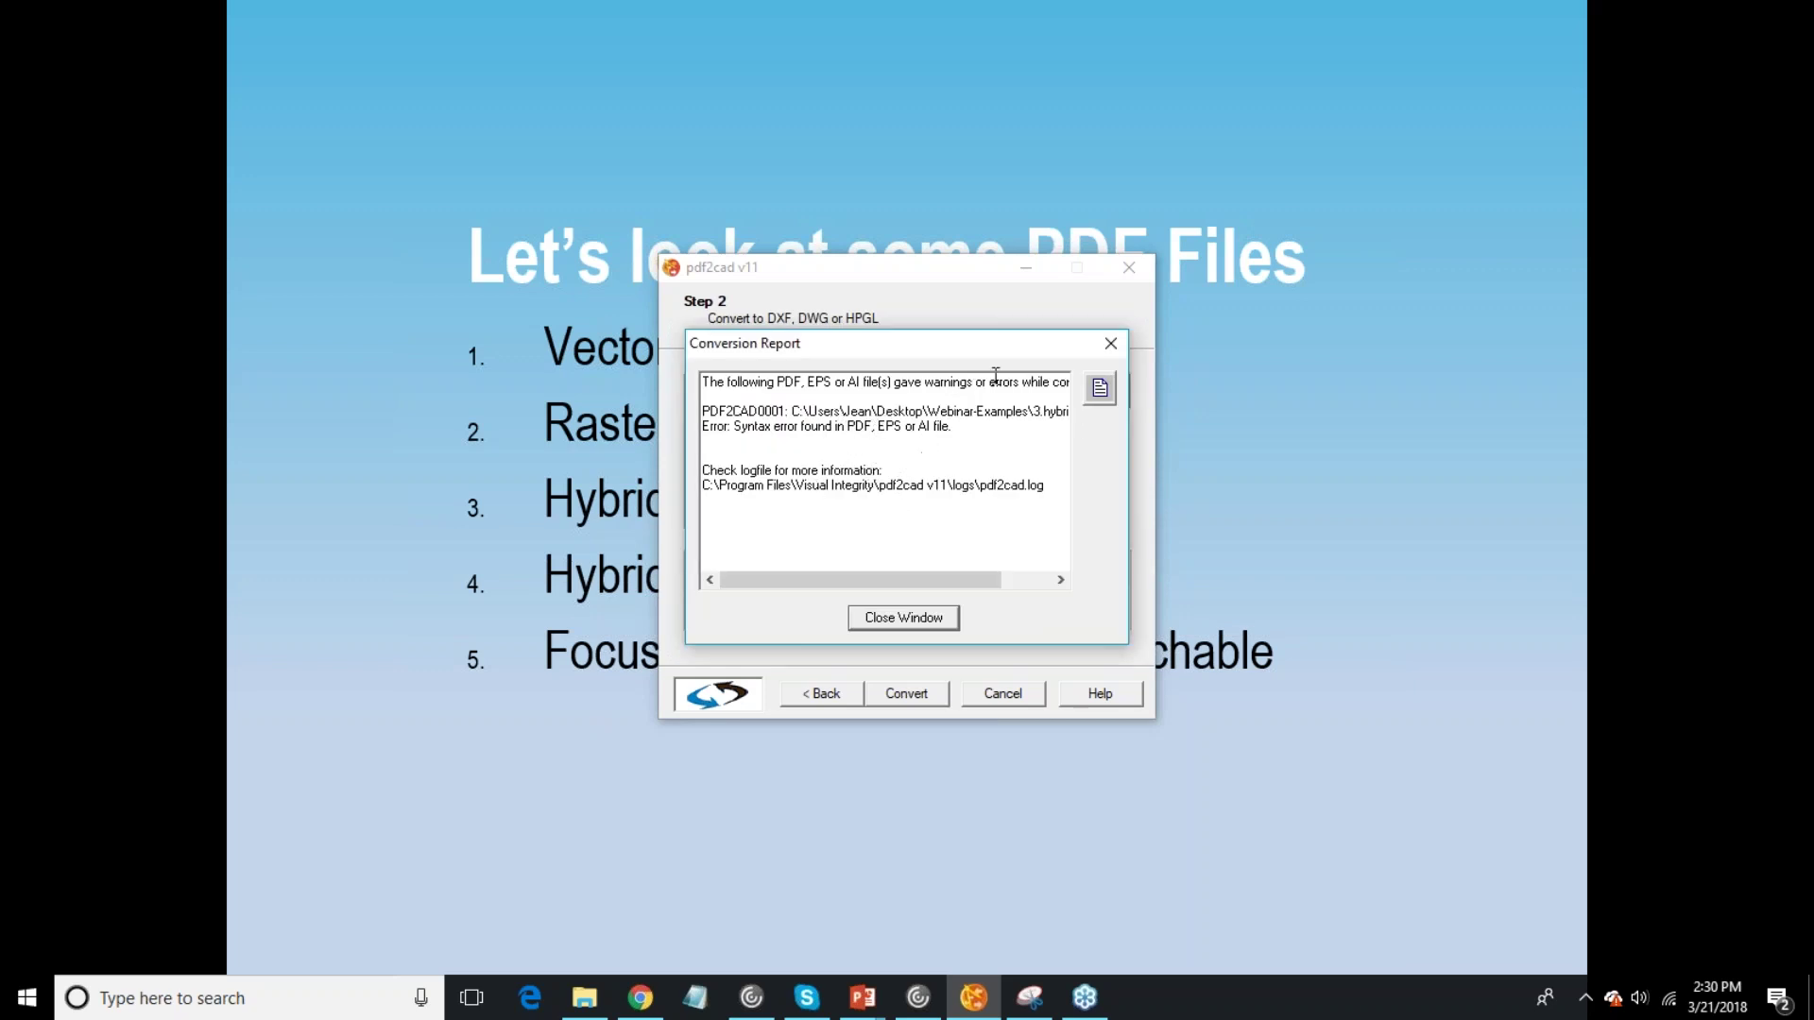
left_click(1111, 343)
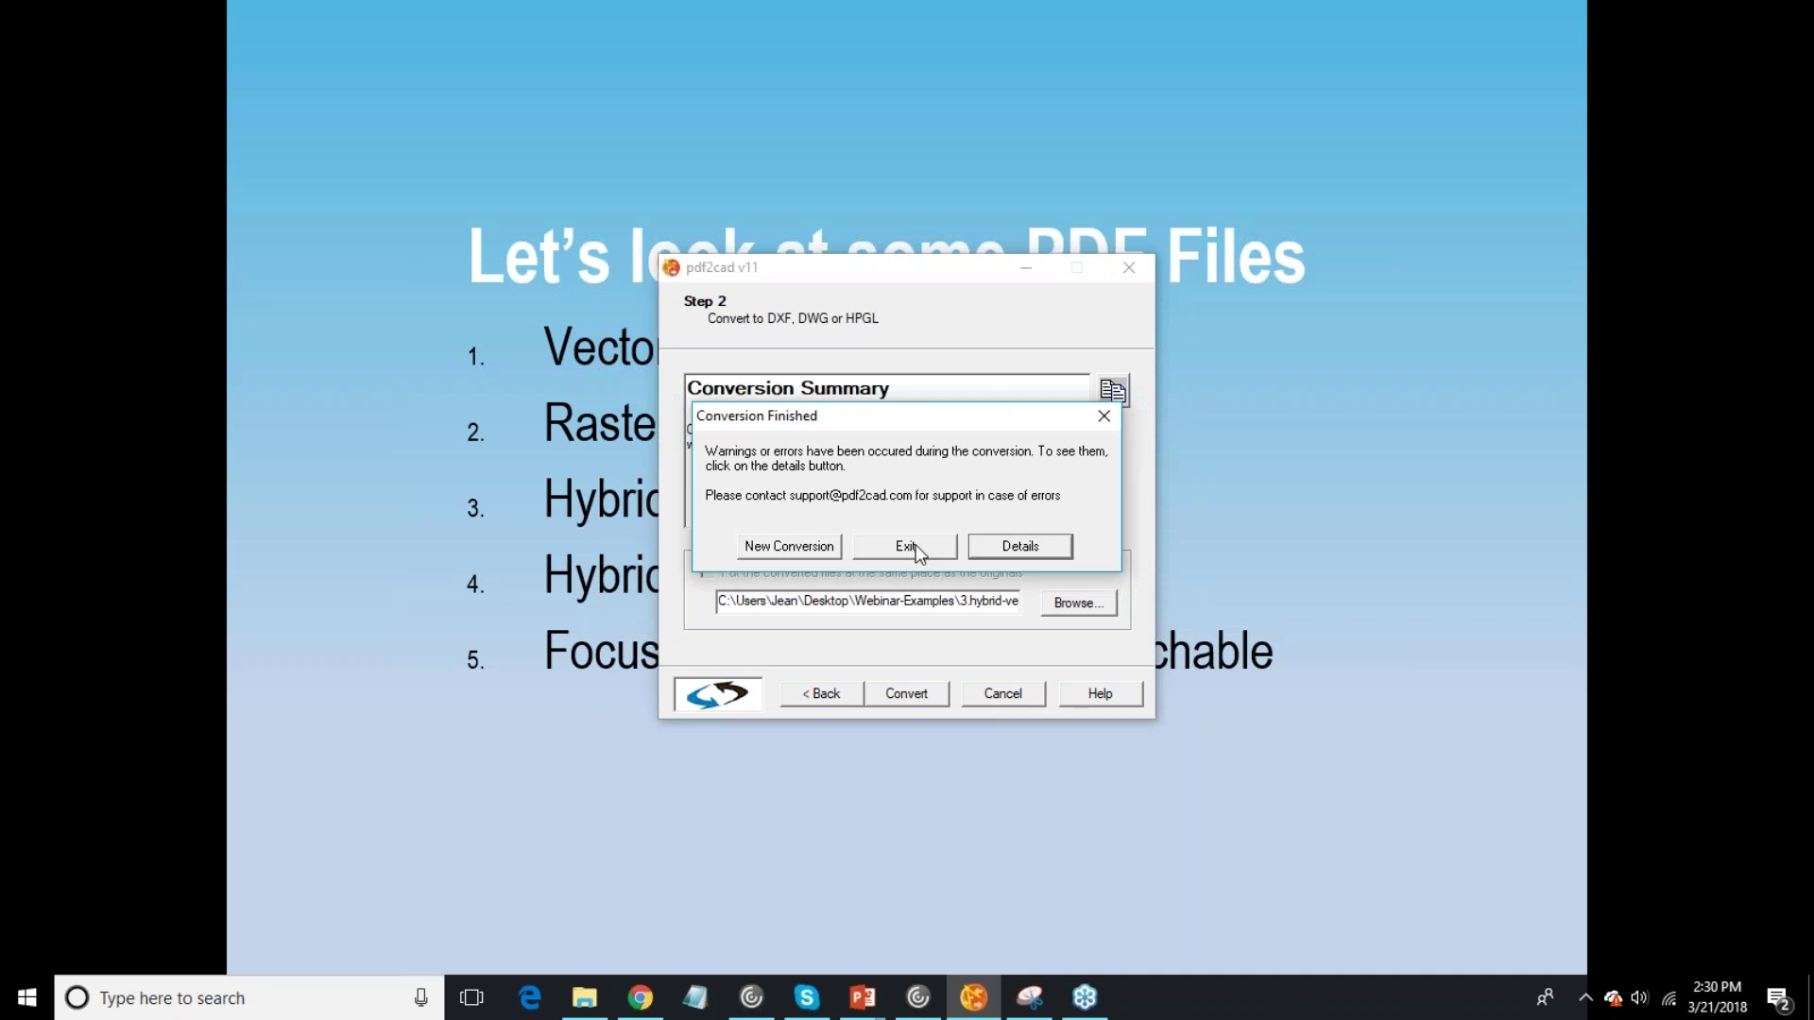
Step: Run a new conversion of 1.vector.pinheiros-arq-e-urb-II-250.pdf to DWG and exit the converter
left_click(814, 544)
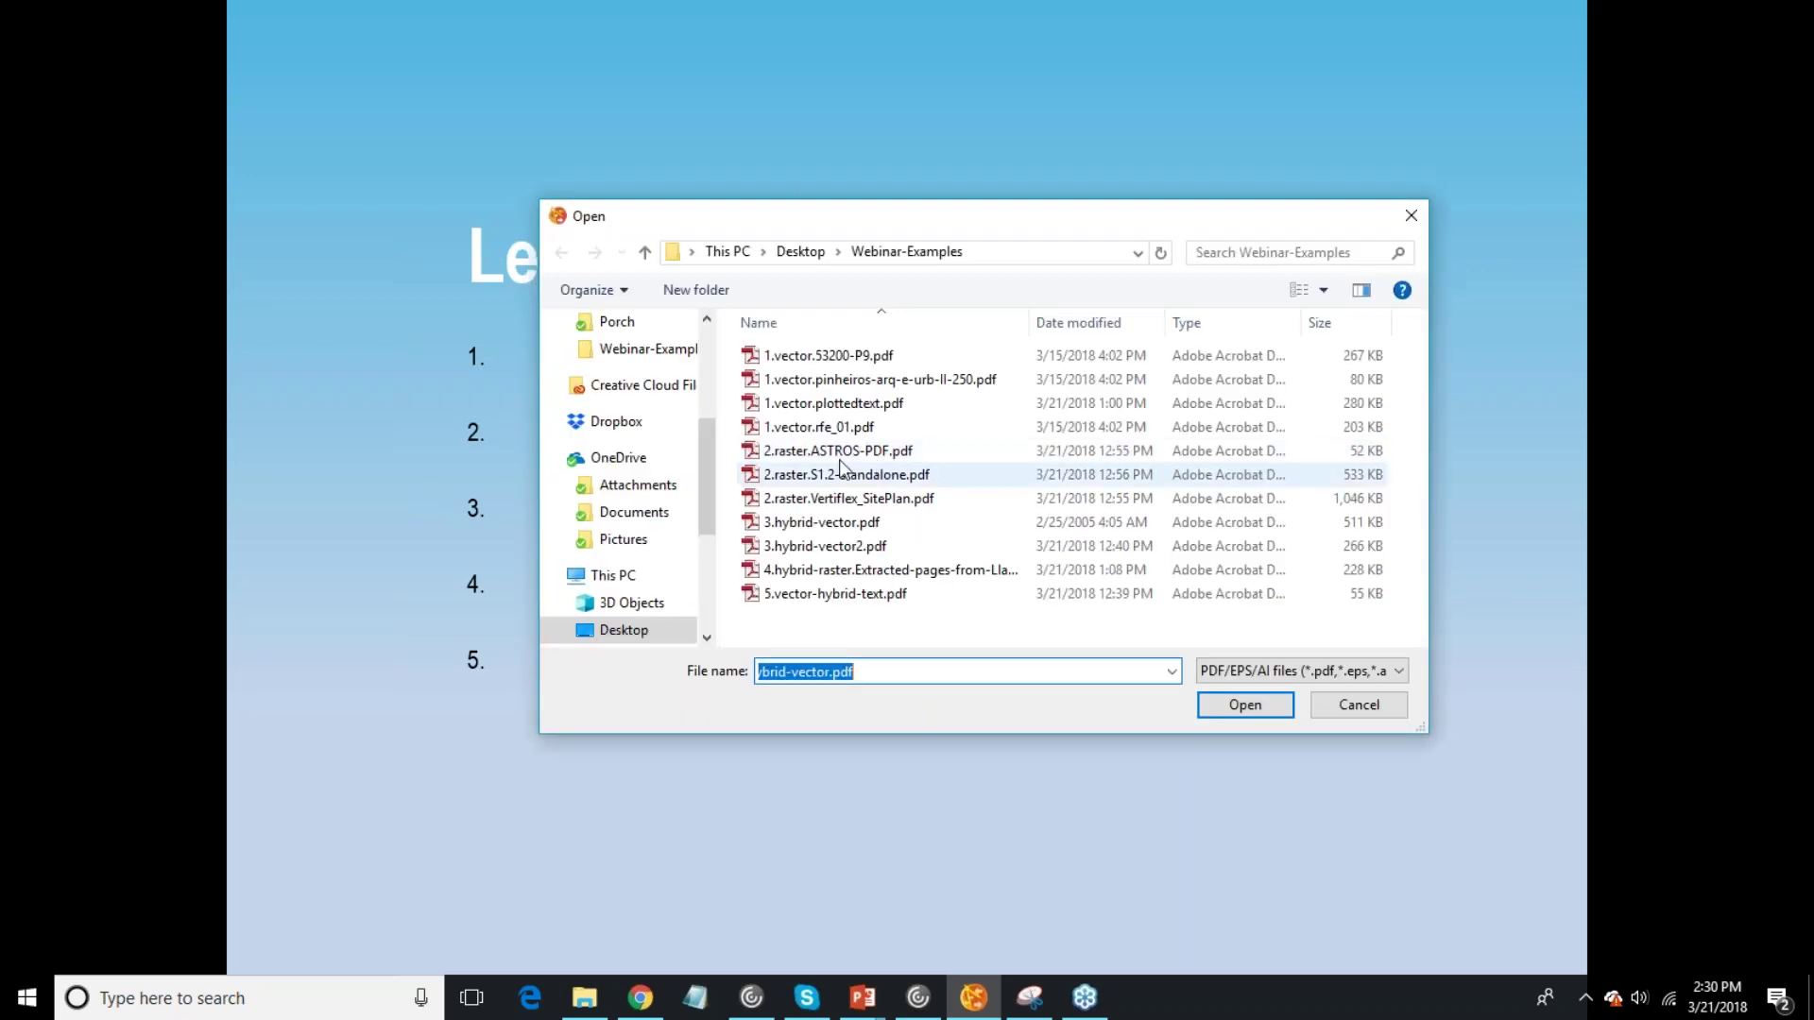
left_click(831, 383)
left_click(1245, 704)
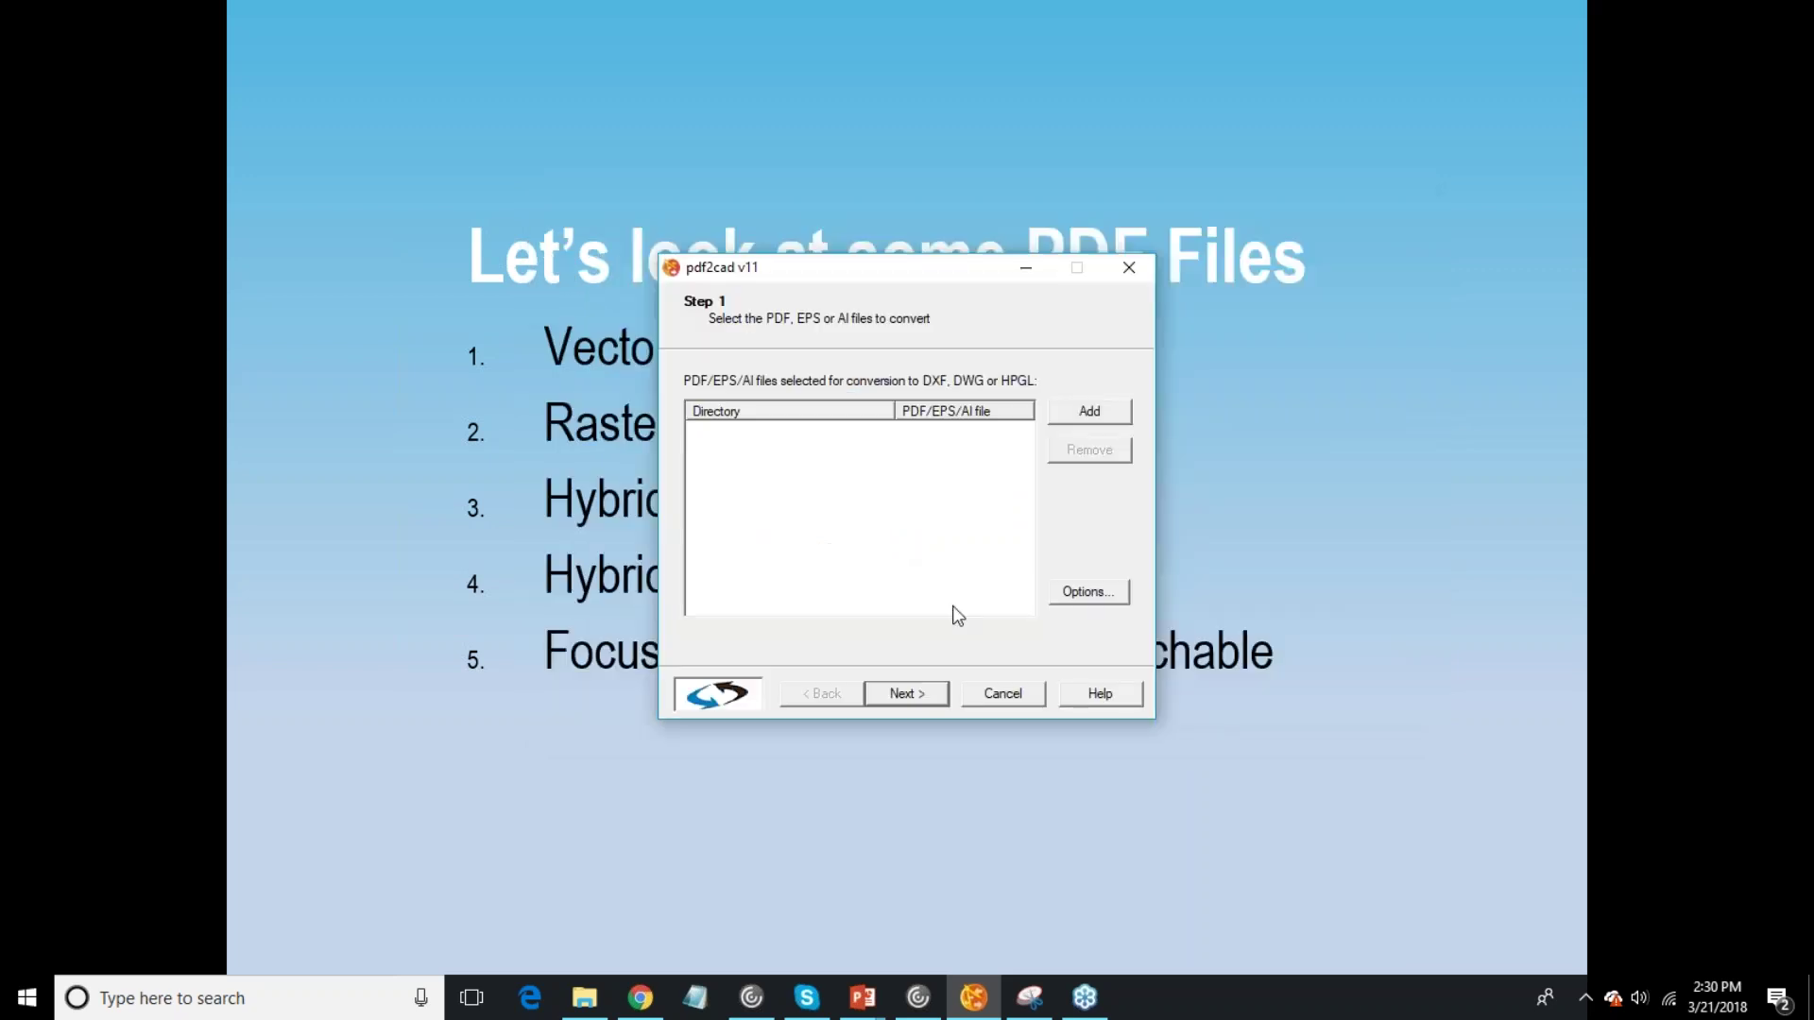
left_click(907, 695)
left_click(923, 688)
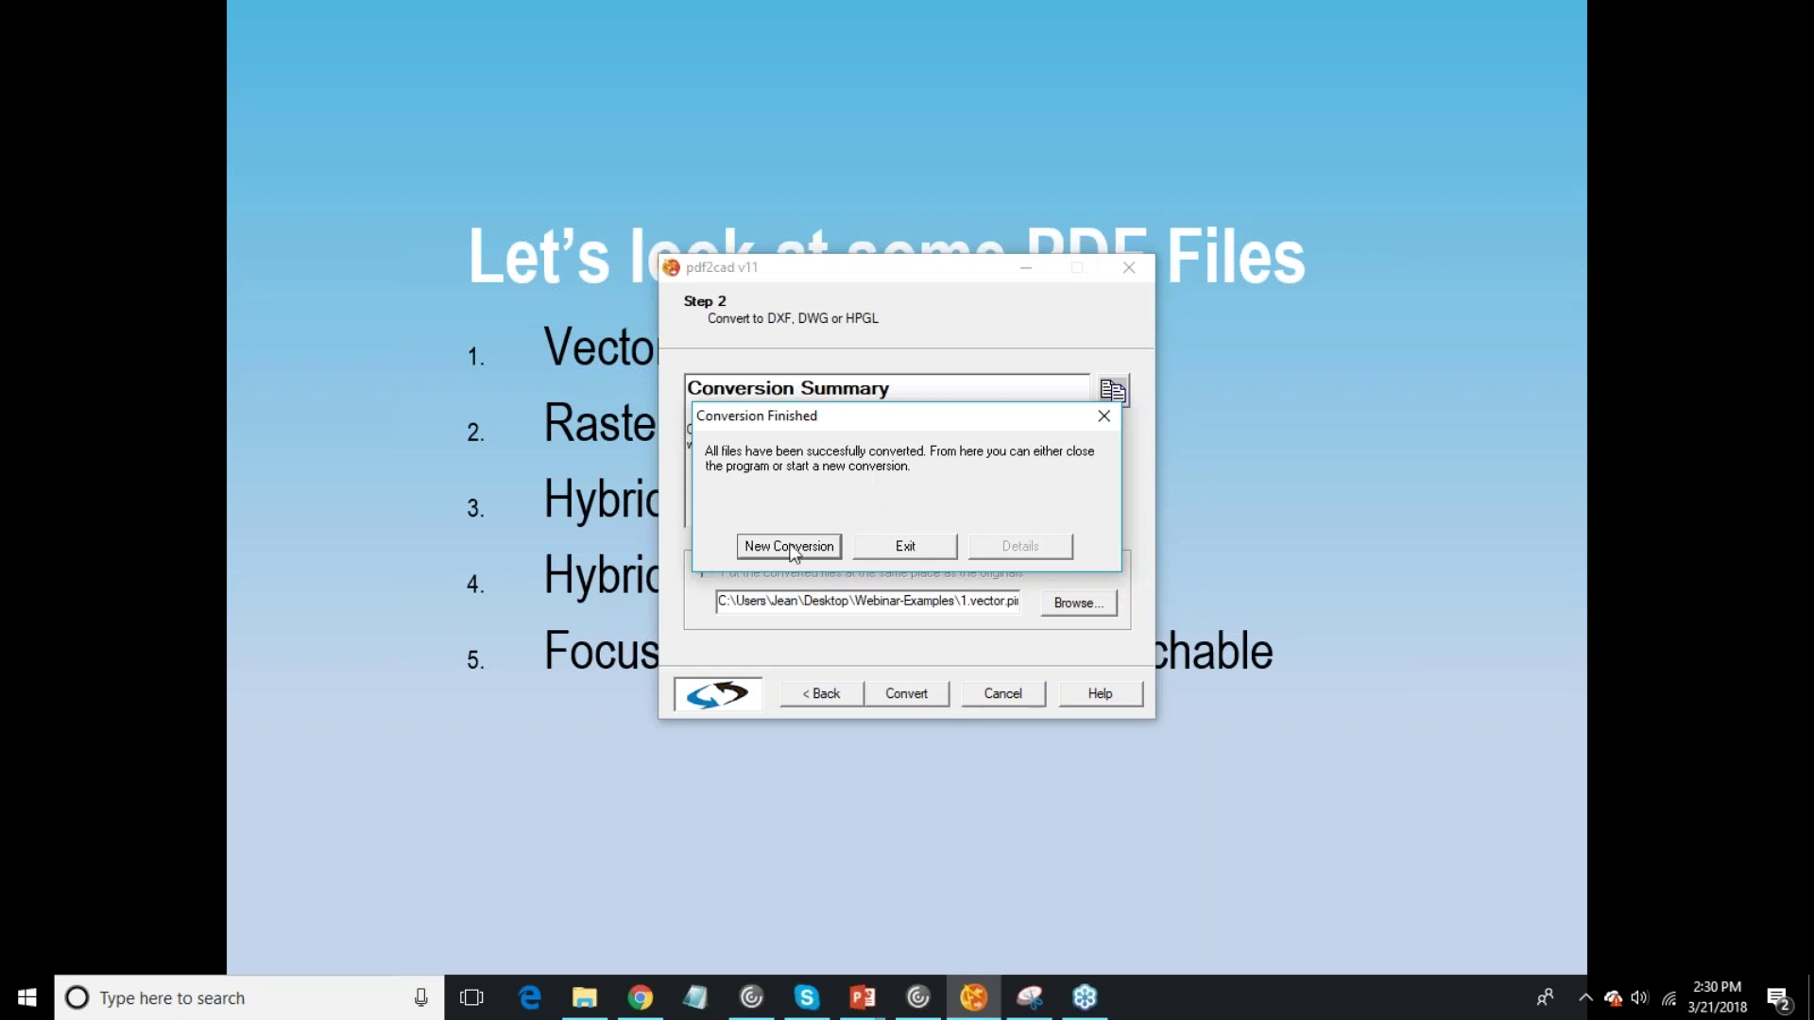
left_click(904, 548)
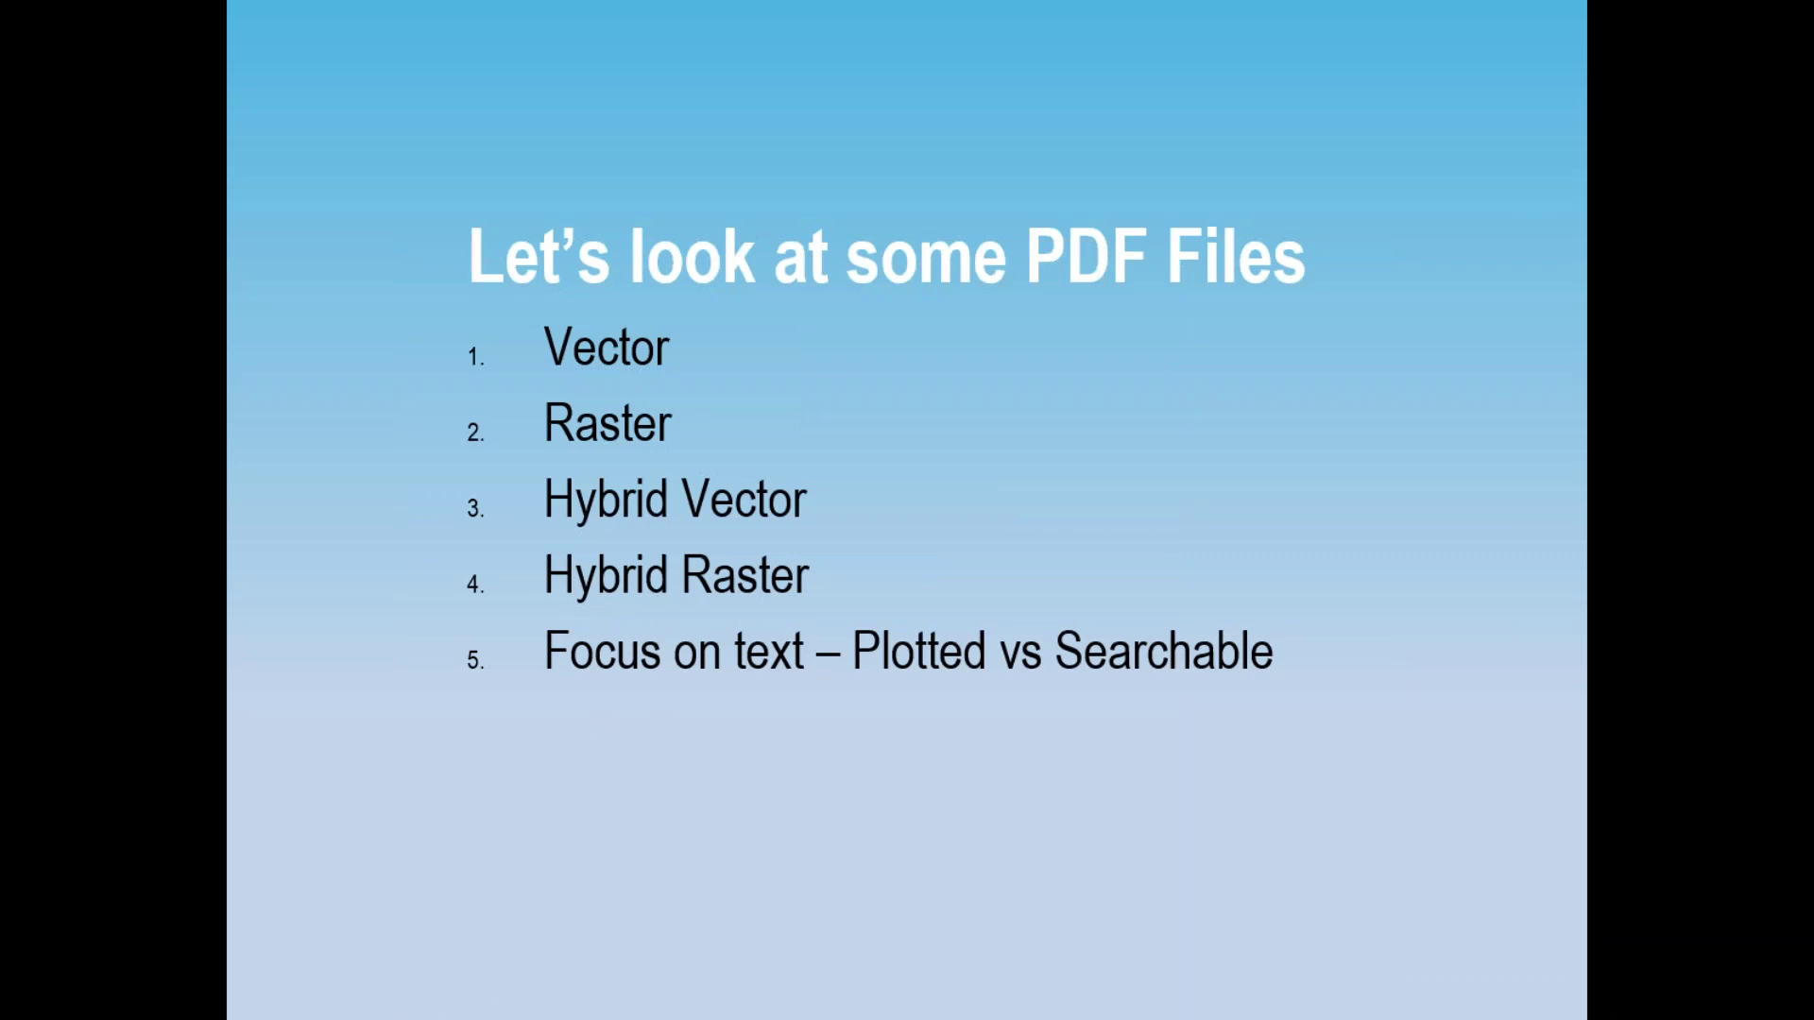
Step: Switch to Autodesk Viewer in the browser, maximize its window, and return to the Design Views list
key("alt+Tab")
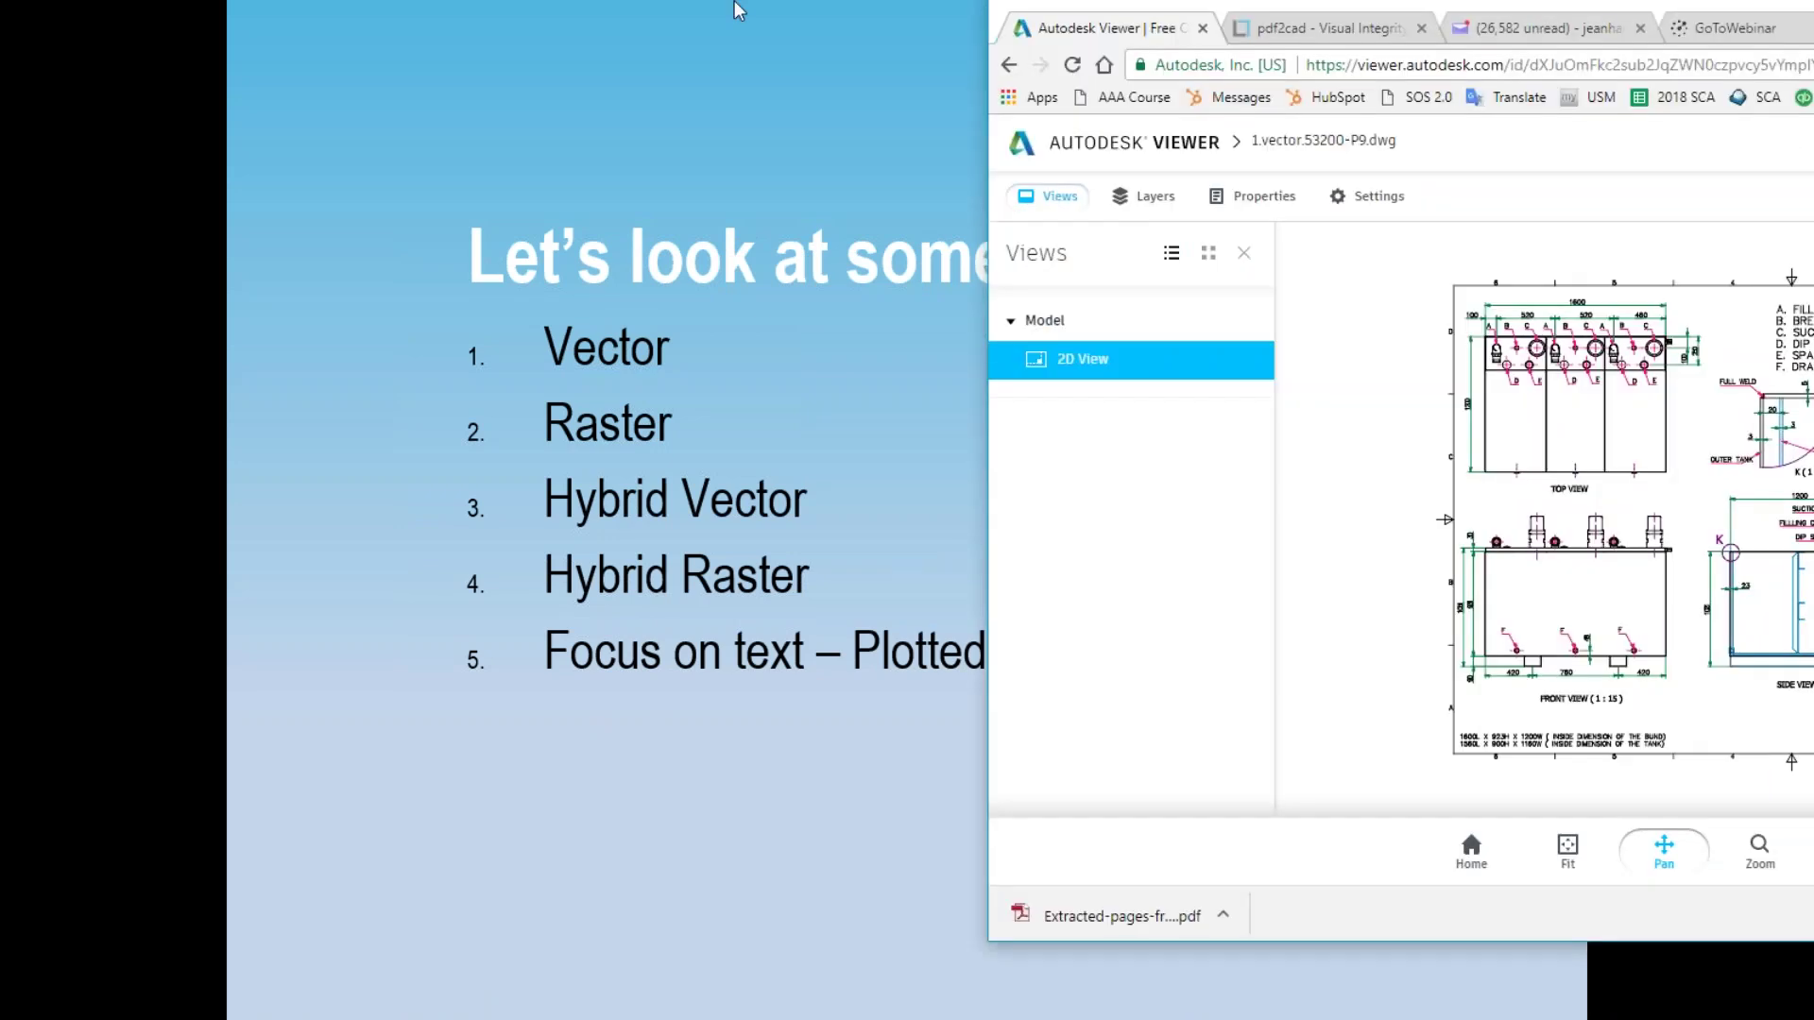
left_click_drag(485, 22, 648, 15)
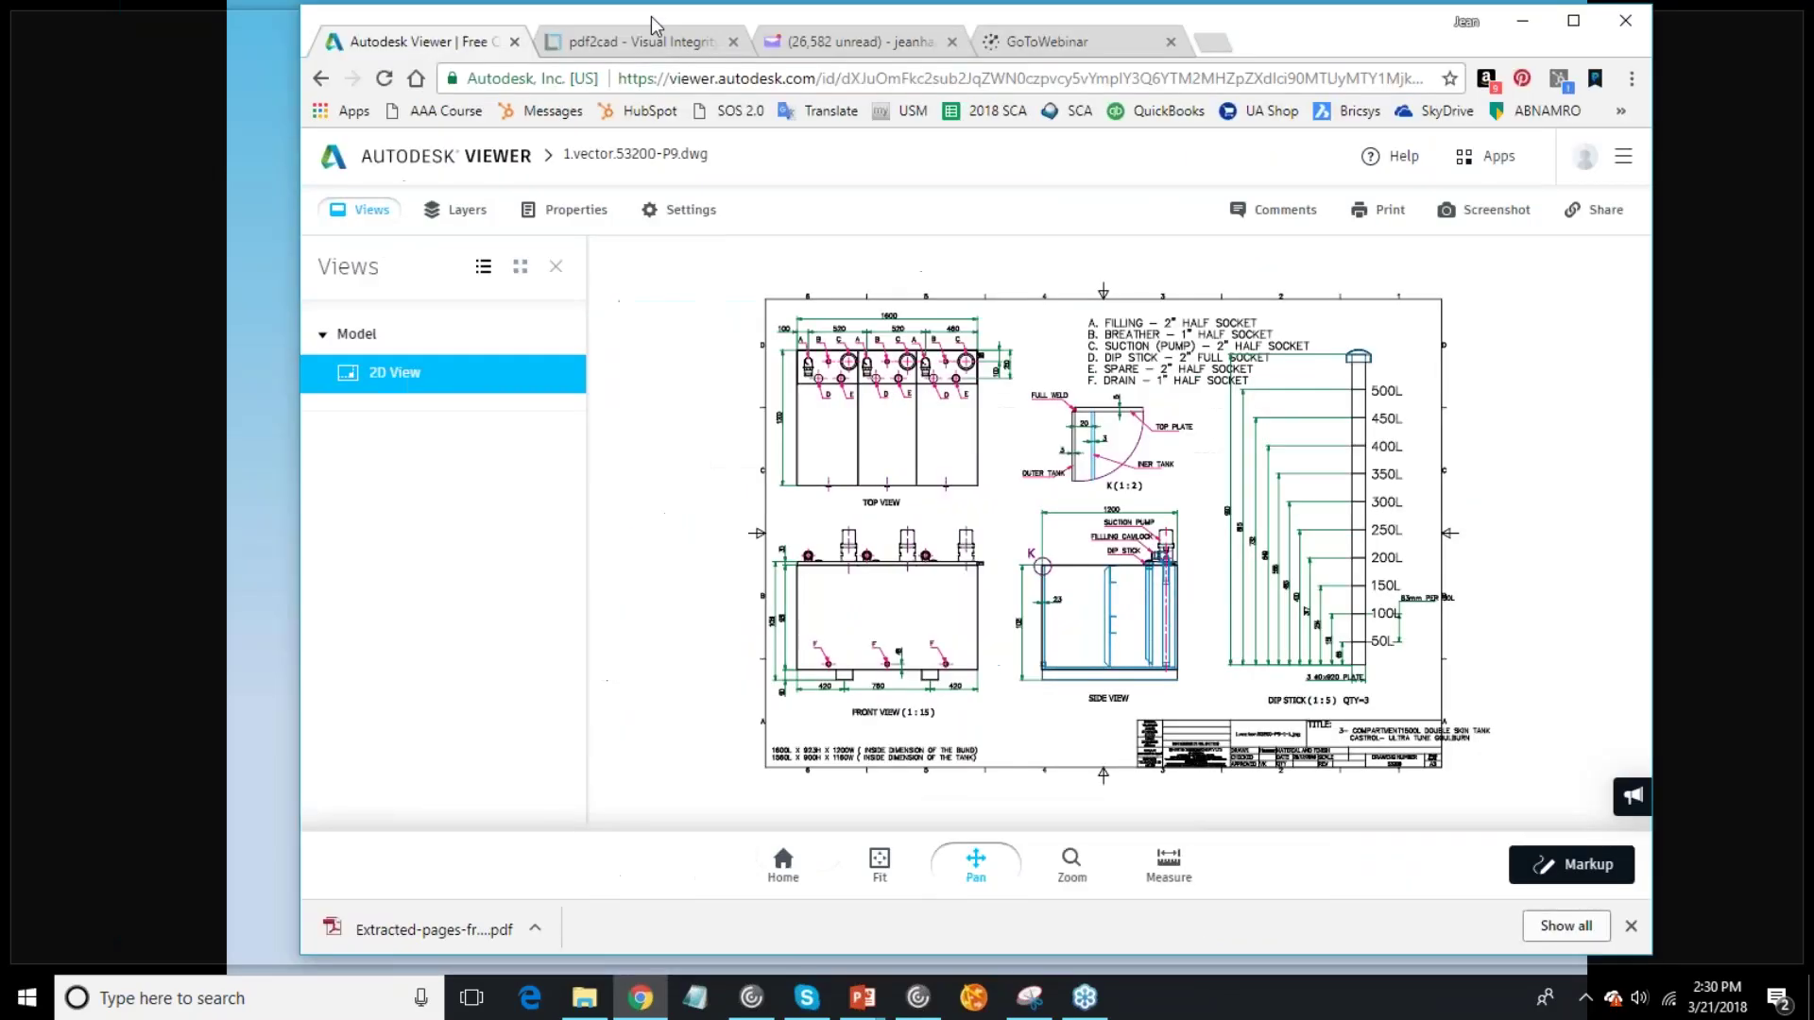
double_click(650, 15)
left_click(20, 53)
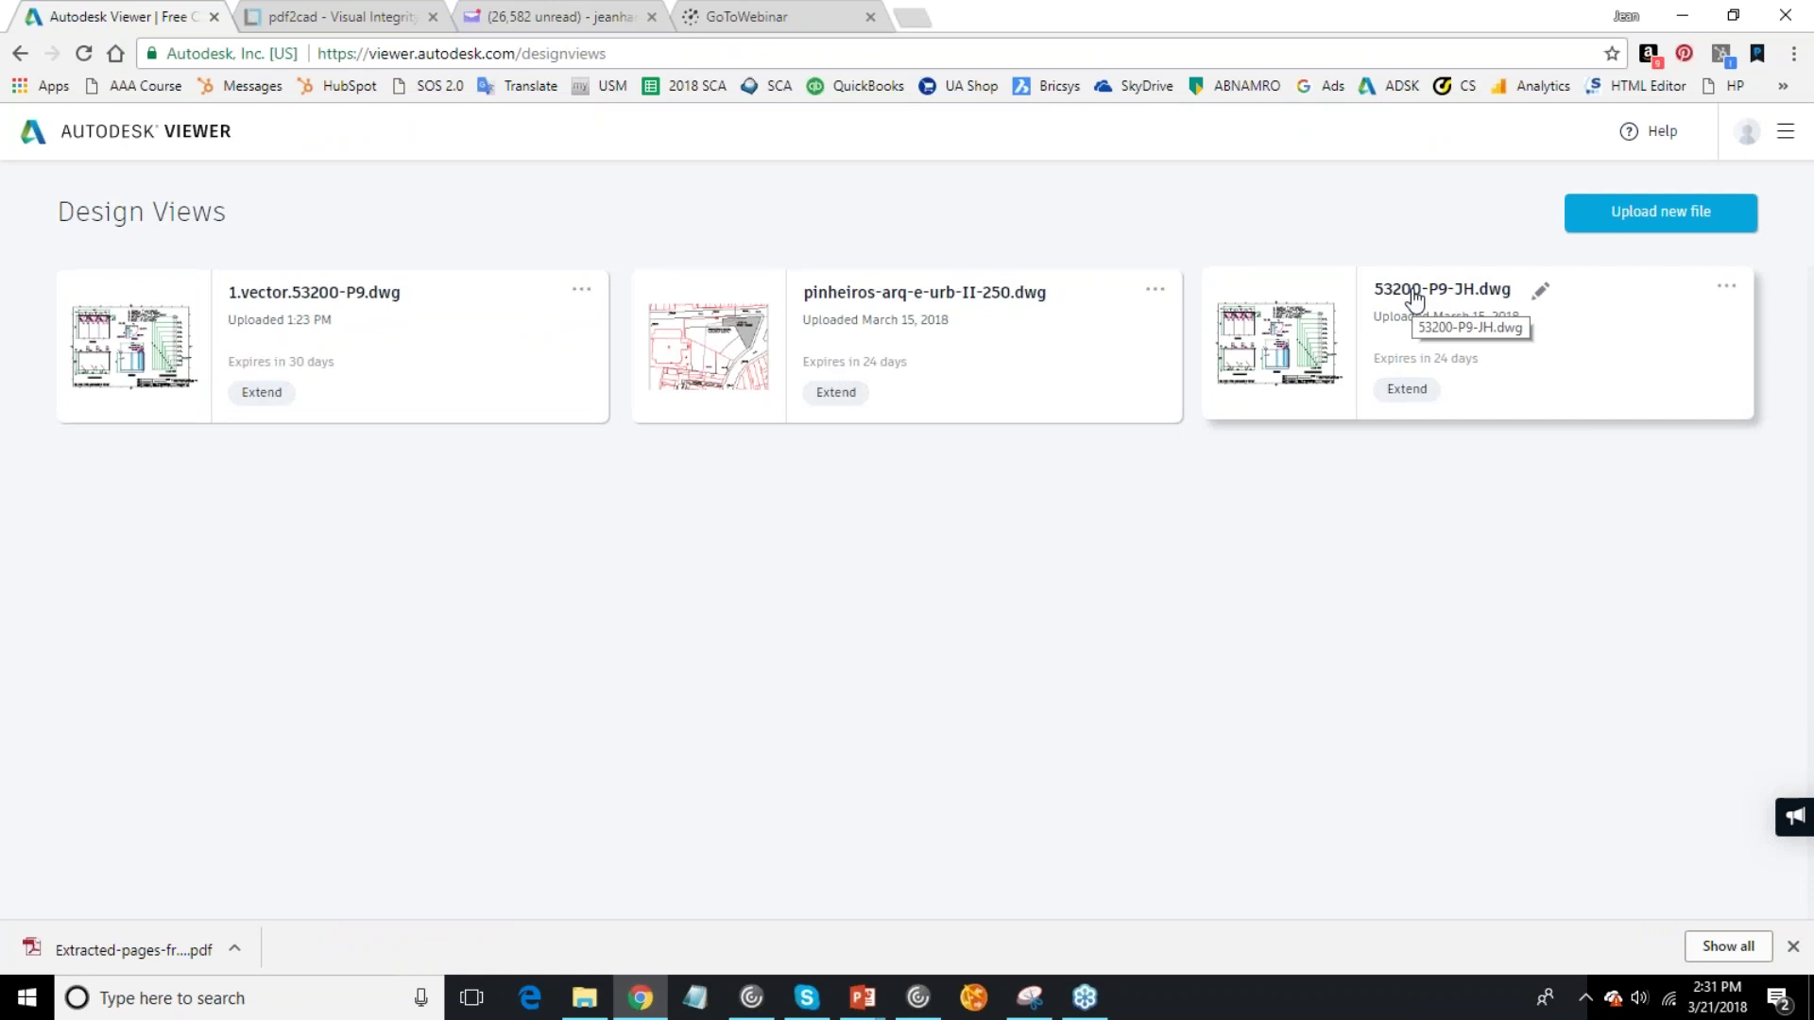
Step: Open pinheiros-arq-e-urb-II-250.dwg, examine its site plan labels, and return to the Design Views list
left_click(838, 293)
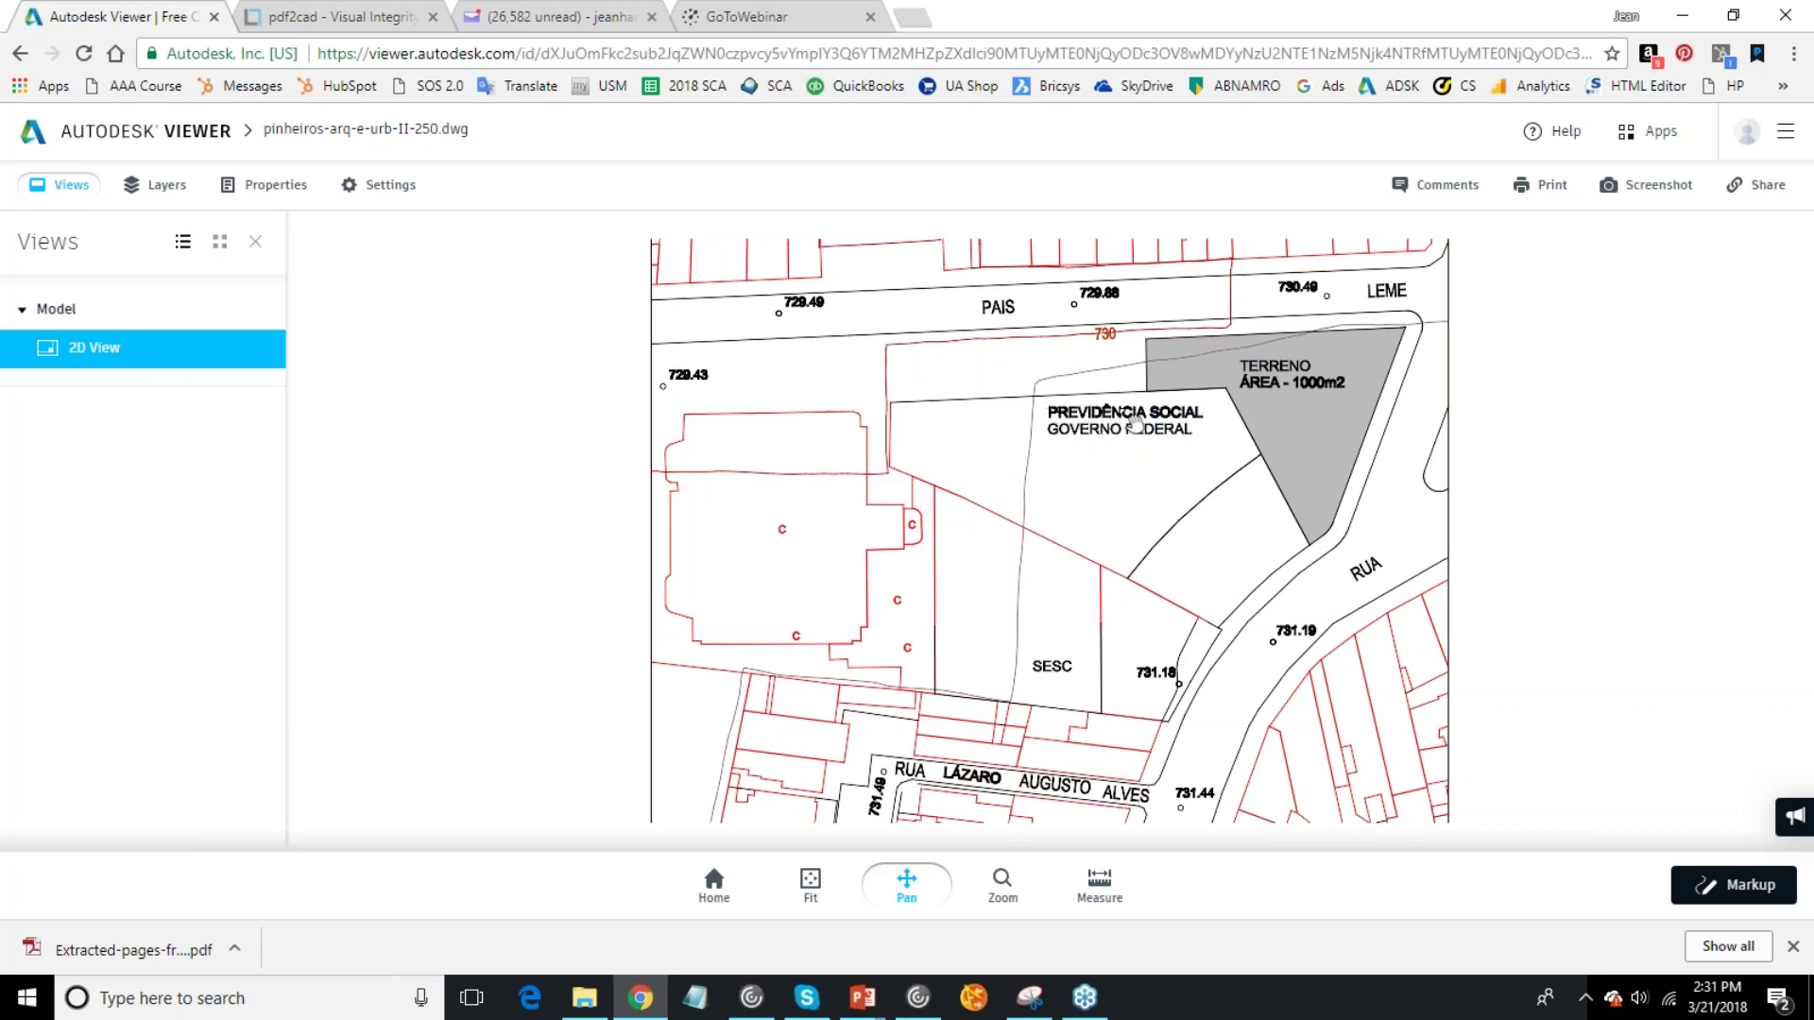
left_click(1096, 444)
left_click(995, 311)
left_click(294, 115)
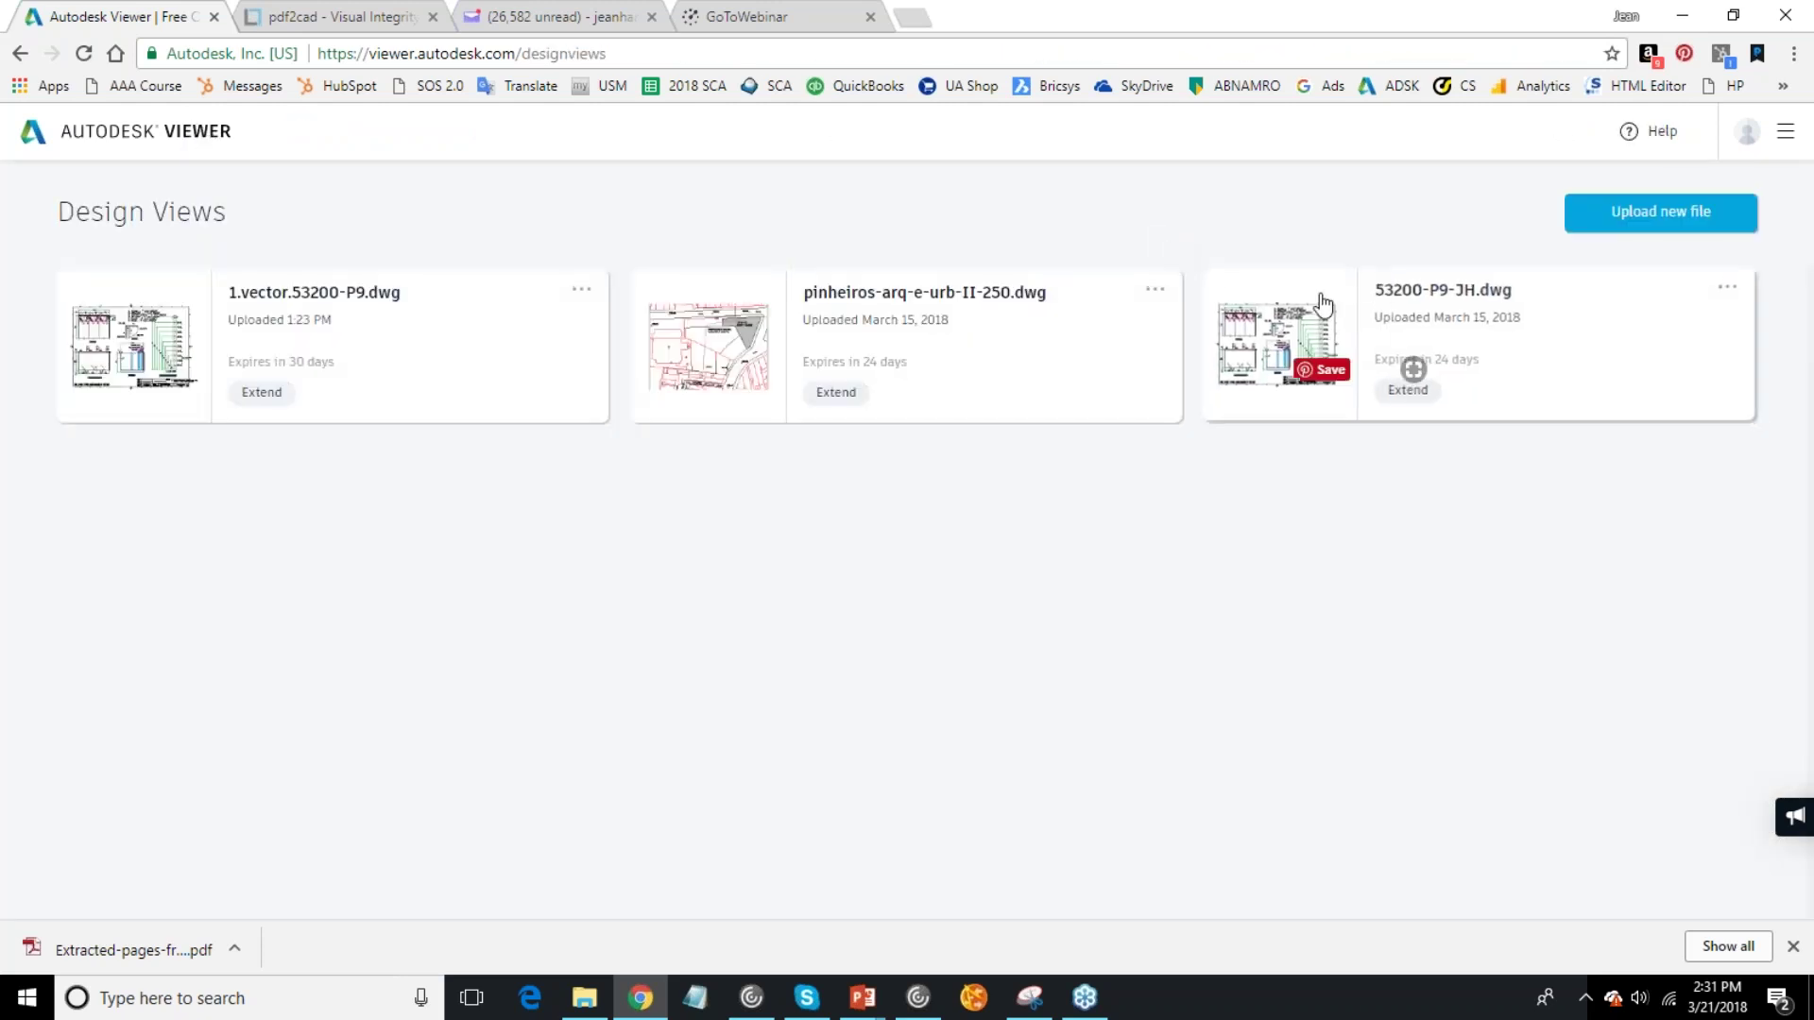
Step: Open 53200-P9-JH.dwg and examine the tank's top view fittings, dimensions and lettering up close and beside the K detail
left_click(1403, 297)
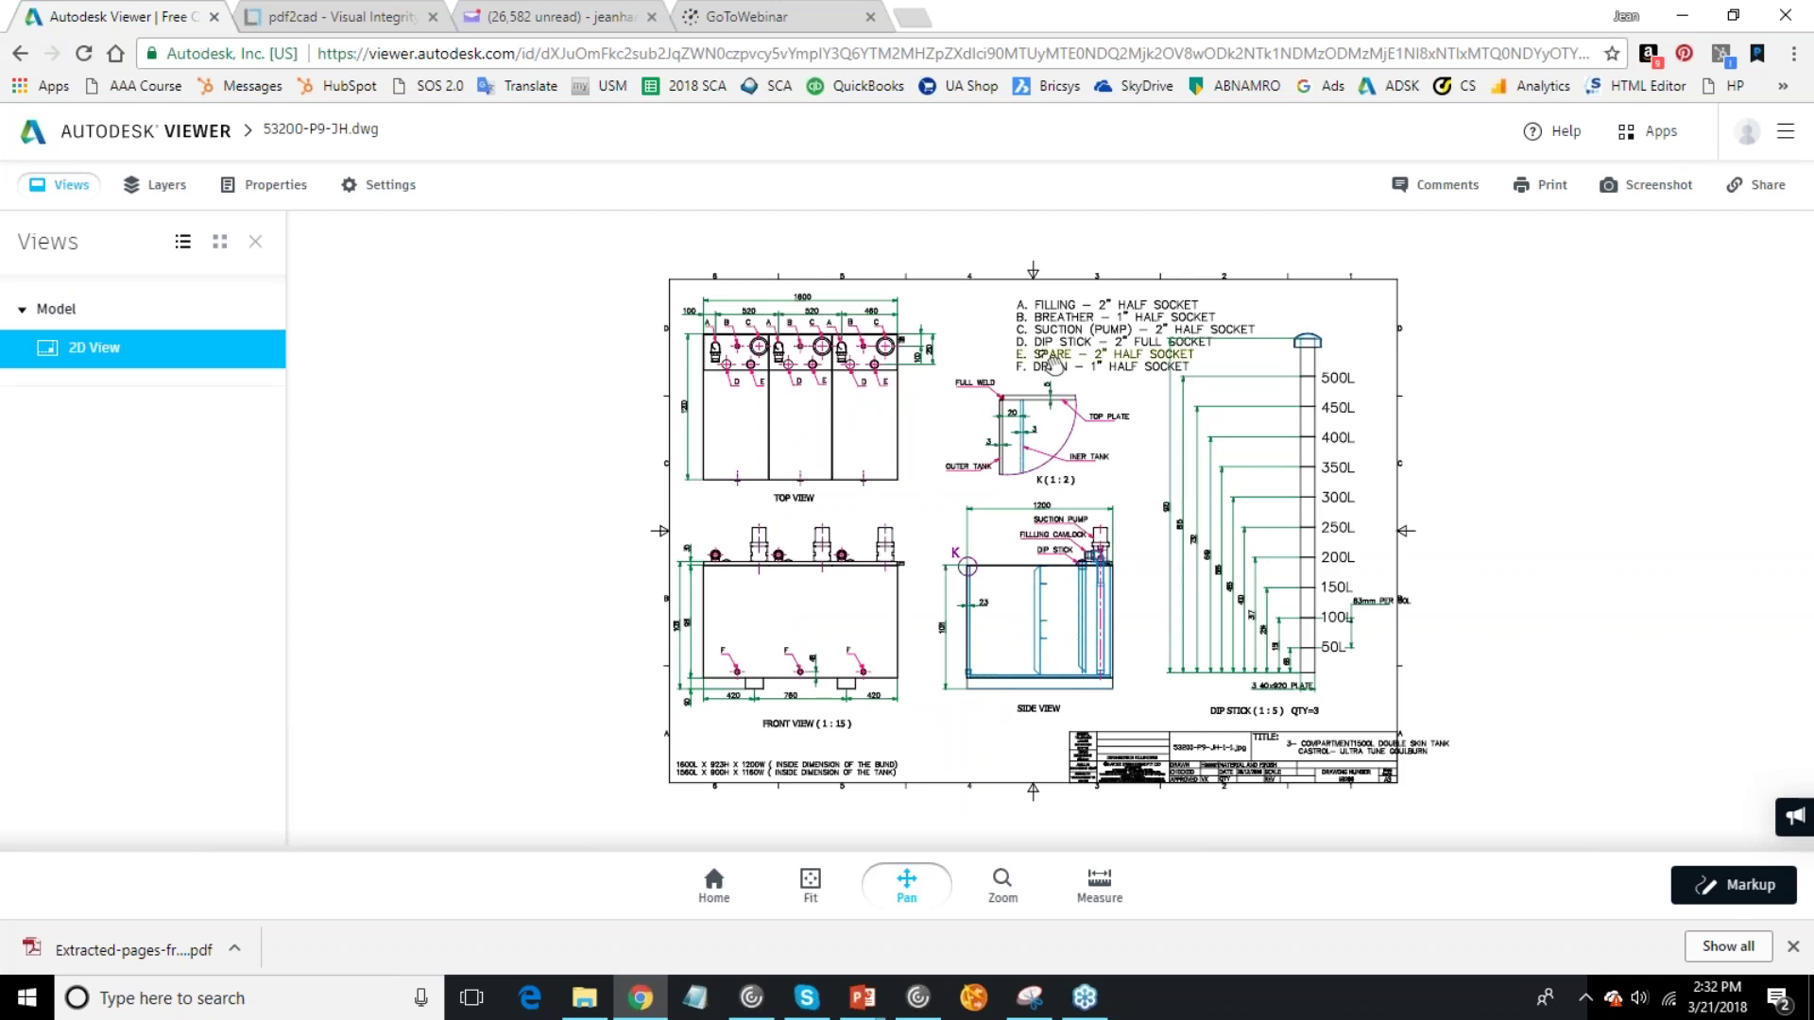
scroll(1054, 363, "up", 5)
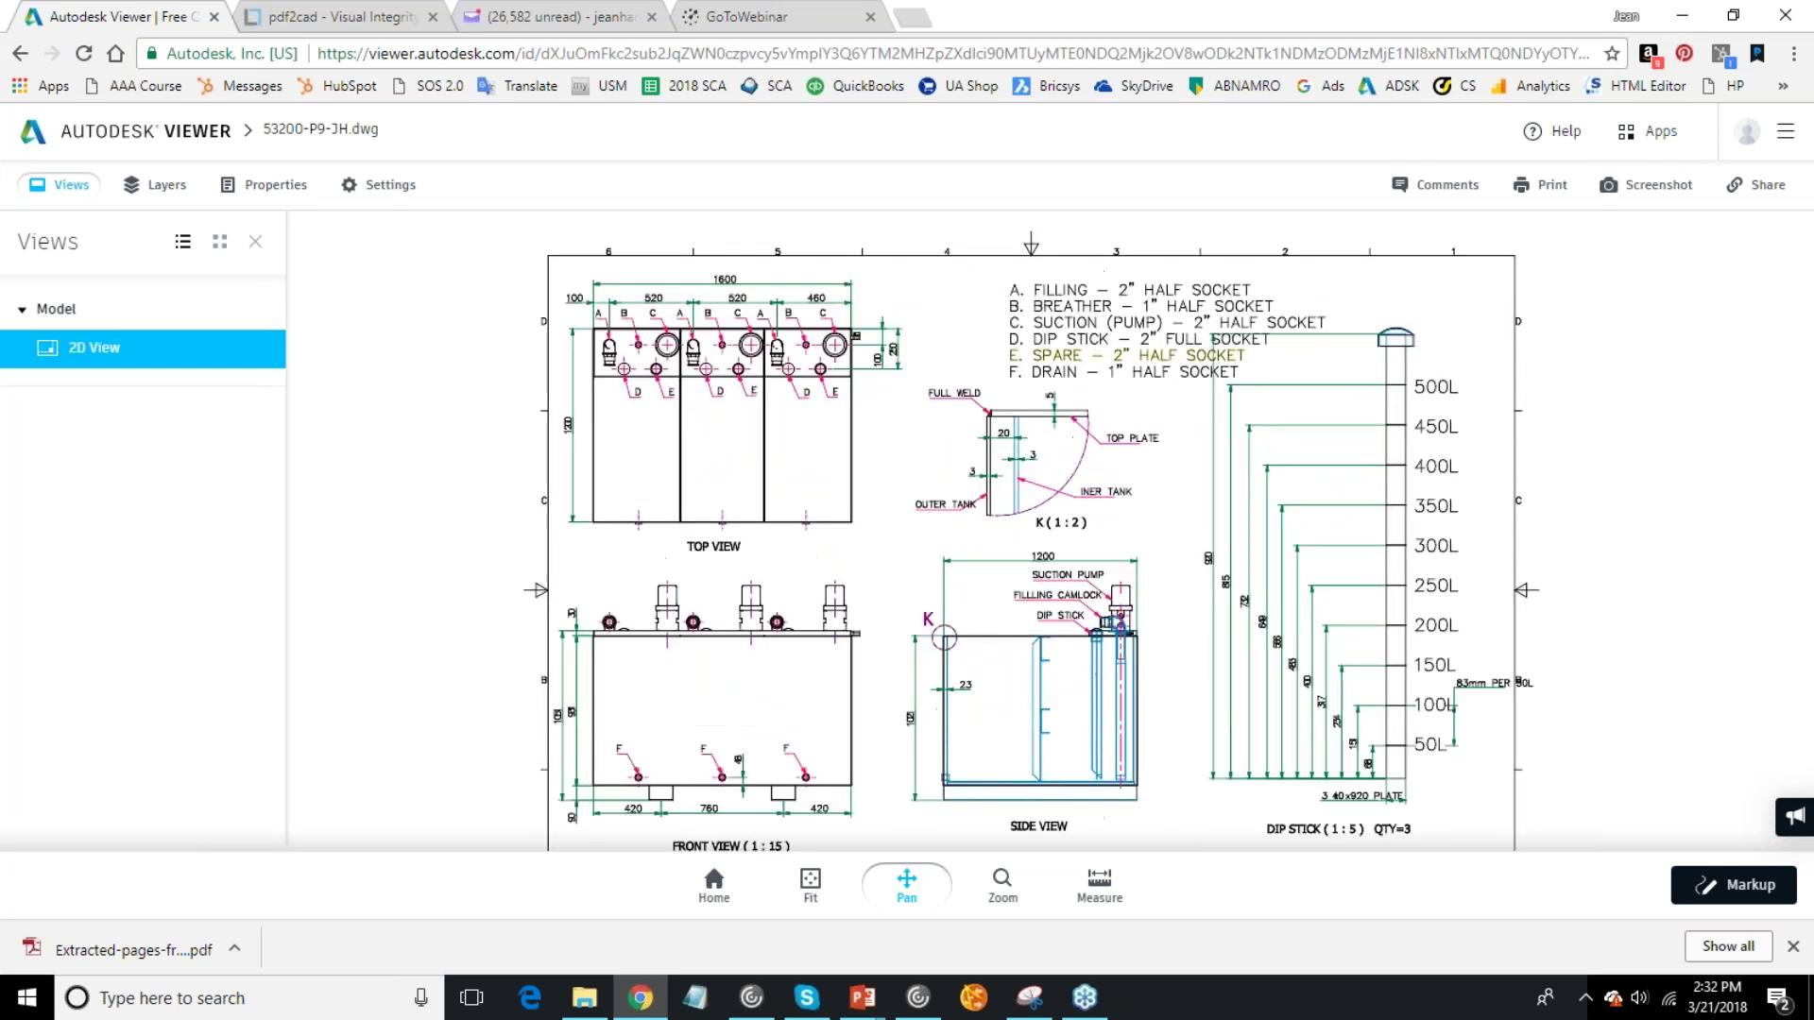
scroll(1038, 352, "up", 2)
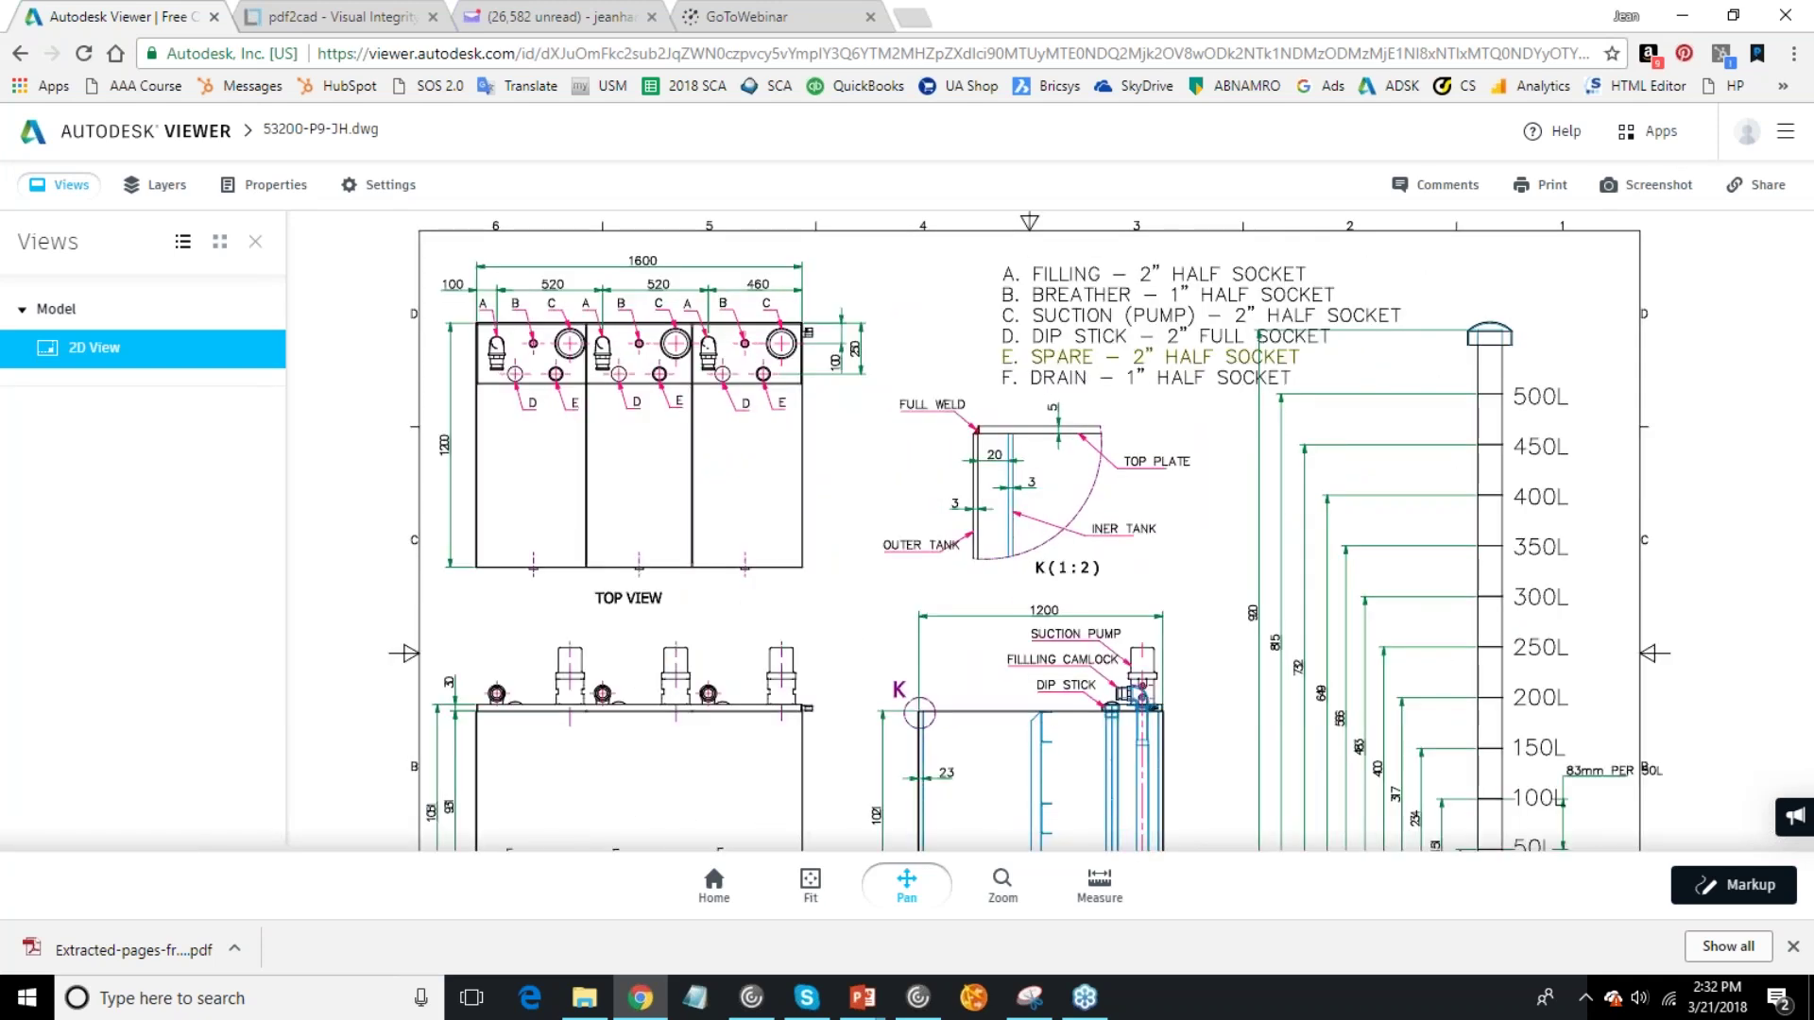
scroll(822, 352, "up", 6)
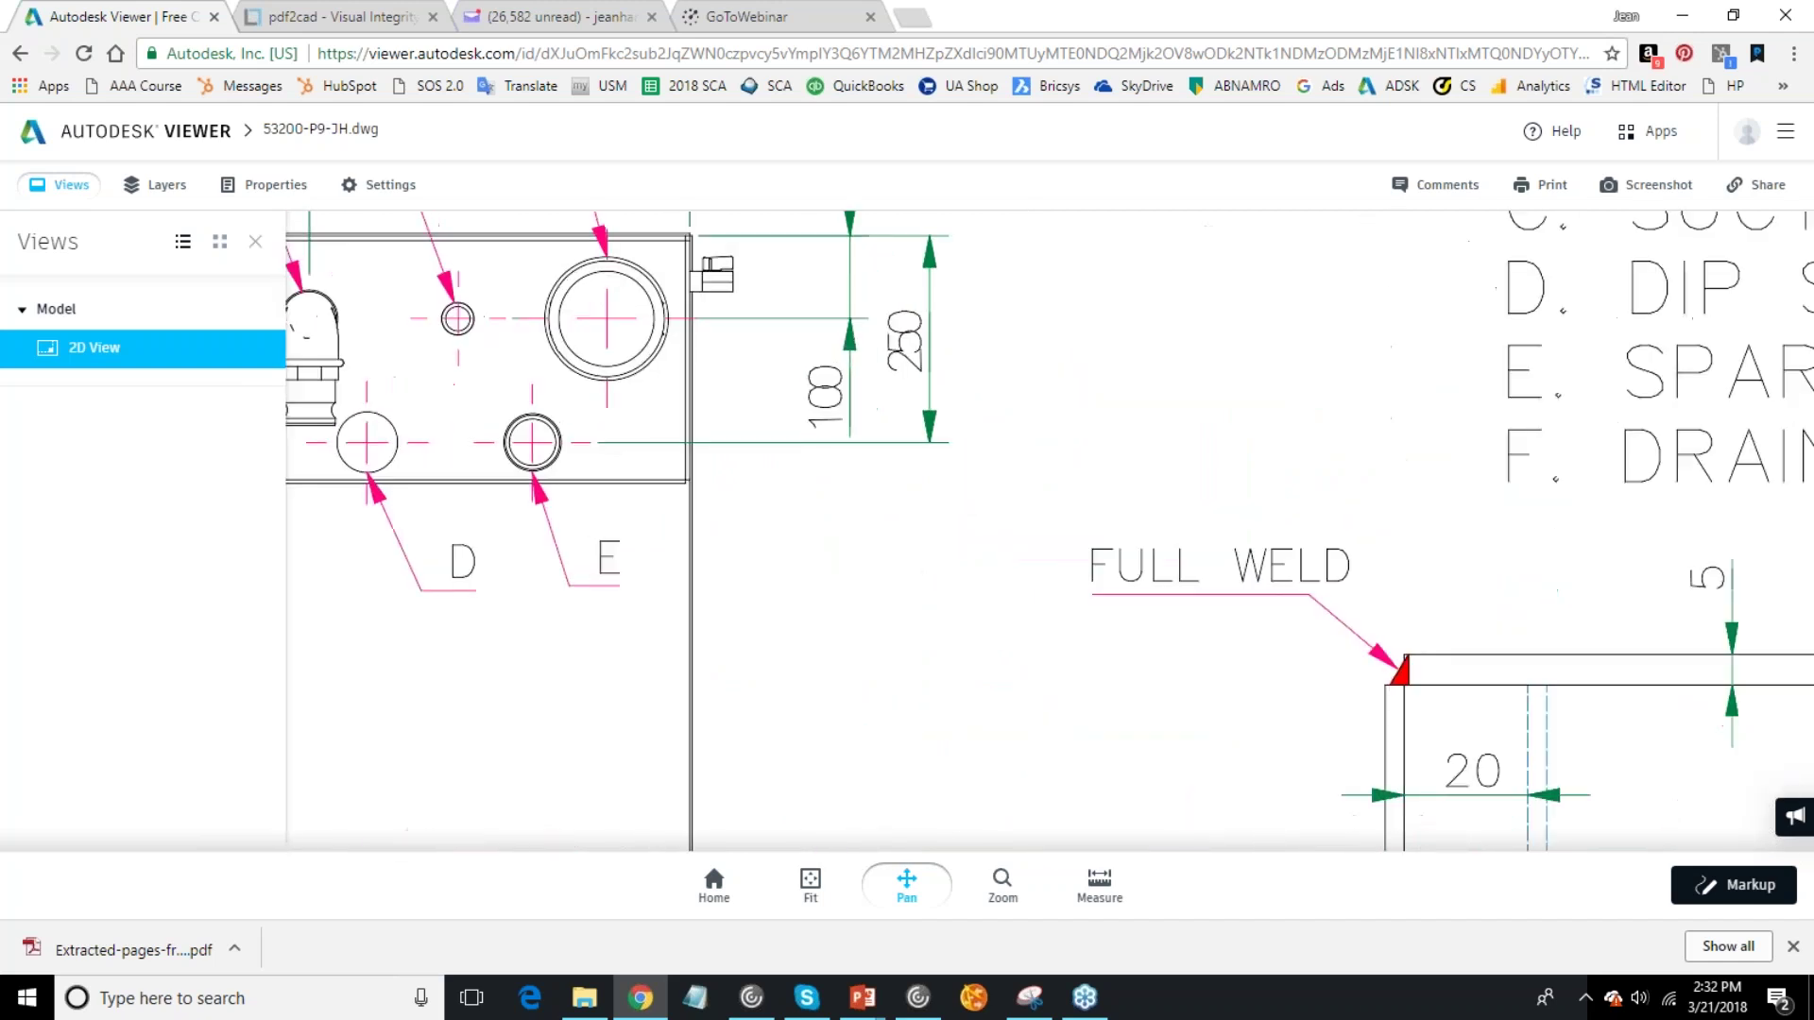
scroll(547, 352, "up", 2)
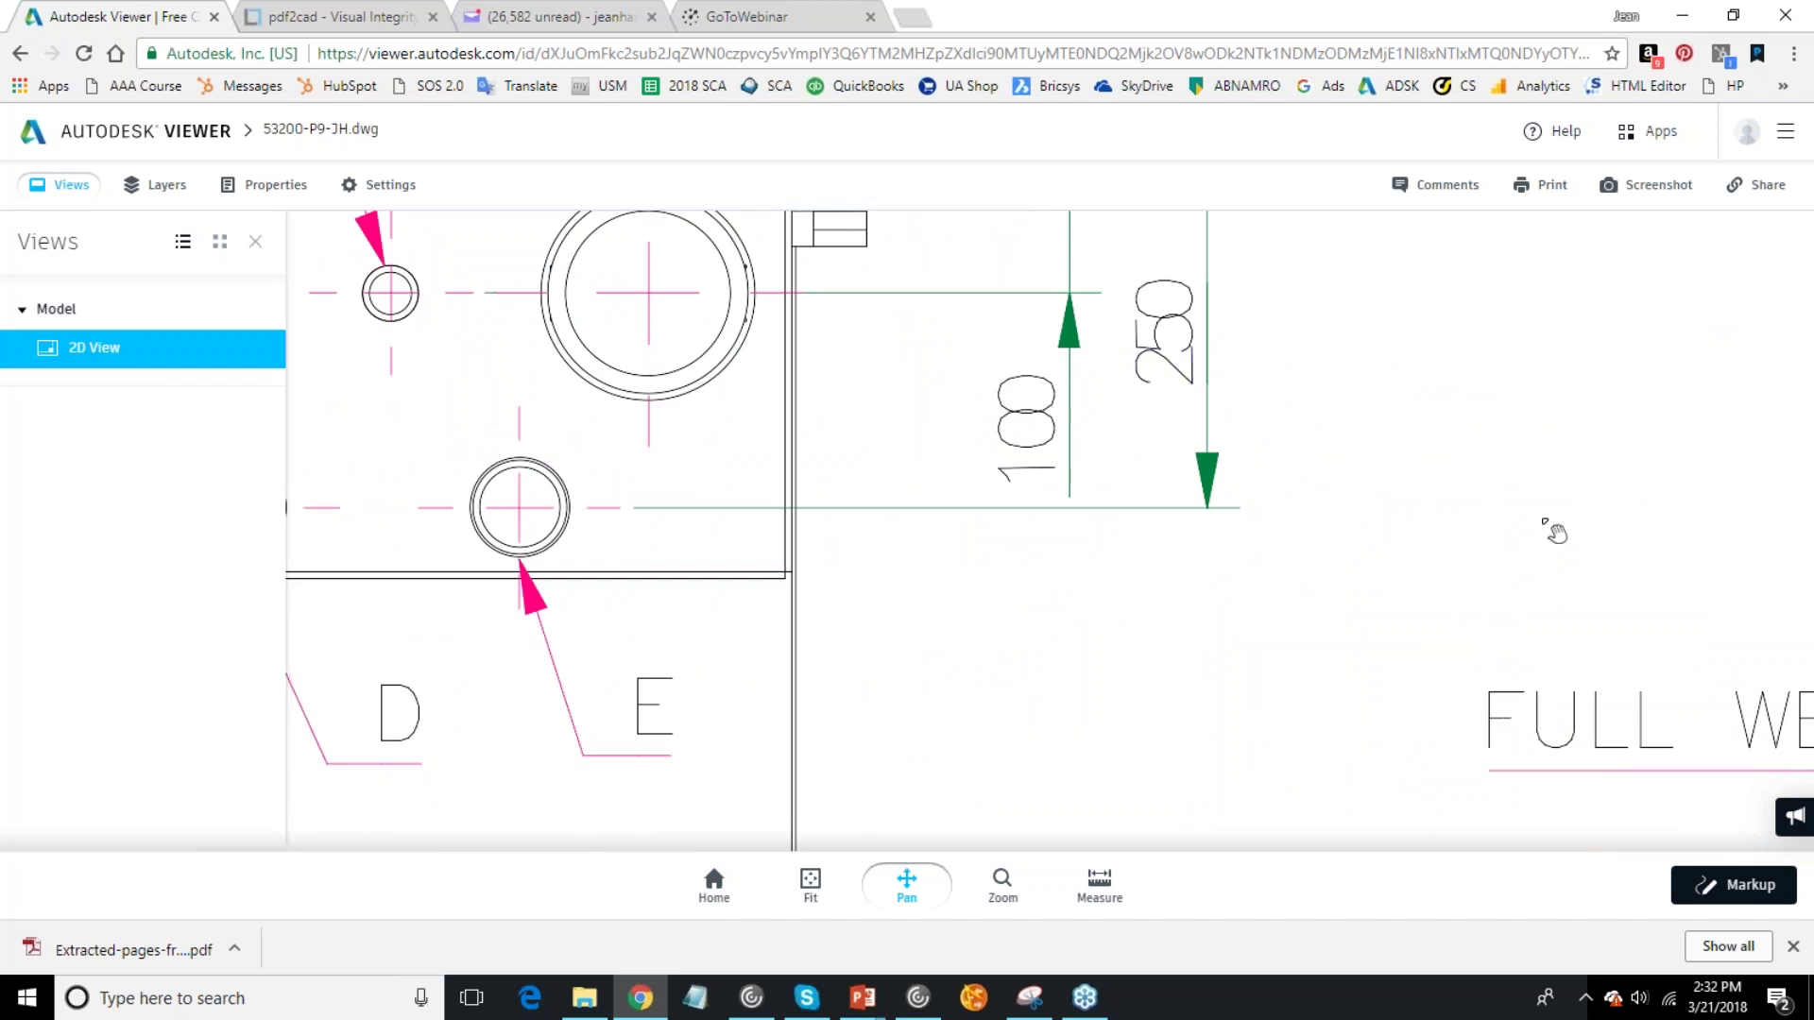
scroll(1559, 518, "down", 4)
scroll(1554, 501, "down", 5)
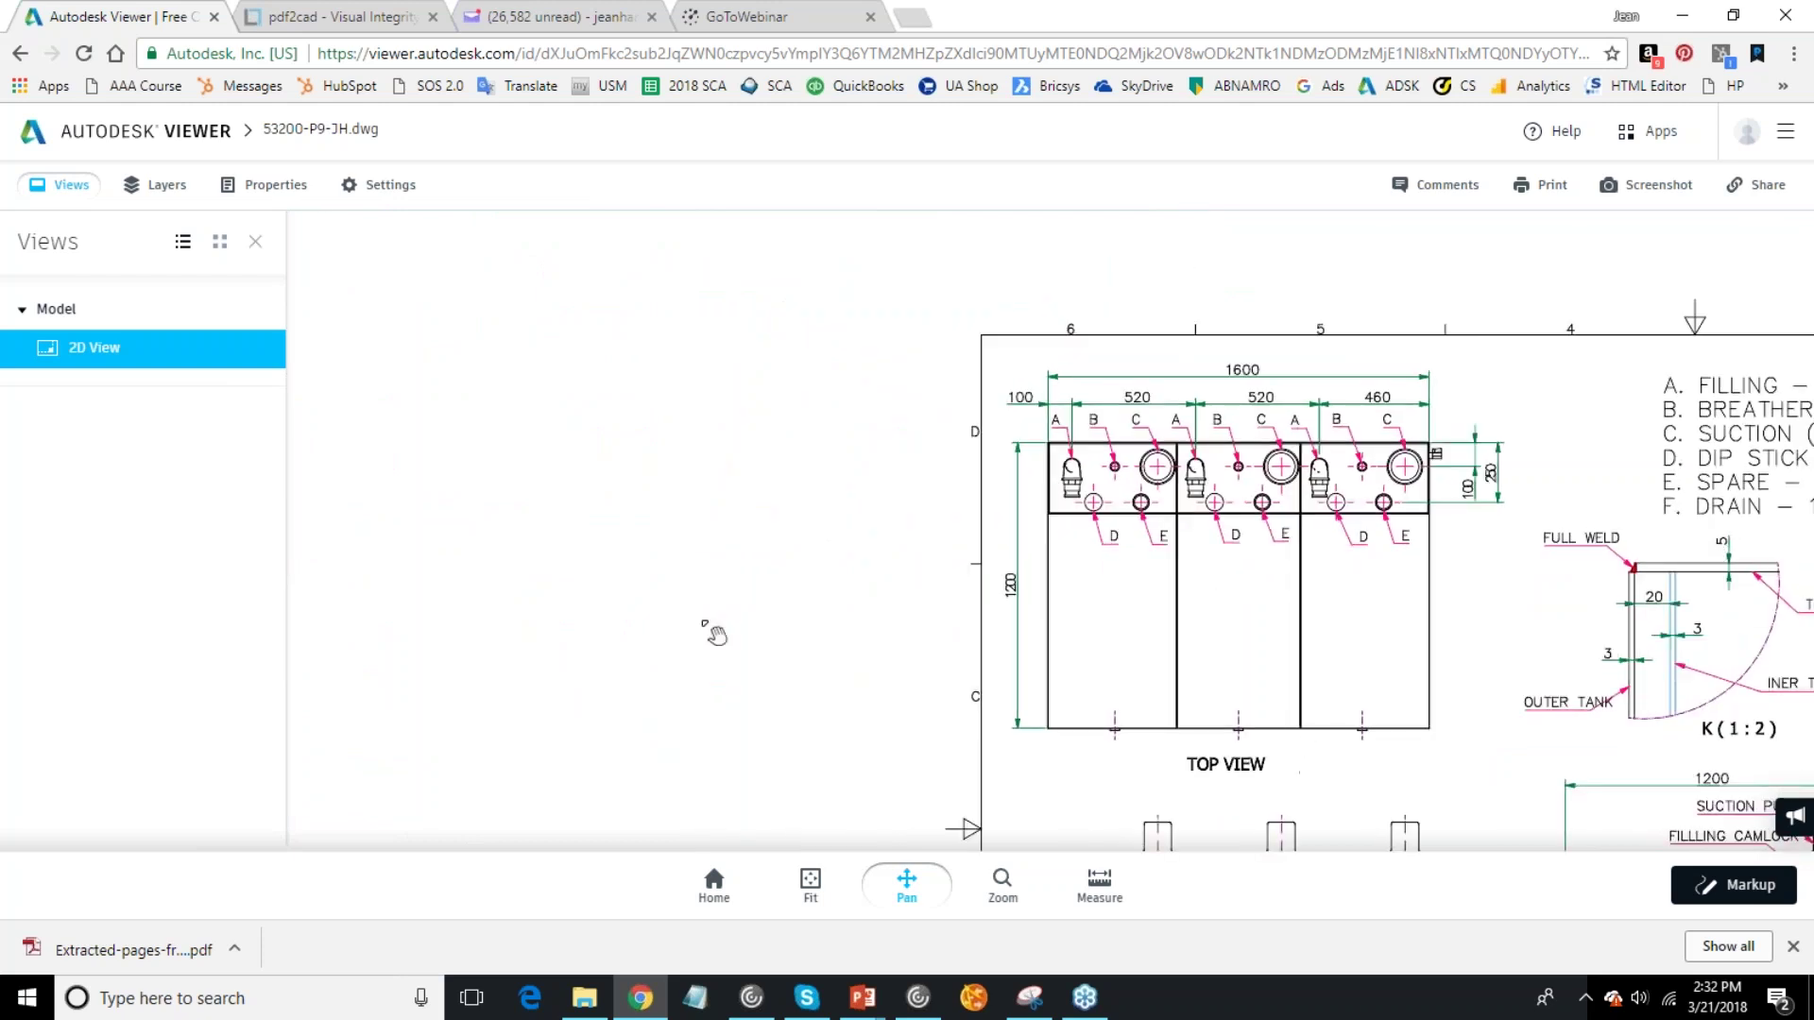
left_click_drag(592, 564, 354, 522)
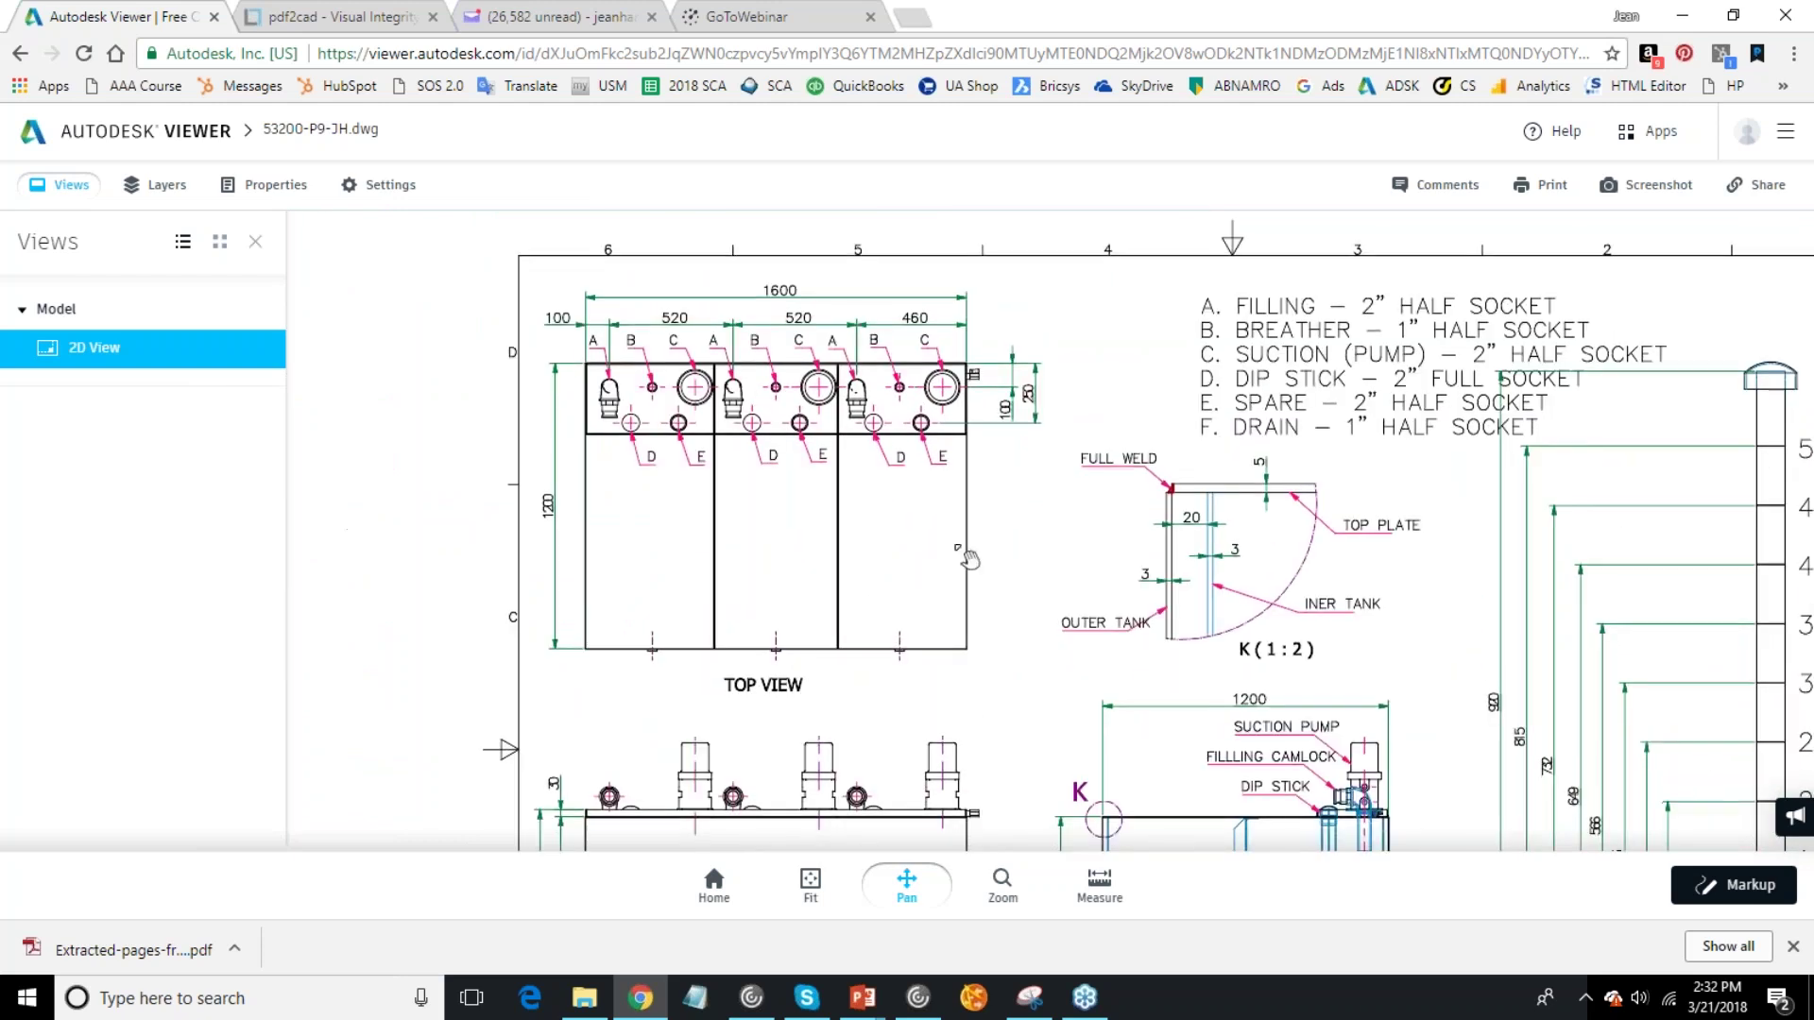
left_click_drag(945, 553, 816, 512)
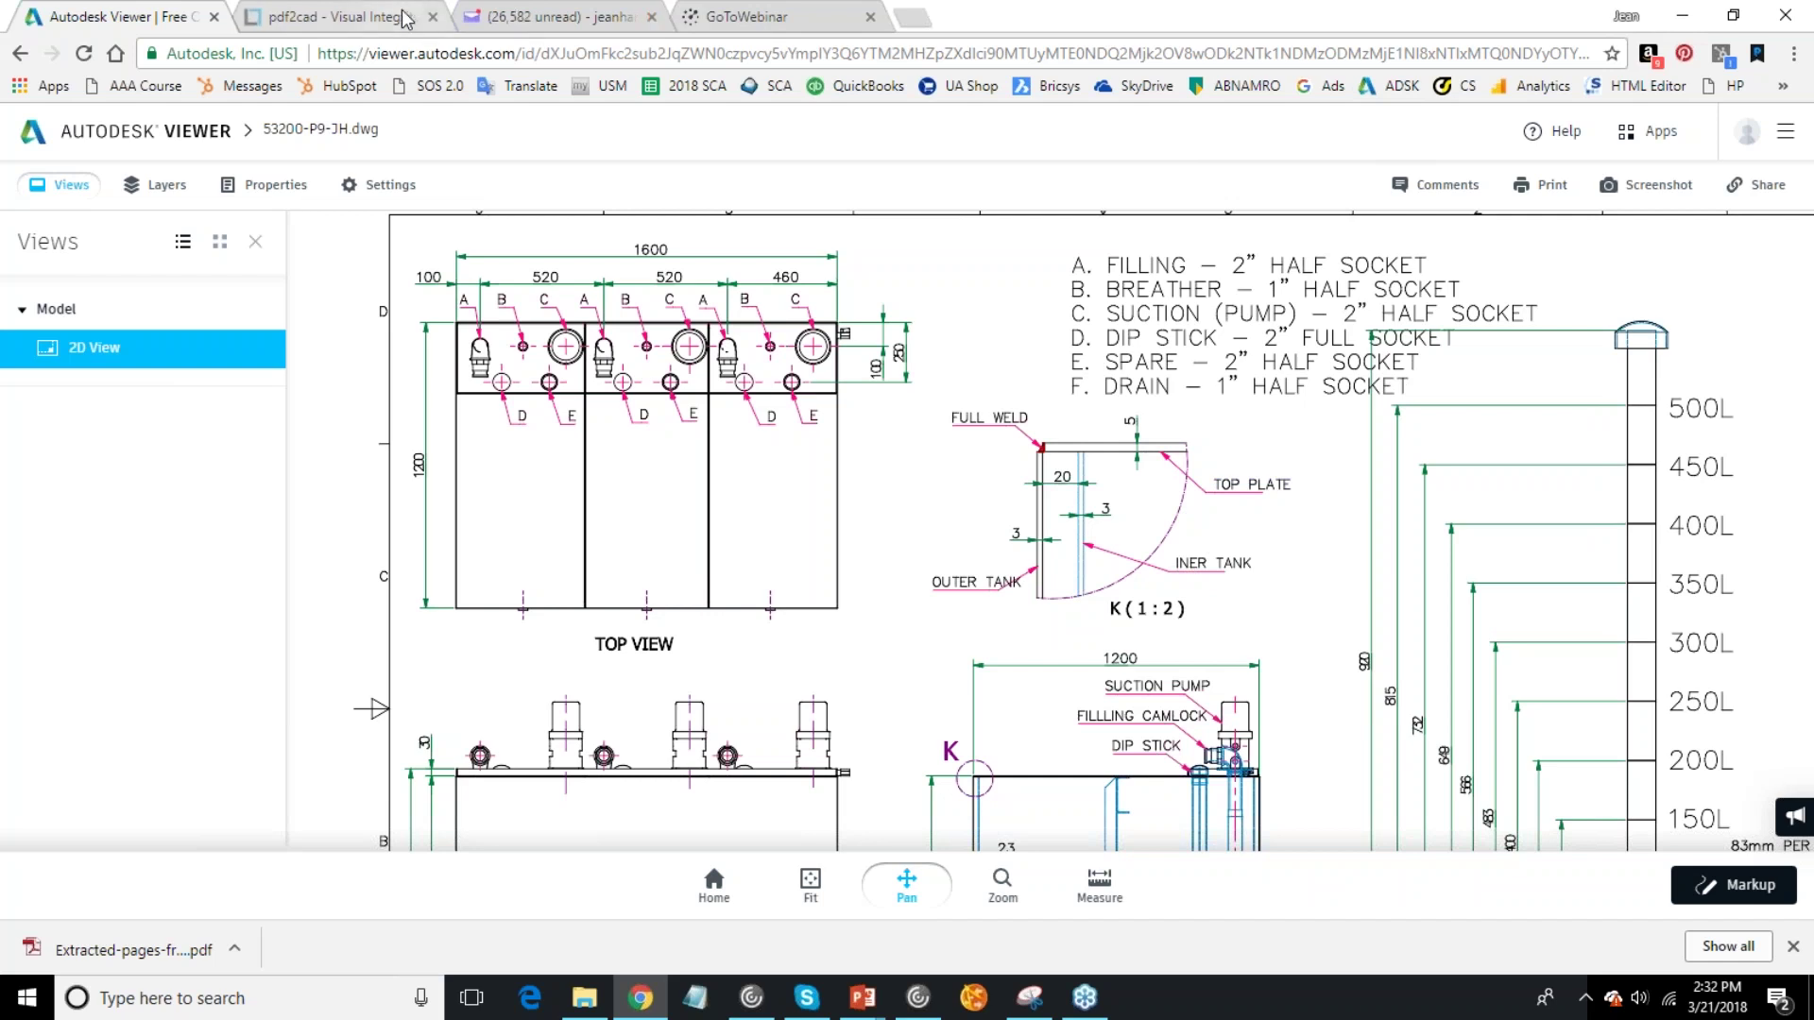
Step: Switch back to the running PowerPoint slide show and advance to the slide on how to convert each PDF type
left_click(853, 1002)
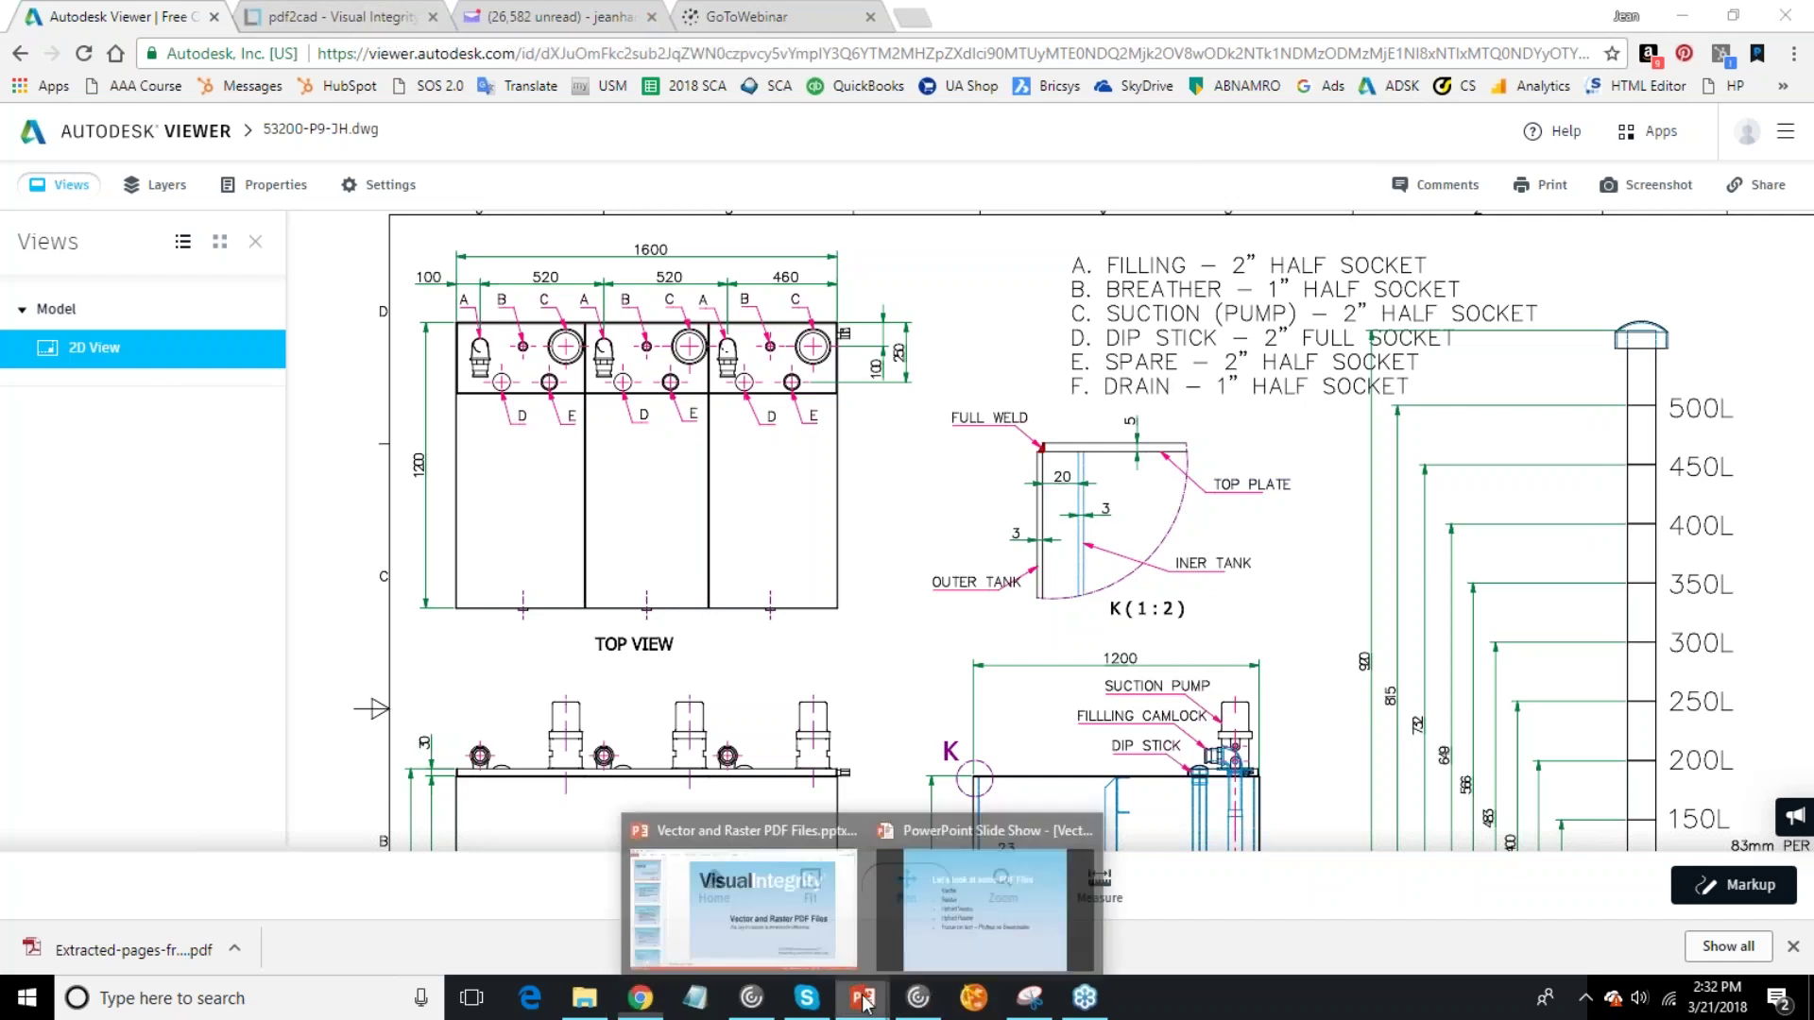
left_click(904, 955)
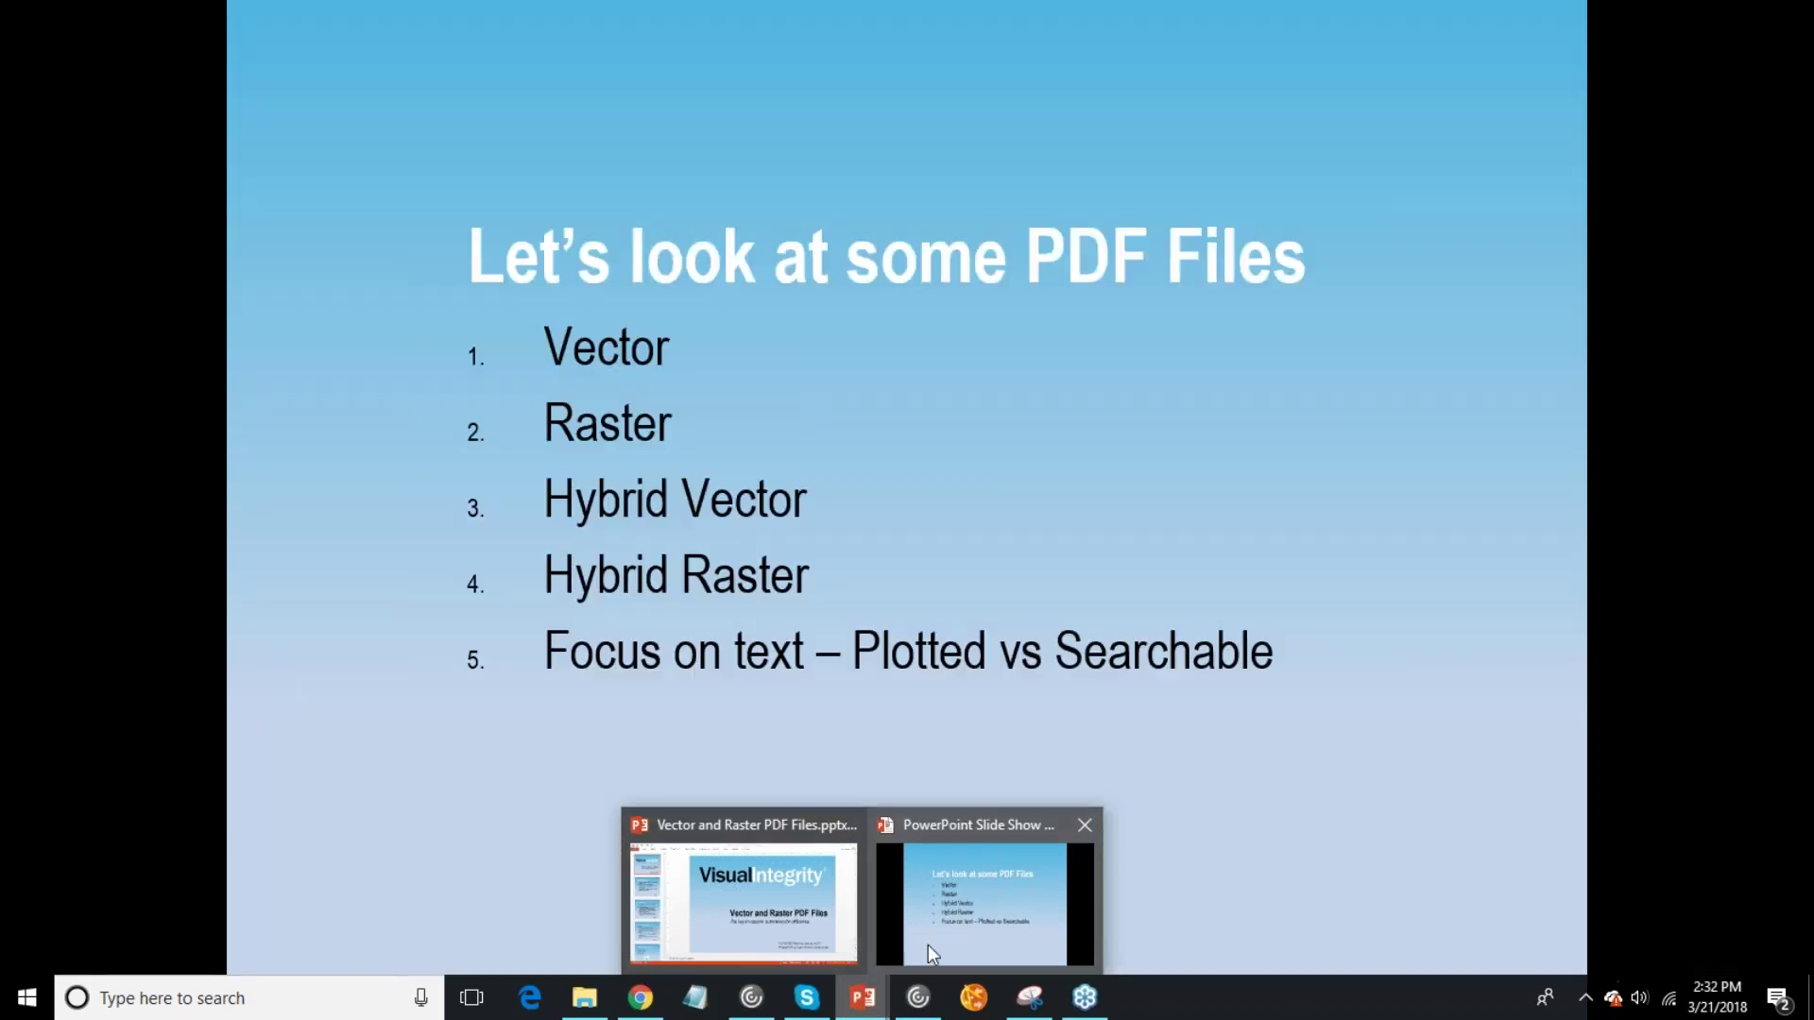
left_click(1098, 700)
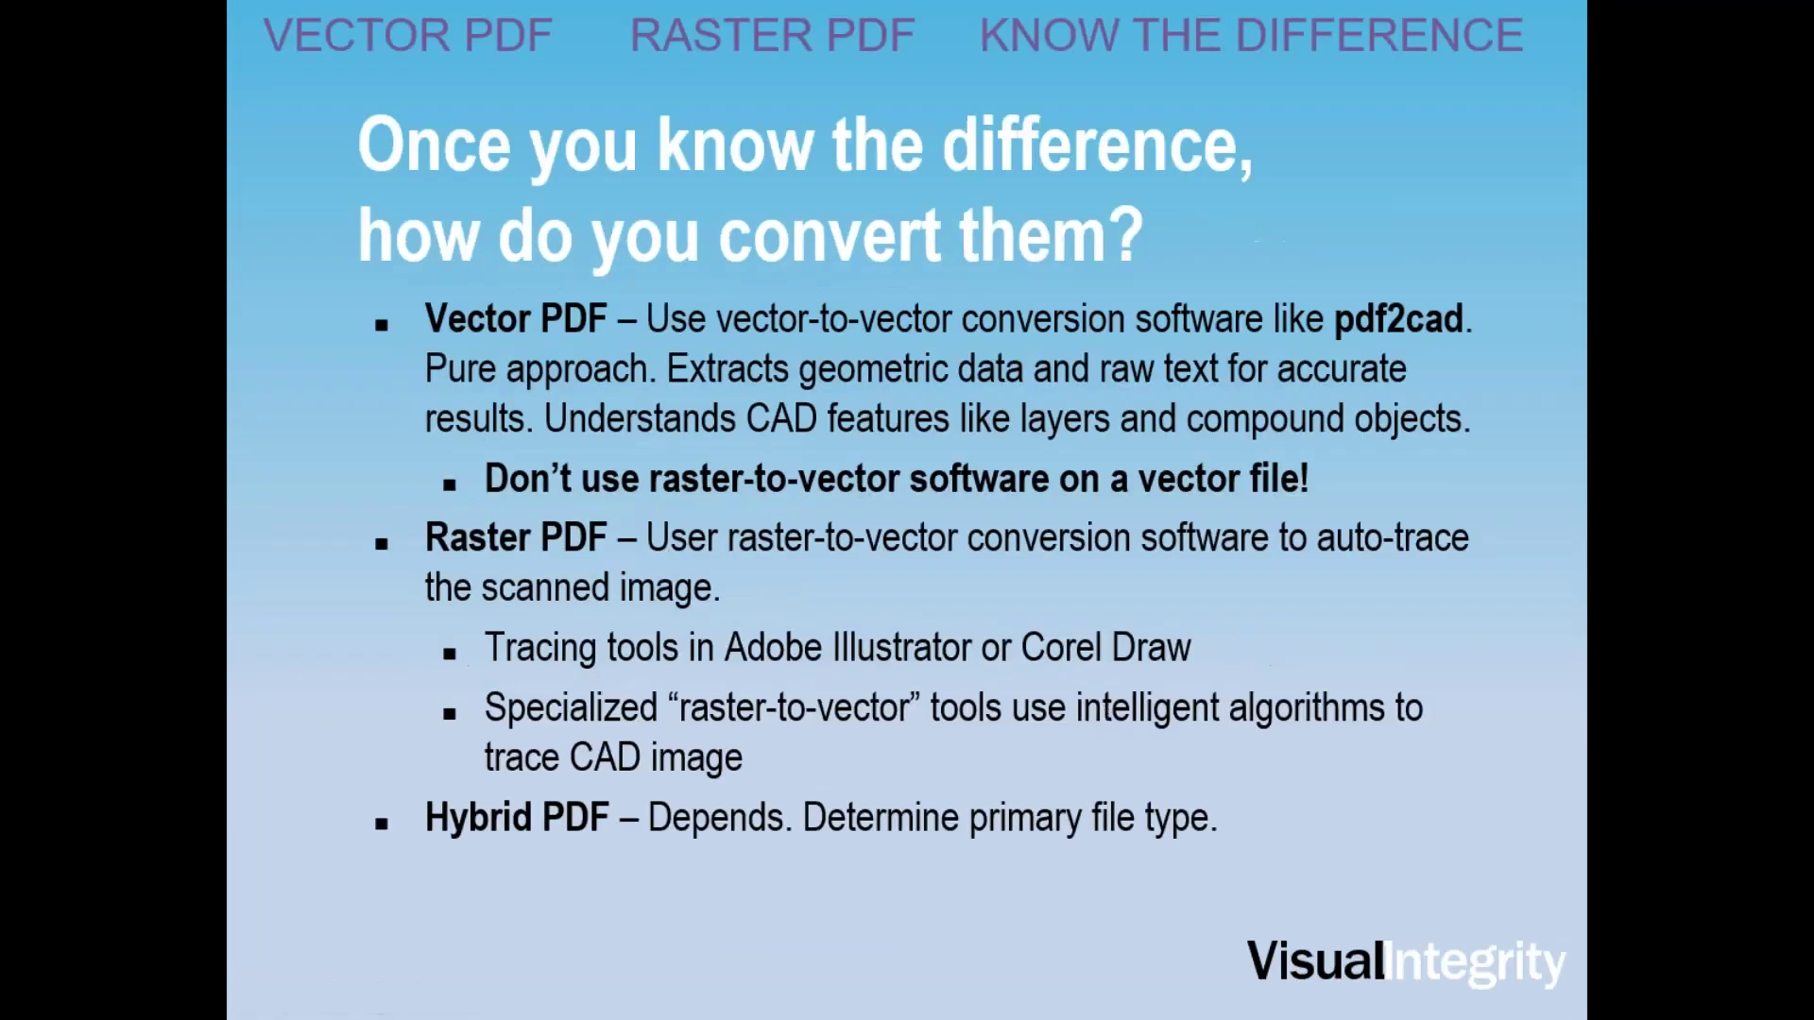